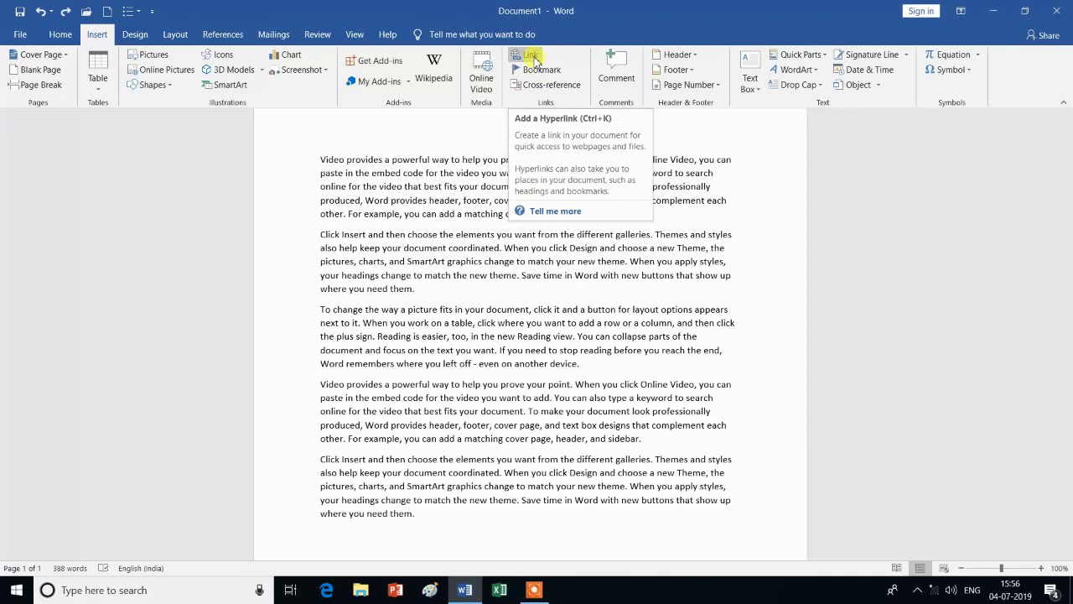
After one cancelled attempt, hyperlink the first word 'Video' to Doc2.docx in the Documents folder
{"action": "left_click", "coordinate": [534, 58]}
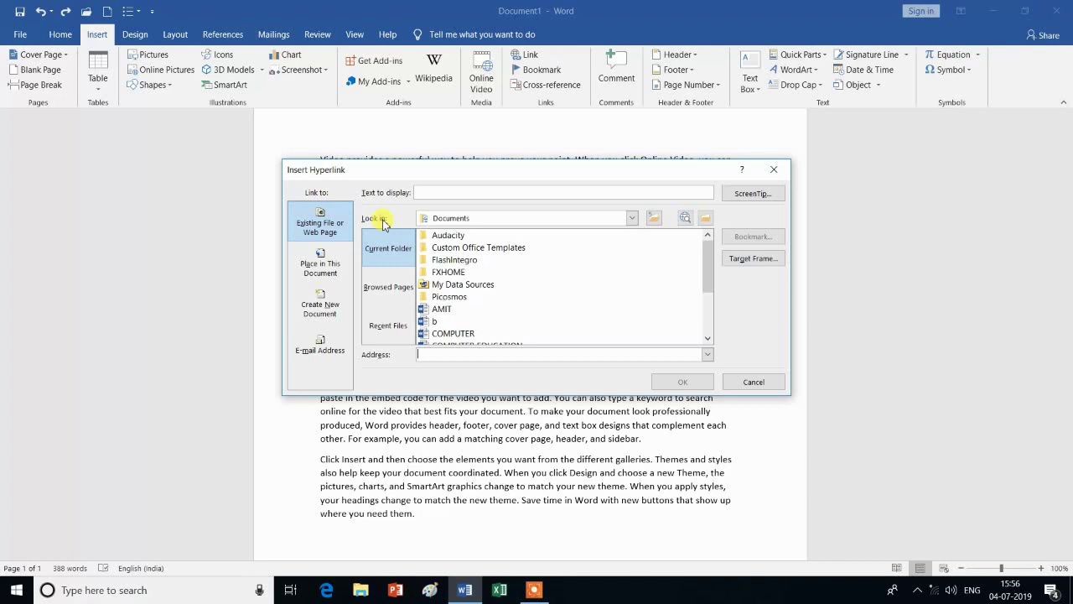
{"action": "left_click", "coordinate": [774, 172]}
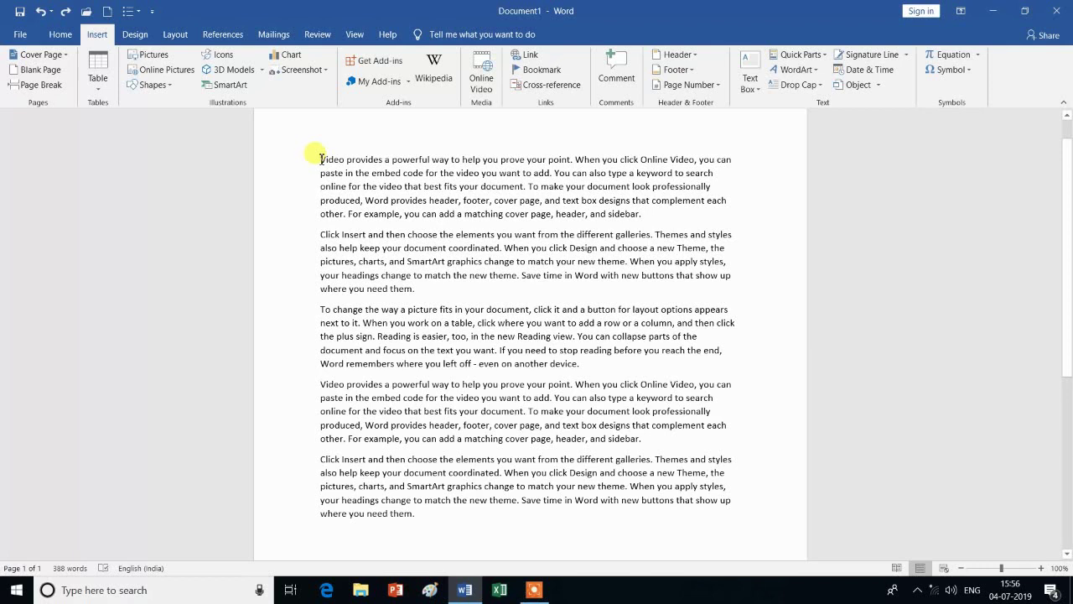
{"action": "double_click", "coordinate": [322, 159]}
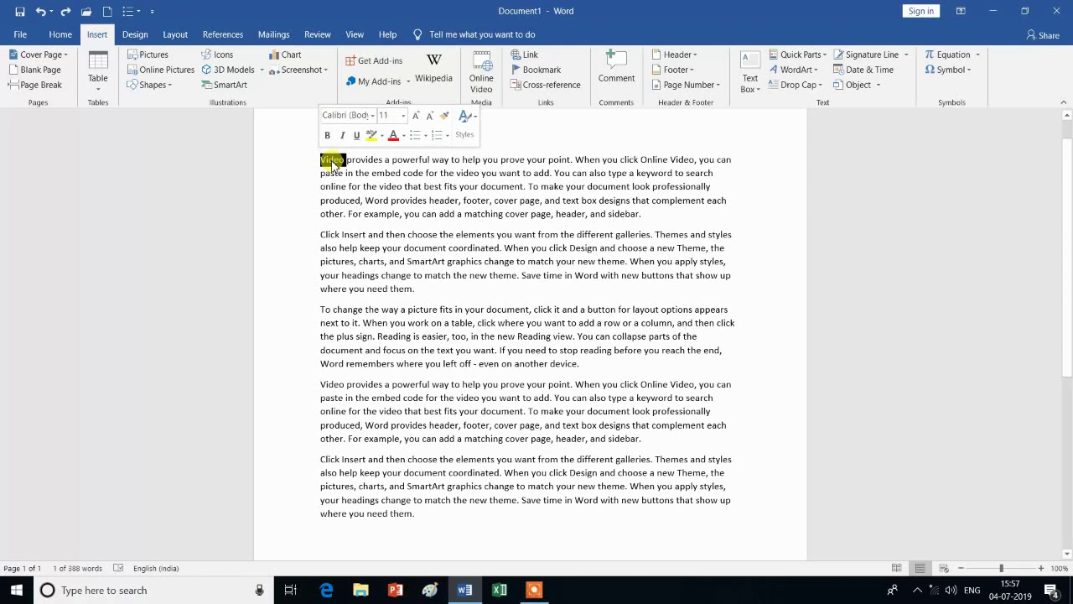
{"action": "left_click", "coordinate": [530, 57]}
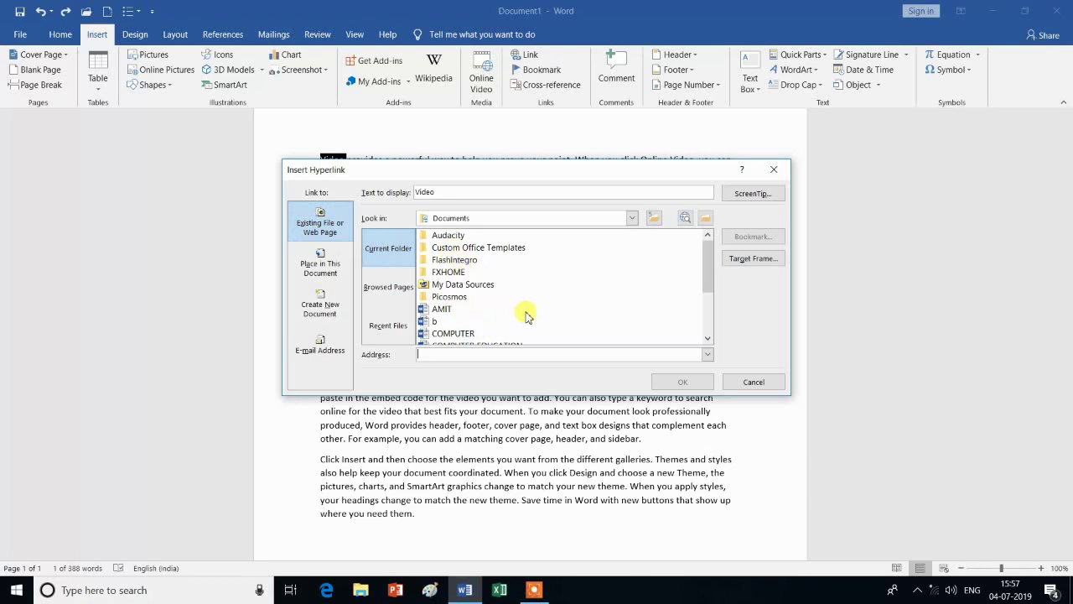
{"action": "scroll", "coordinate": [527, 315], "scroll_direction": "down", "scroll_amount": 1}
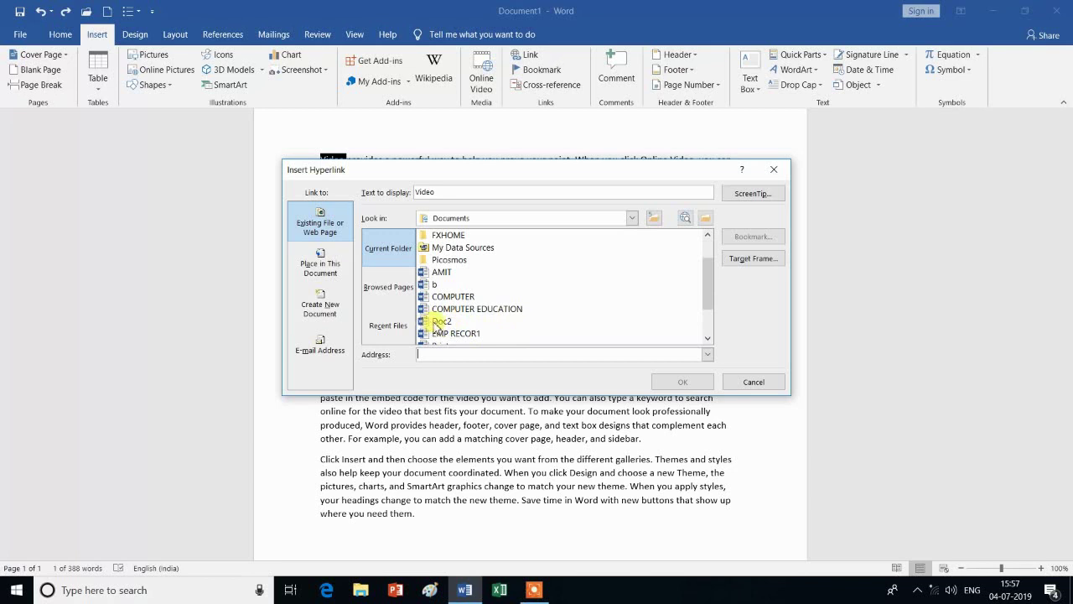
{"action": "left_click", "coordinate": [443, 323]}
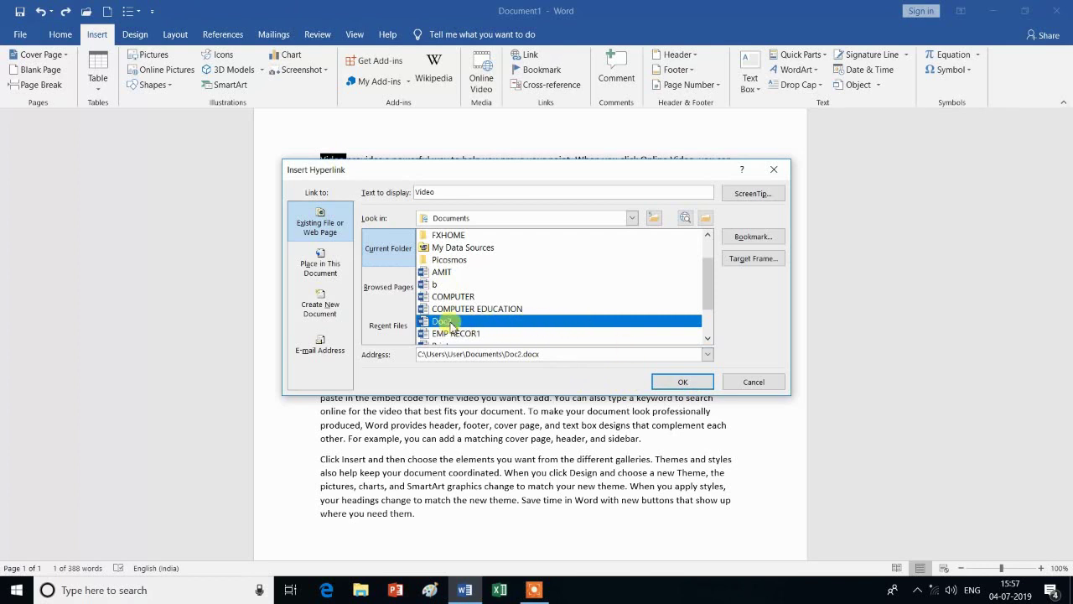
{"action": "left_click", "coordinate": [684, 382]}
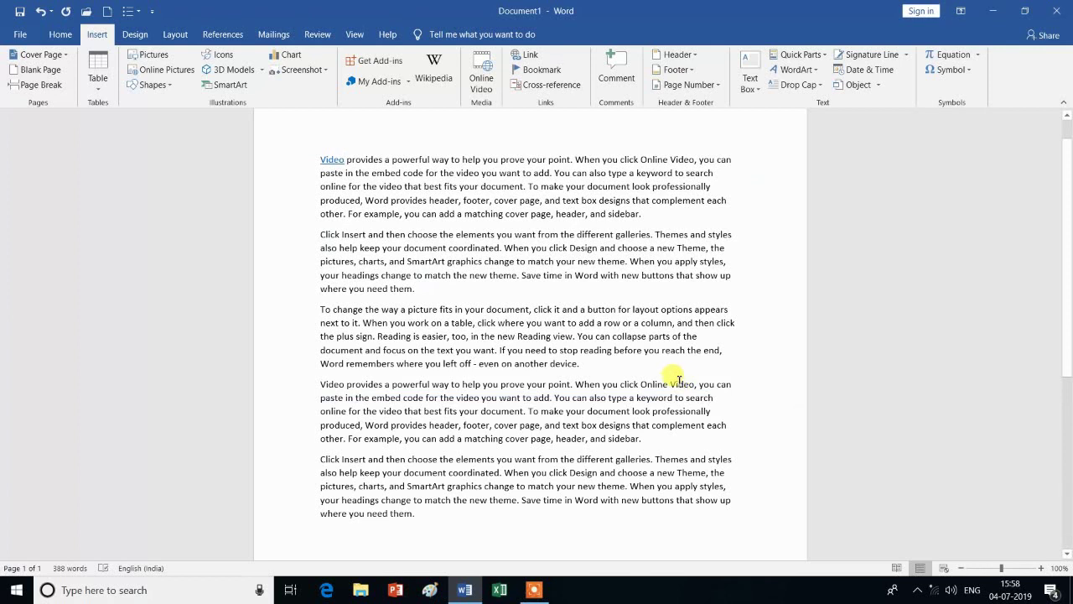
{"action": "mouse_move", "coordinate": [321, 163]}
{"action": "mouse_move", "coordinate": [326, 161]}
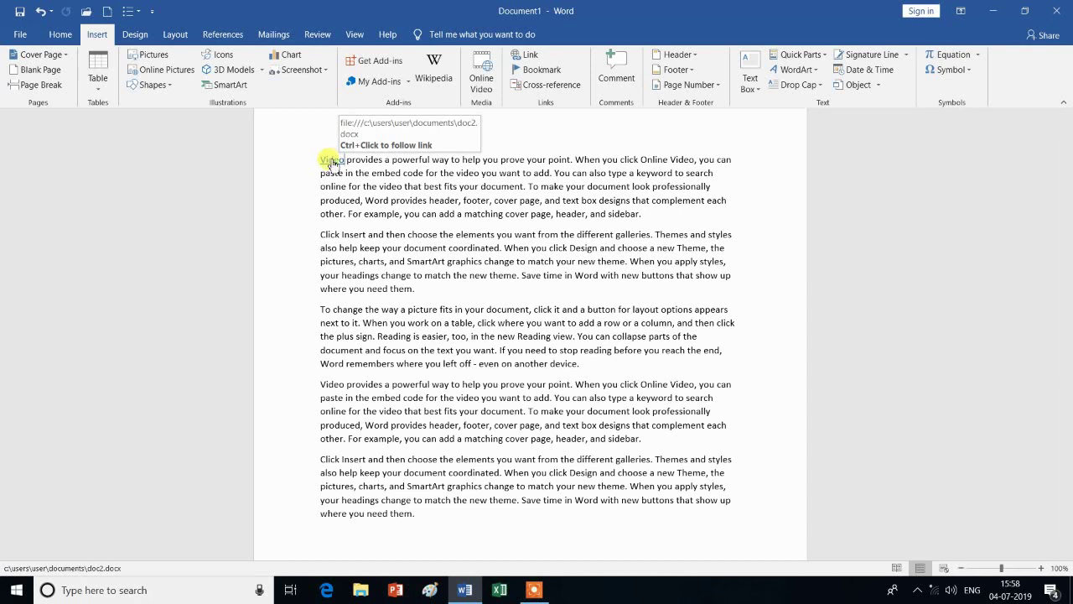
{"action": "left_click", "coordinate": [332, 161], "text": "ctrl"}
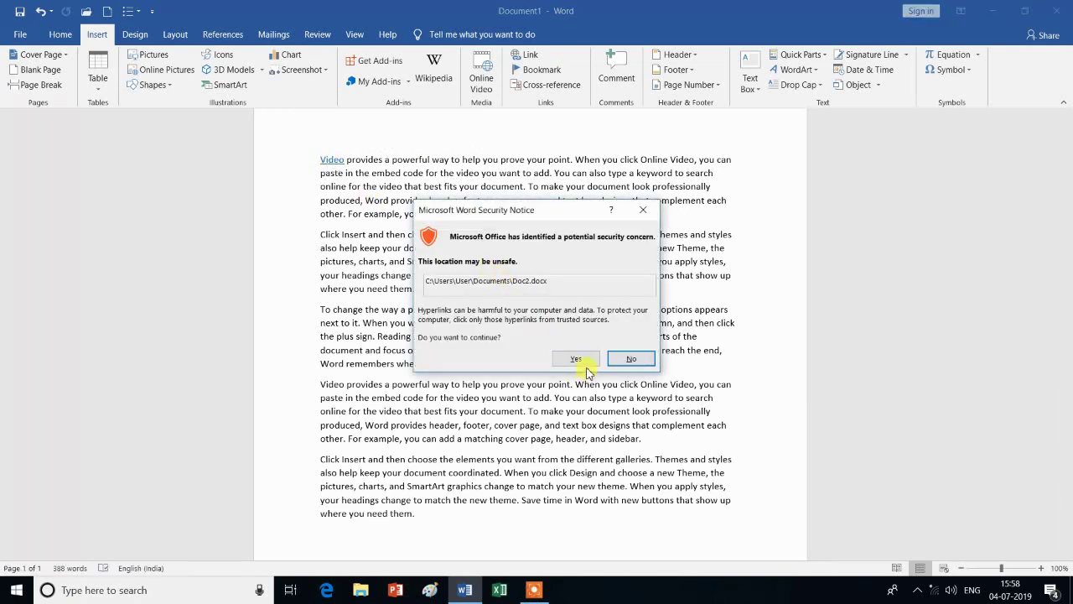
{"action": "left_click", "coordinate": [578, 361]}
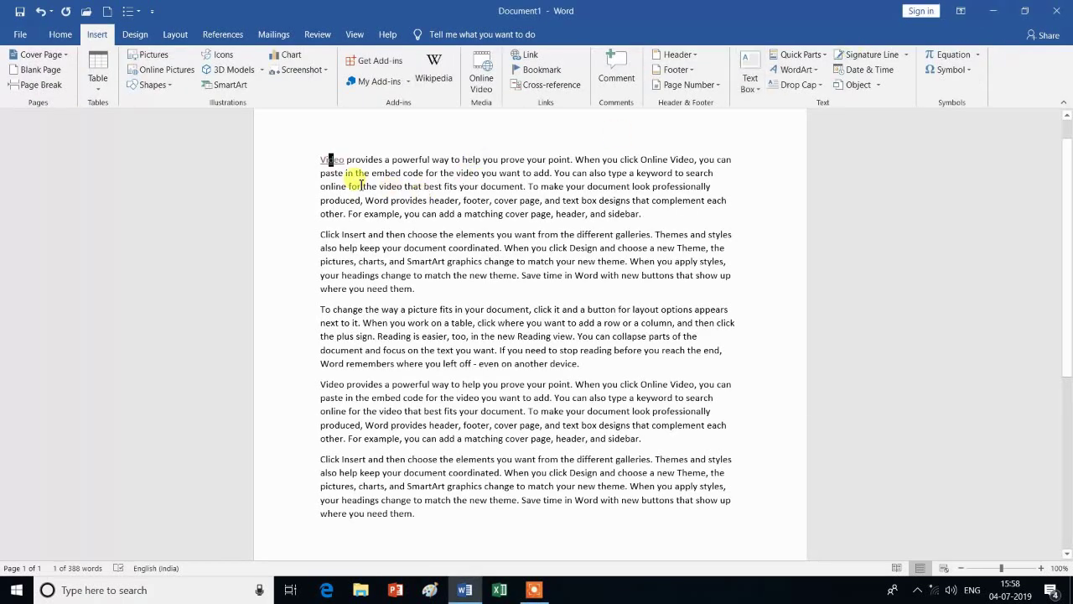
Remove the Doc2 hyperlink from 'Video' using Remove Hyperlink, leaving it as plain text
{"action": "left_click", "coordinate": [334, 160]}
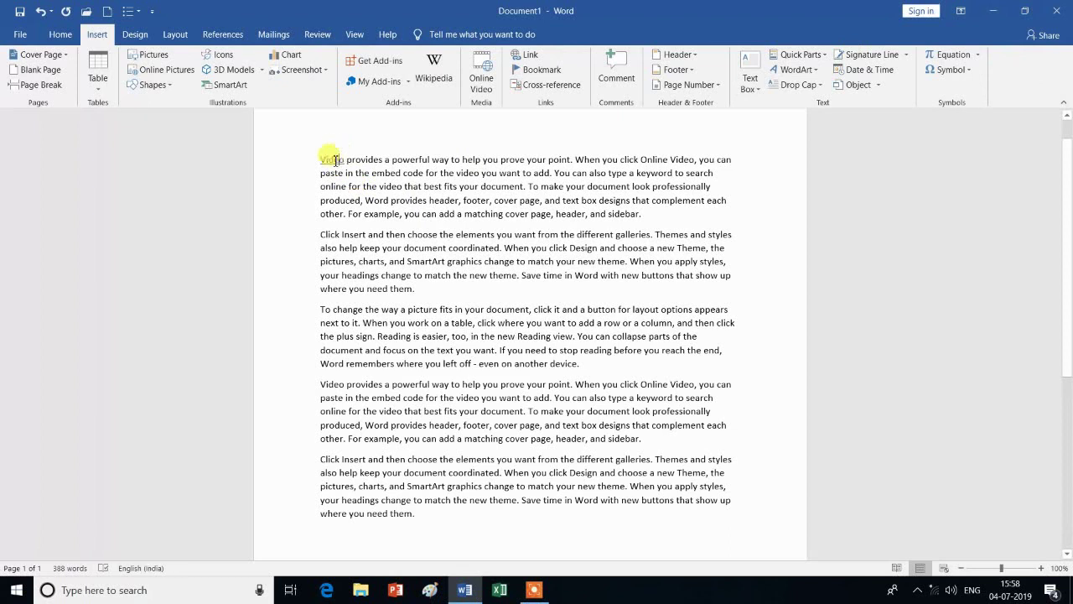
{"action": "left_click", "coordinate": [320, 160]}
{"action": "mouse_move", "coordinate": [322, 160]}
{"action": "double_click", "coordinate": [322, 160]}
{"action": "right_click", "coordinate": [336, 164]}
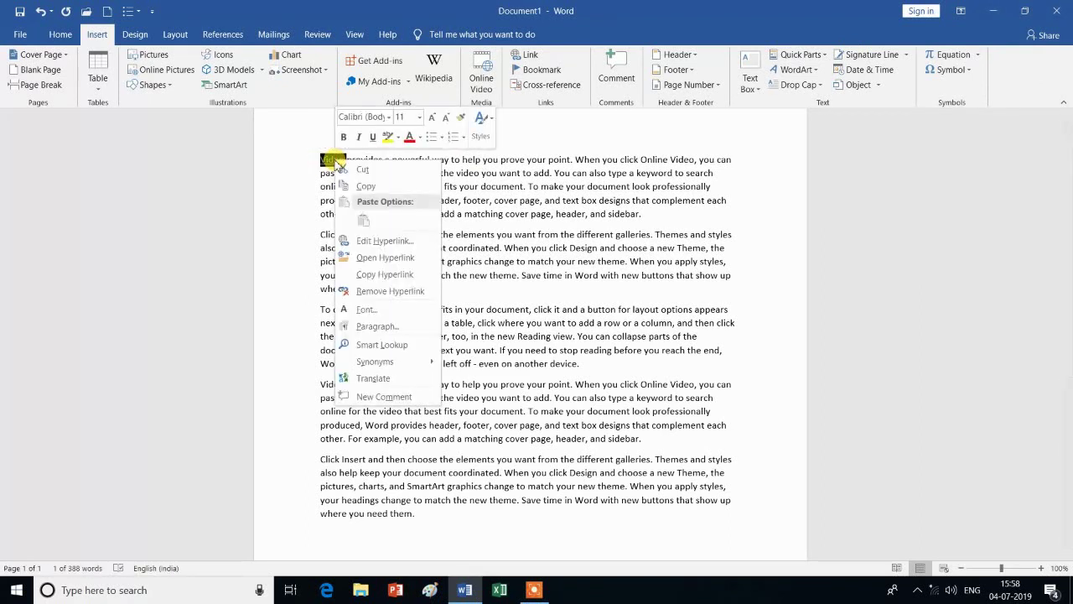
{"action": "left_click", "coordinate": [374, 291]}
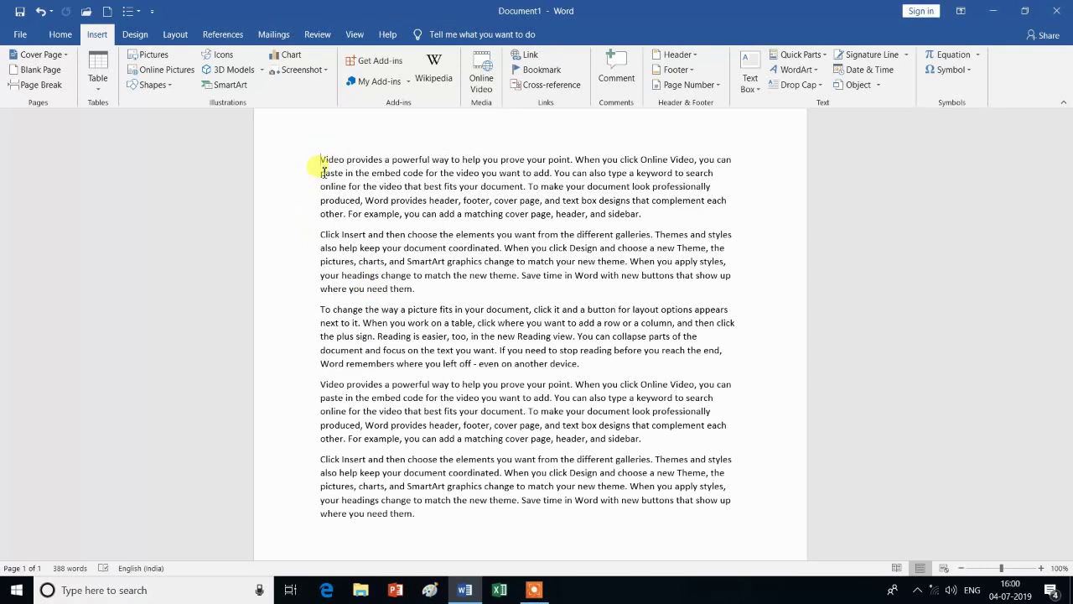
{"action": "left_click", "coordinate": [531, 57]}
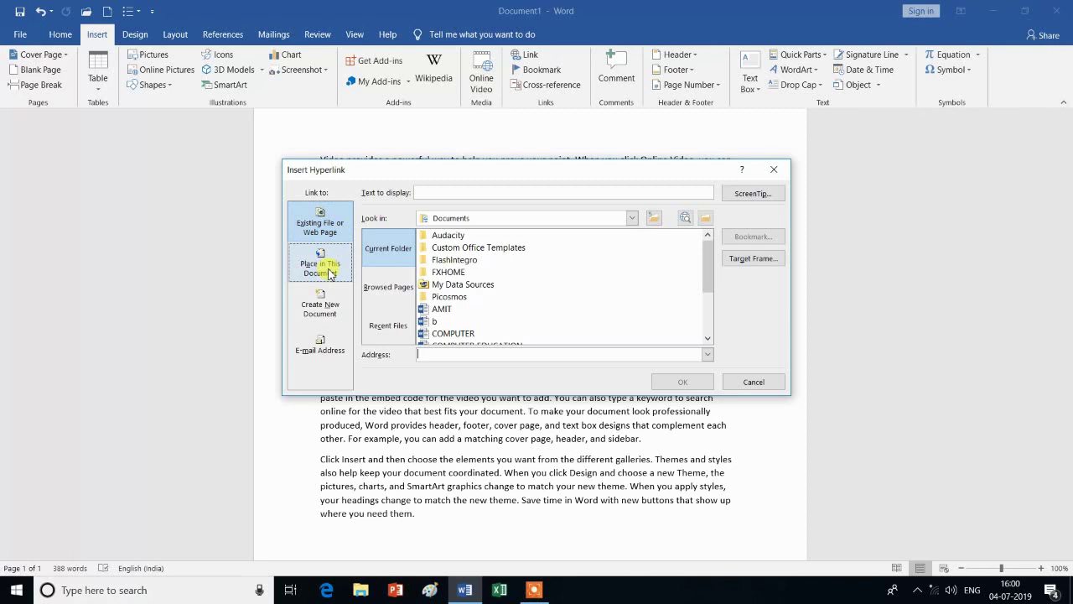
{"action": "left_click", "coordinate": [330, 273]}
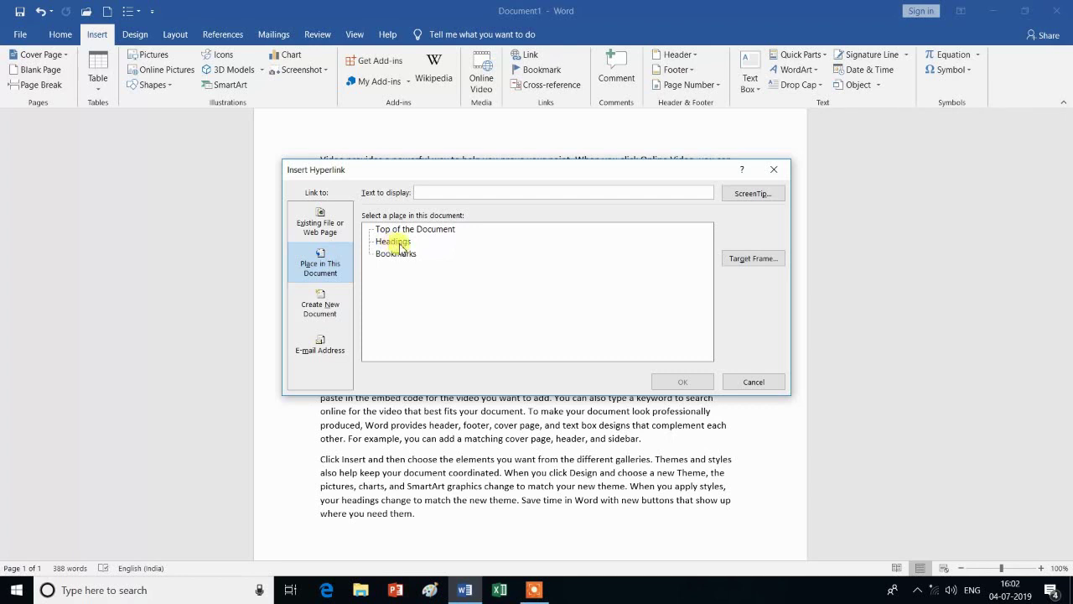
{"action": "left_click", "coordinate": [774, 169]}
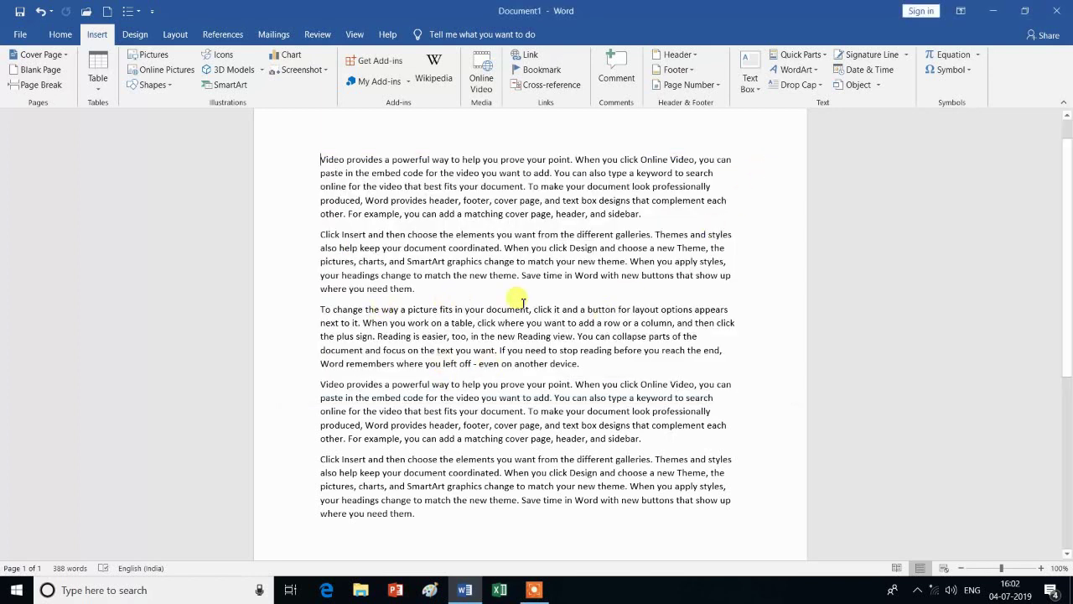
Add a 'computer' line after the paragraph ending 'them.' and an 'IT' line after 'sidebar.'
{"action": "left_click", "coordinate": [421, 293]}
{"action": "key", "text": "Return"}
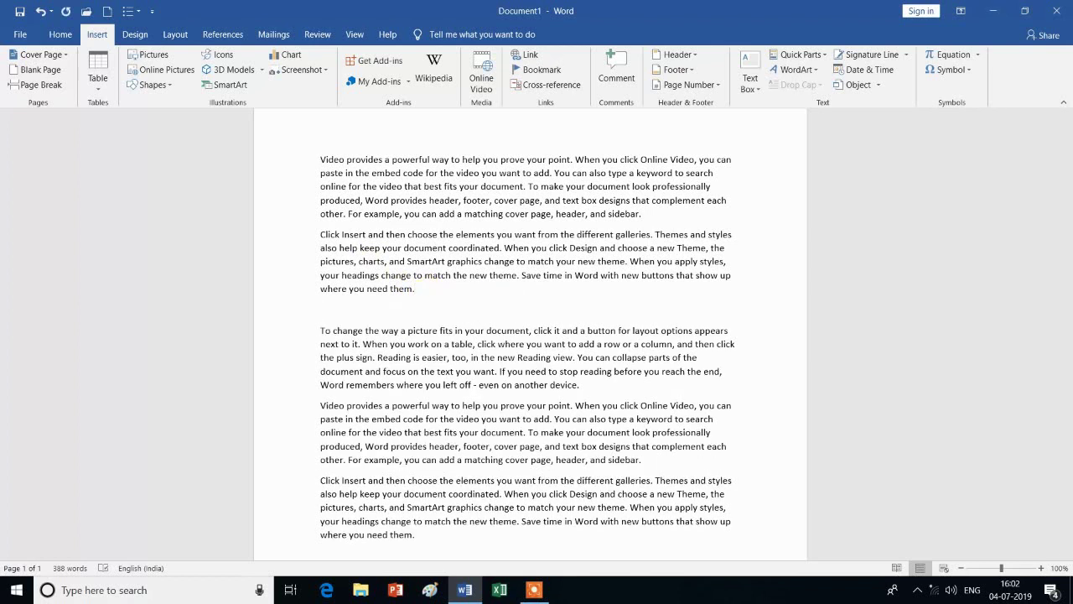
{"action": "type", "text": "comp"}
{"action": "type", "text": "uter"}
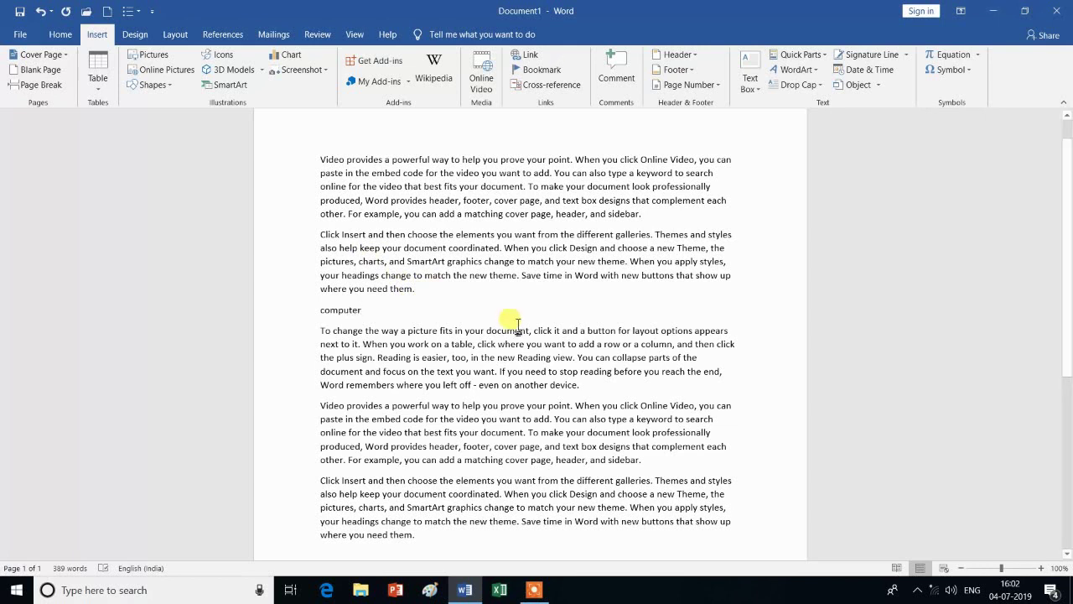
{"action": "left_click", "coordinate": [643, 459]}
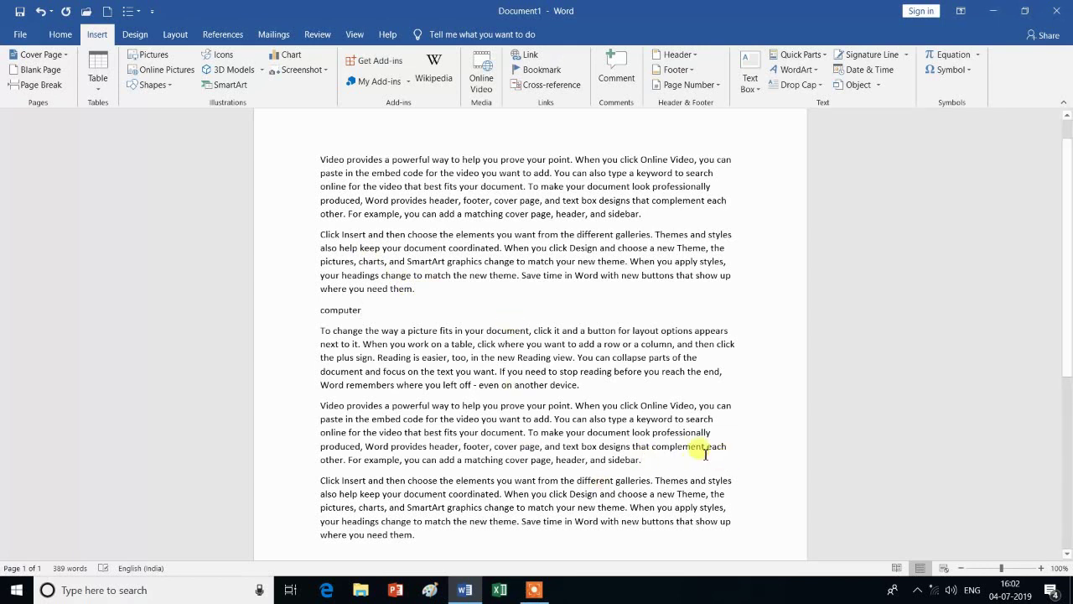
{"action": "key", "text": "Return"}
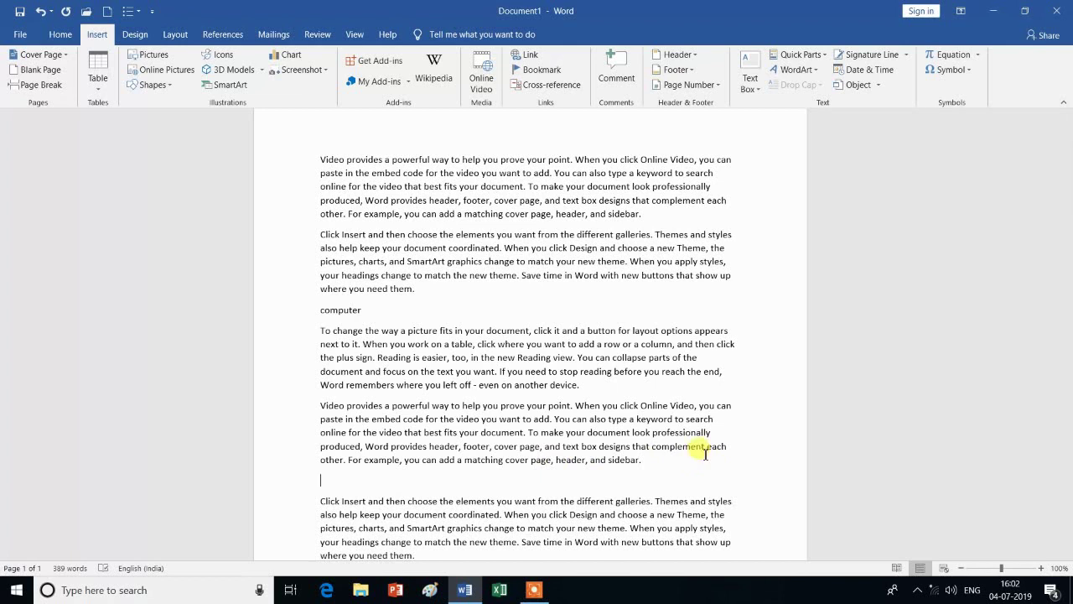
{"action": "type", "text": "IT"}
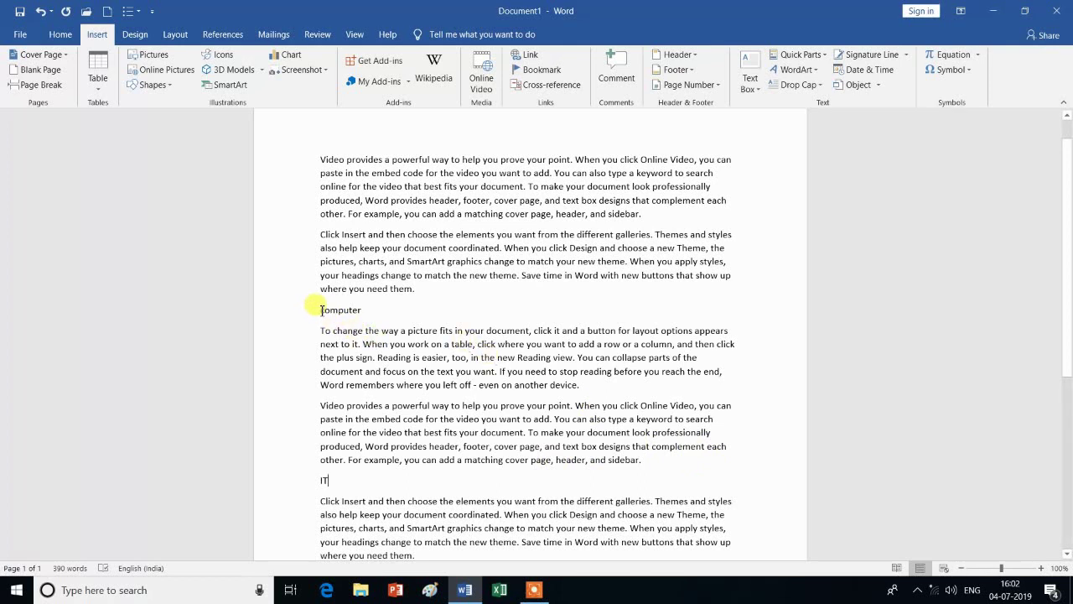
Select both the 'computer' and 'IT' lines together
{"action": "double_click", "coordinate": [322, 312]}
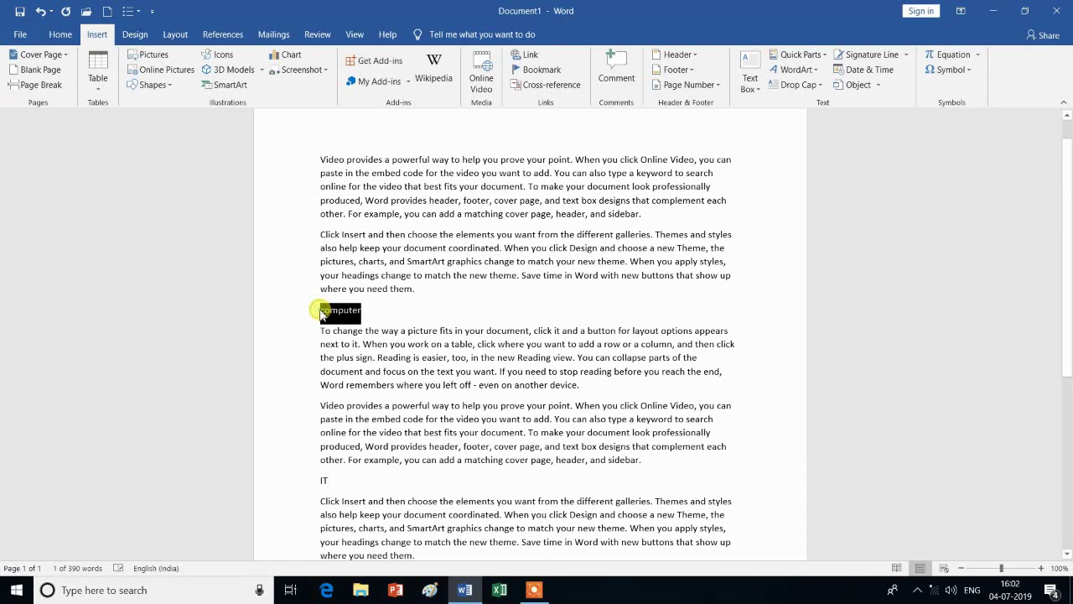
{"action": "double_click", "coordinate": [323, 481], "text": "ctrl"}
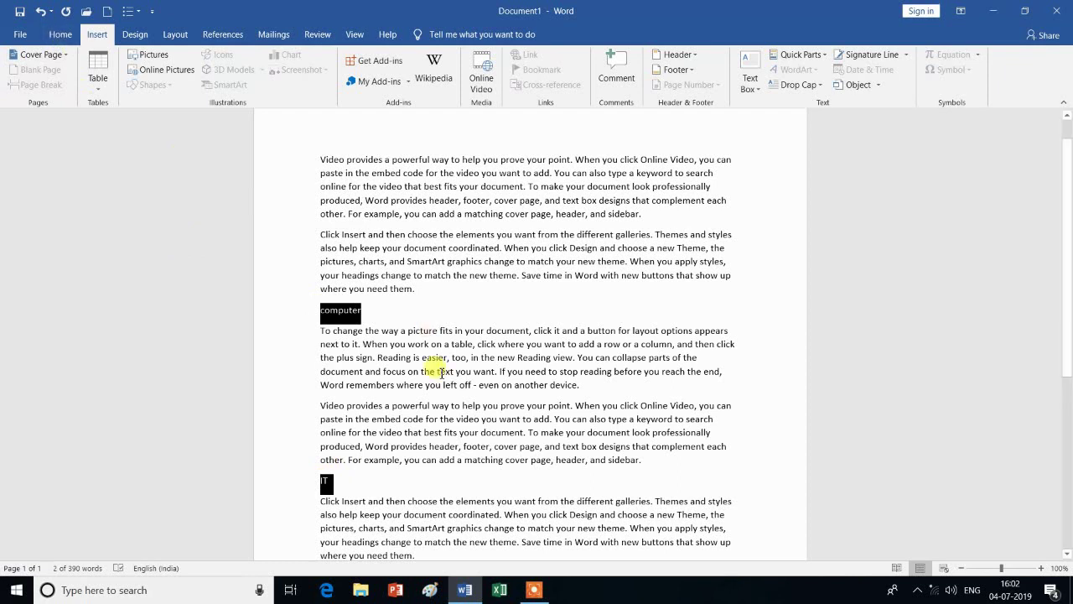
{"action": "left_click", "coordinate": [67, 37]}
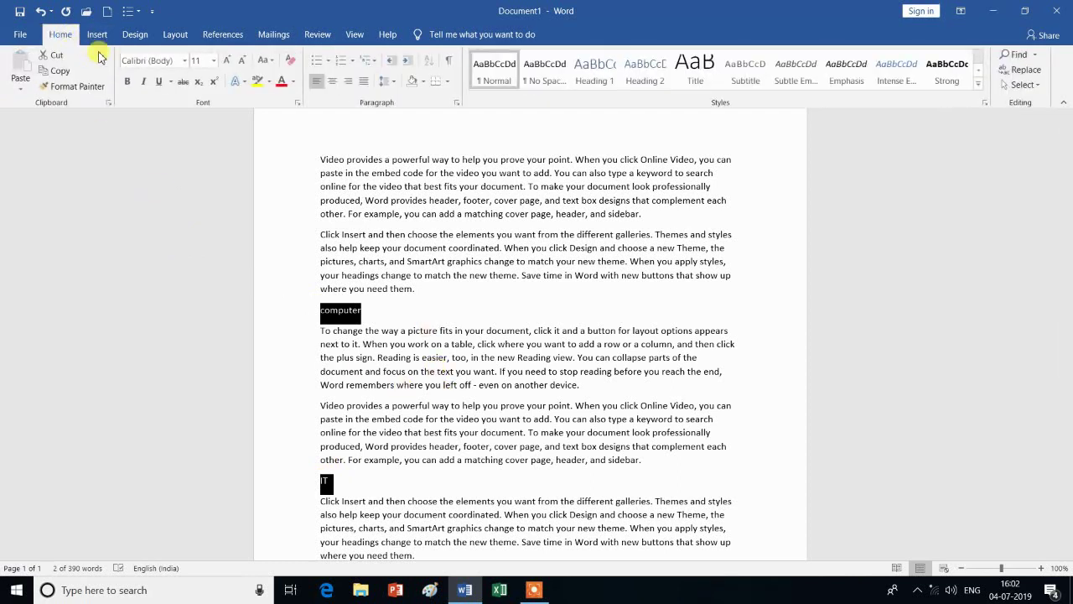
Make 'computer' and 'IT' bold, underlined, size 22, blue Heading 2 headings
{"action": "left_click", "coordinate": [644, 78]}
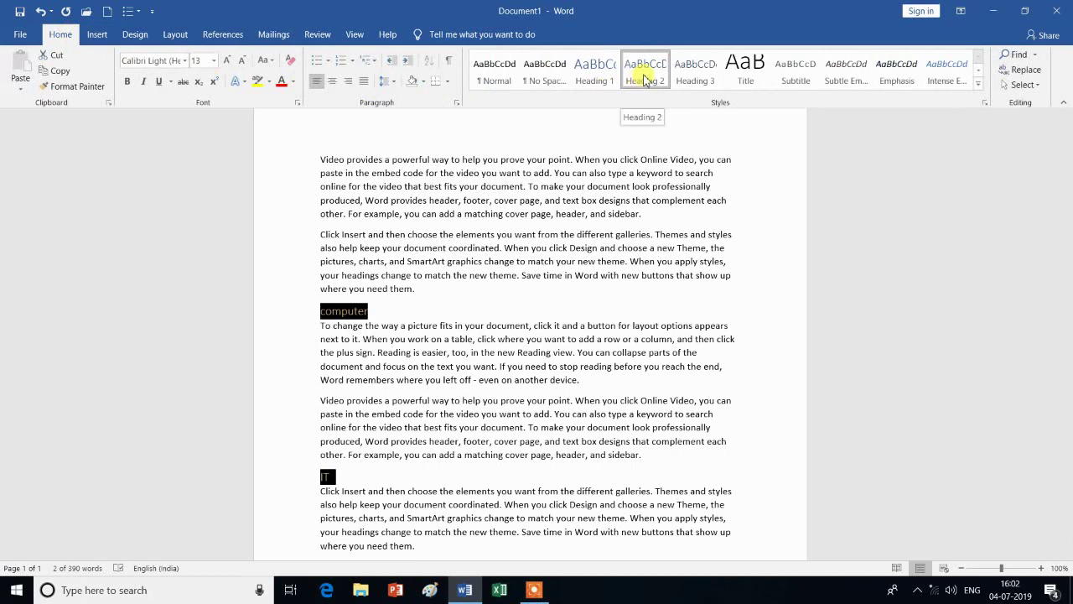
{"action": "left_click", "coordinate": [127, 87]}
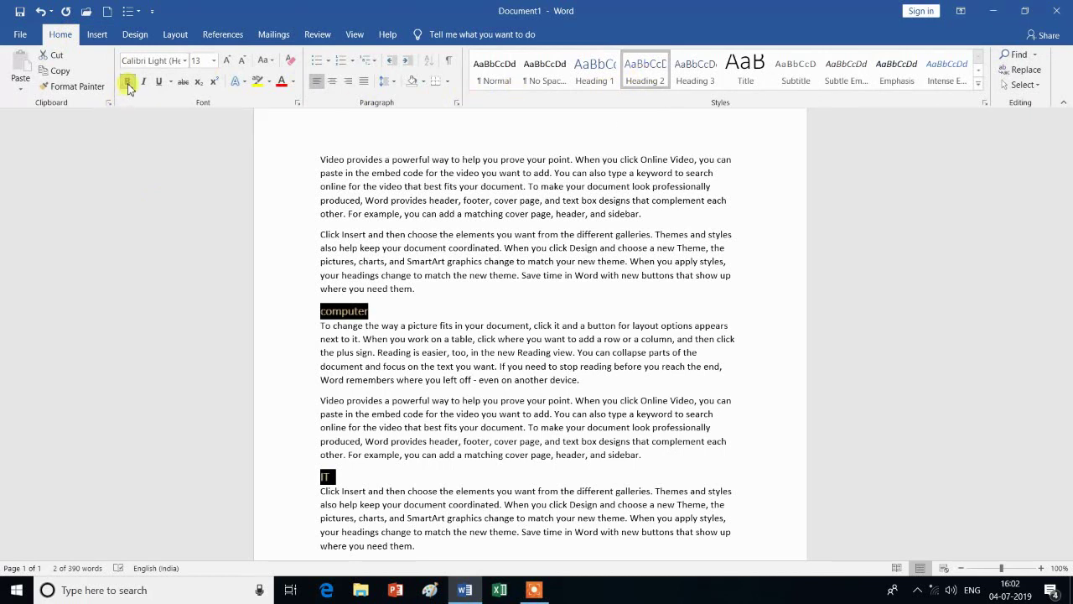
{"action": "left_click", "coordinate": [214, 61]}
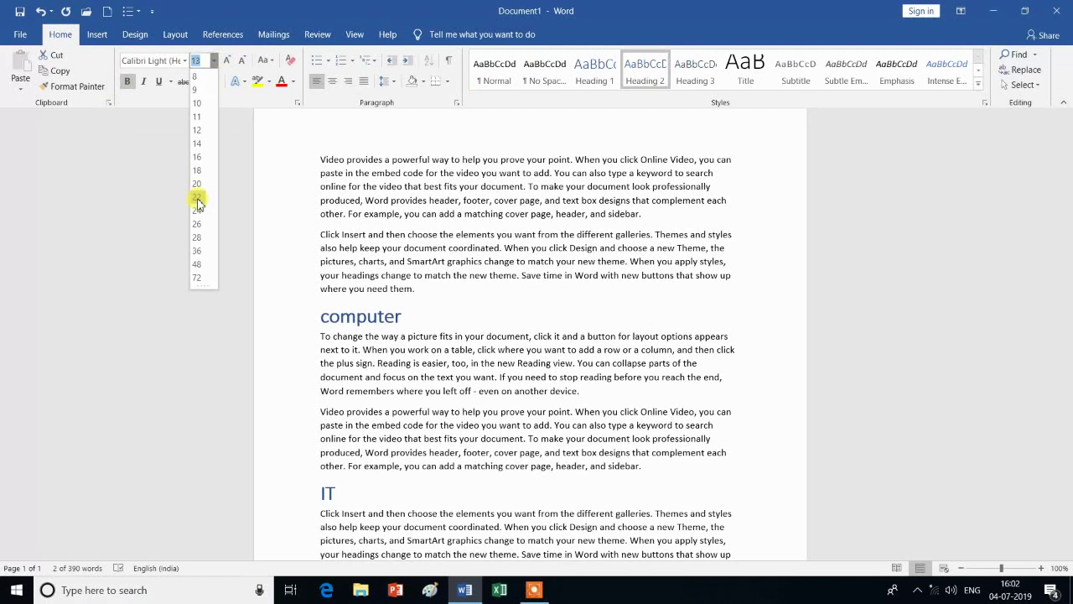
{"action": "left_click", "coordinate": [197, 199]}
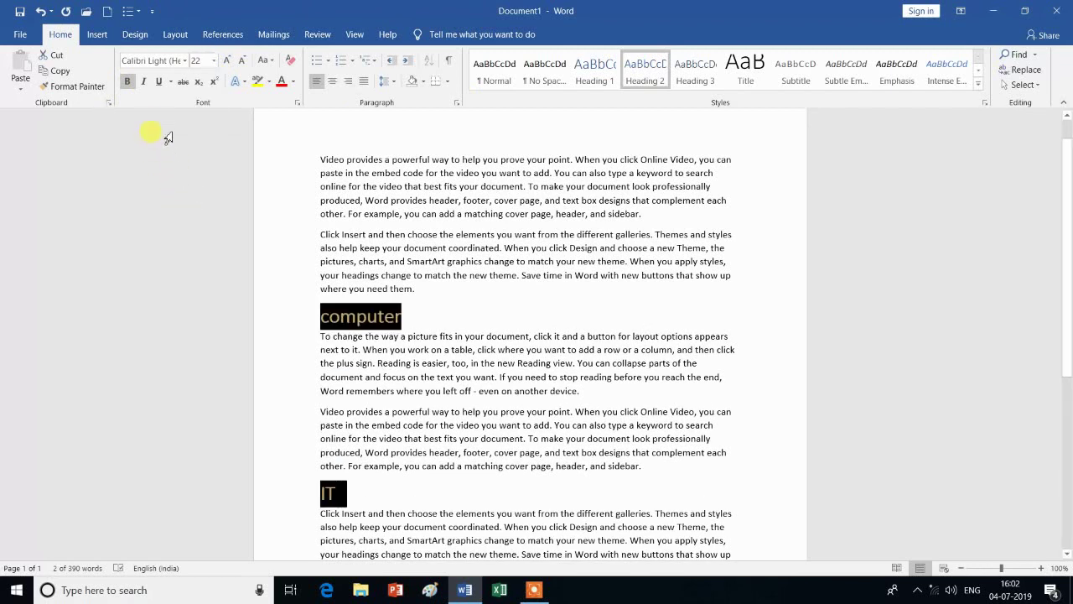
{"action": "left_click", "coordinate": [159, 84]}
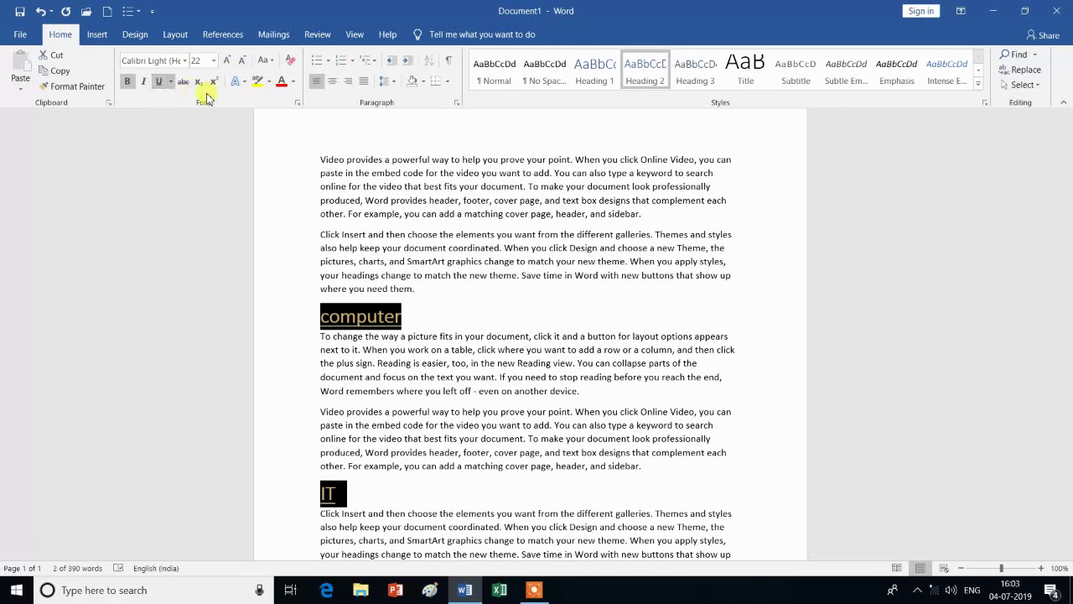
{"action": "left_click", "coordinate": [292, 81]}
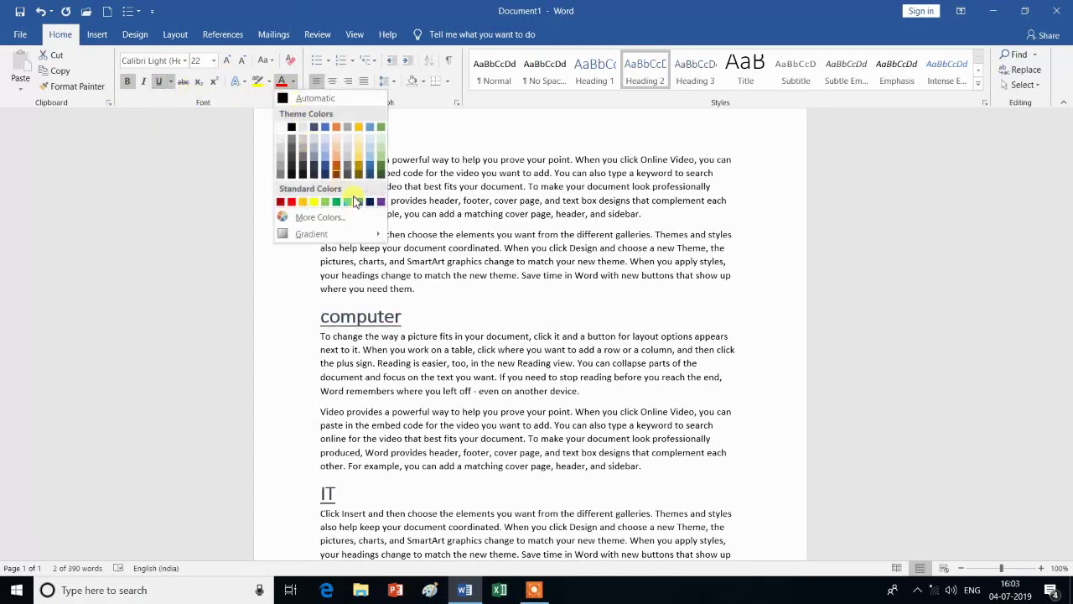
{"action": "left_click", "coordinate": [353, 202]}
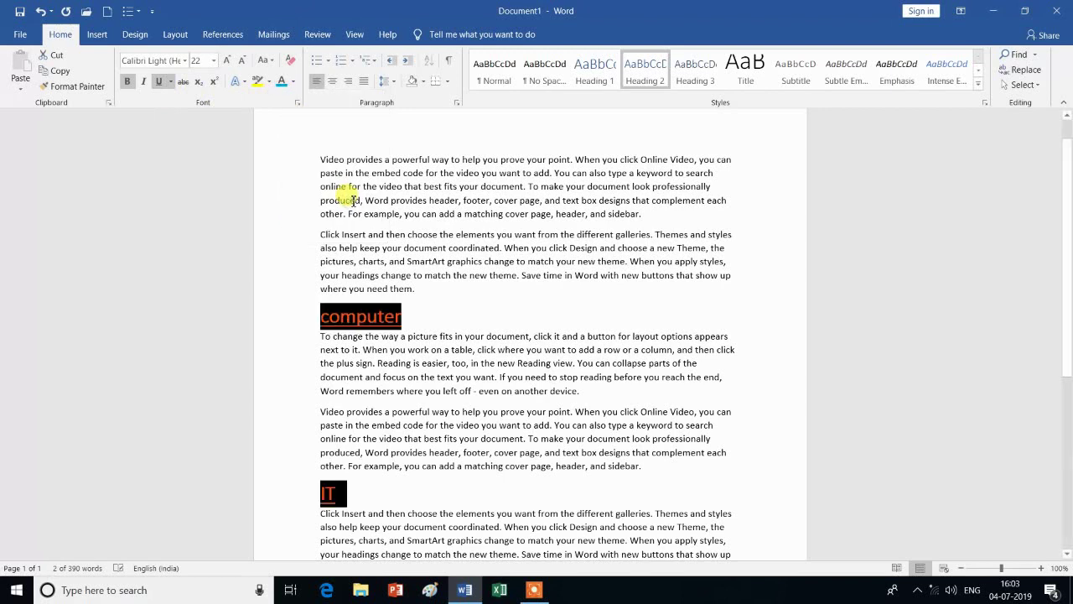
{"action": "left_click", "coordinate": [495, 308]}
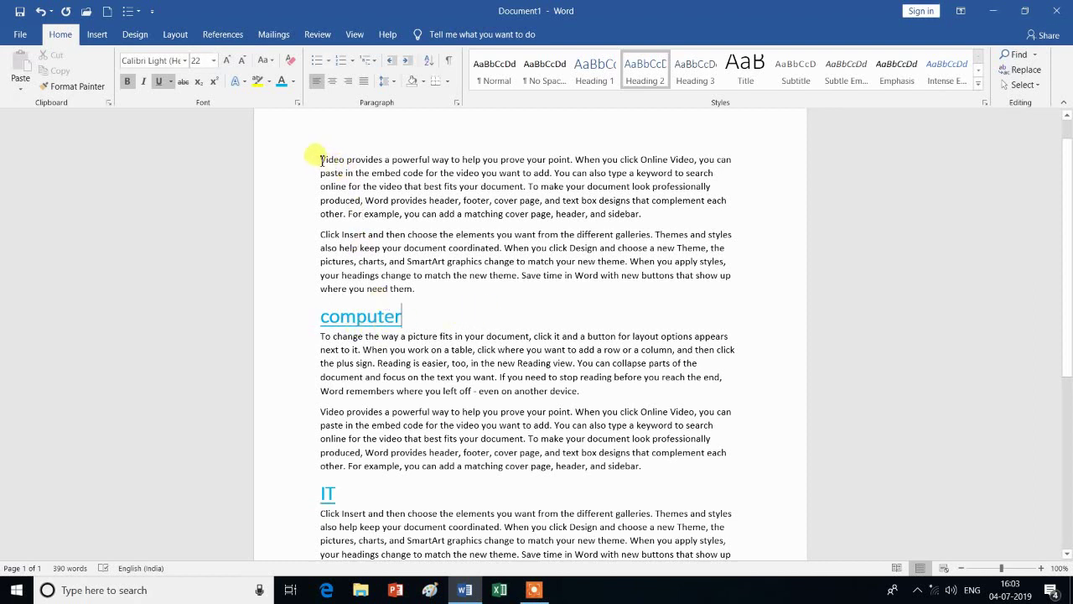
Hyperlink 'Video' to the 'computer' heading via Place in This Document
{"action": "left_click_drag", "start_coordinate": [320, 159], "coordinate": [341, 160]}
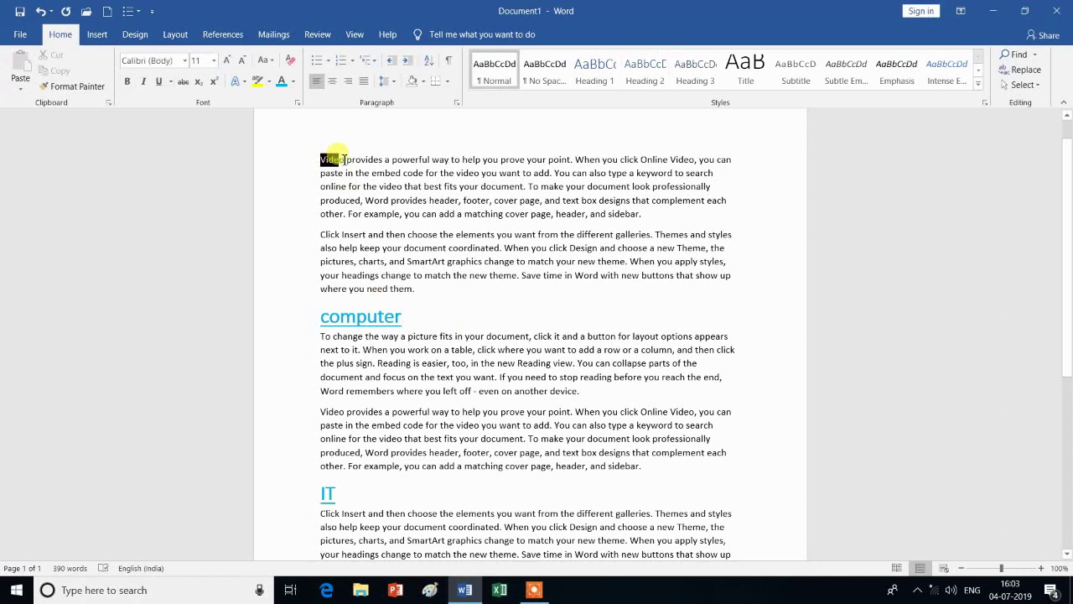
{"action": "left_click_drag", "start_coordinate": [335, 157], "coordinate": [344, 160]}
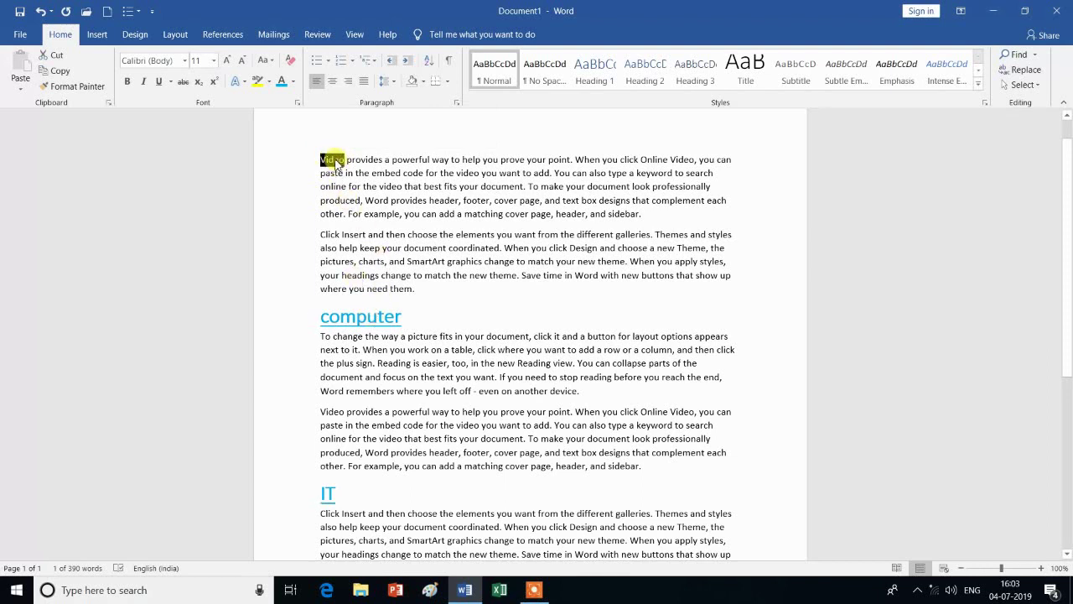
{"action": "left_click", "coordinate": [104, 37]}
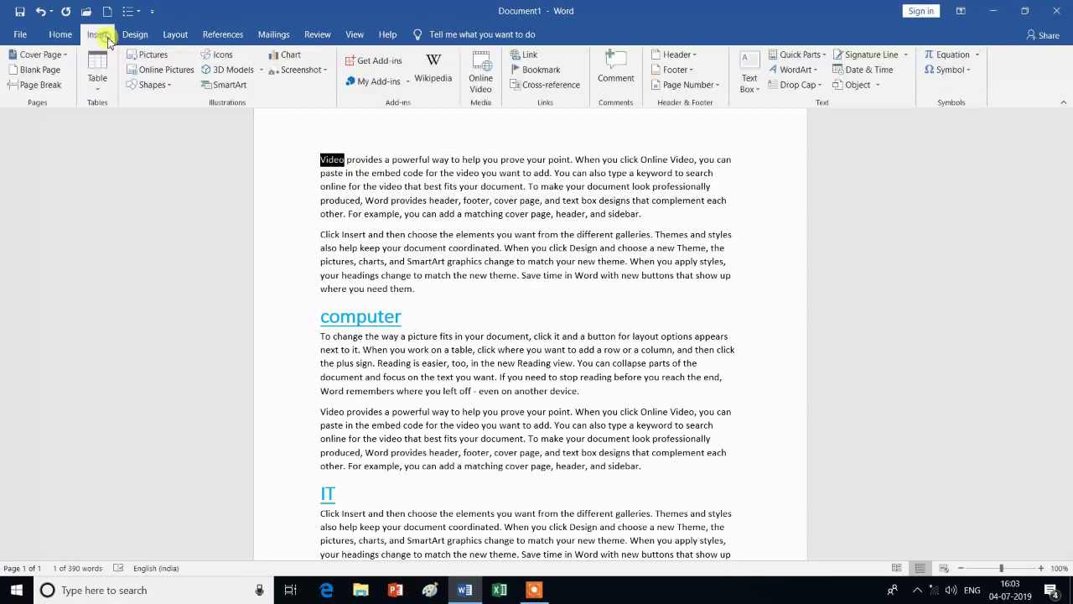
{"action": "left_click", "coordinate": [529, 56]}
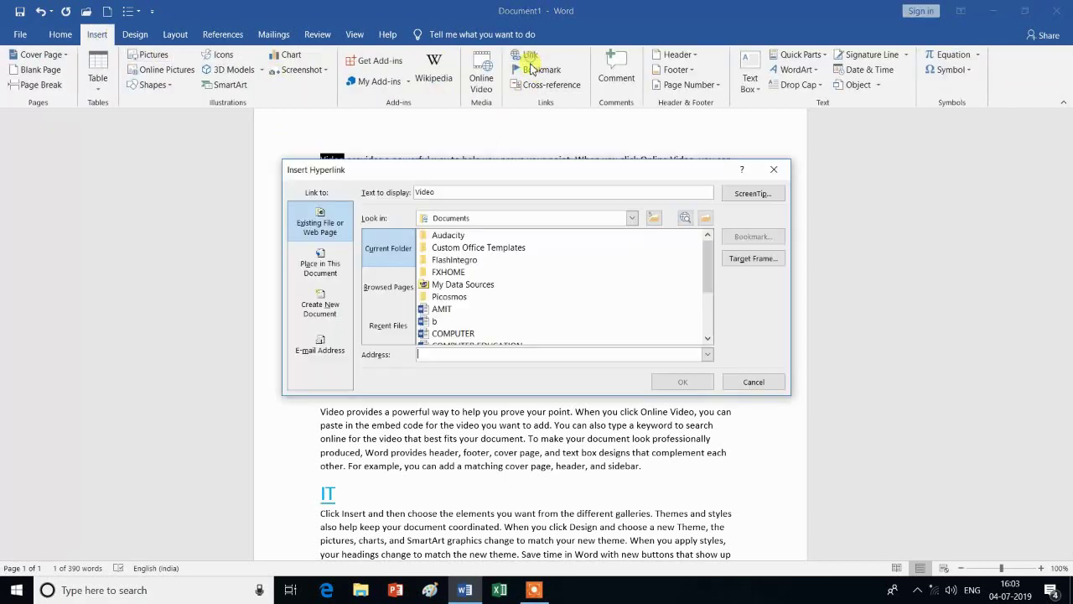
{"action": "left_click", "coordinate": [327, 270]}
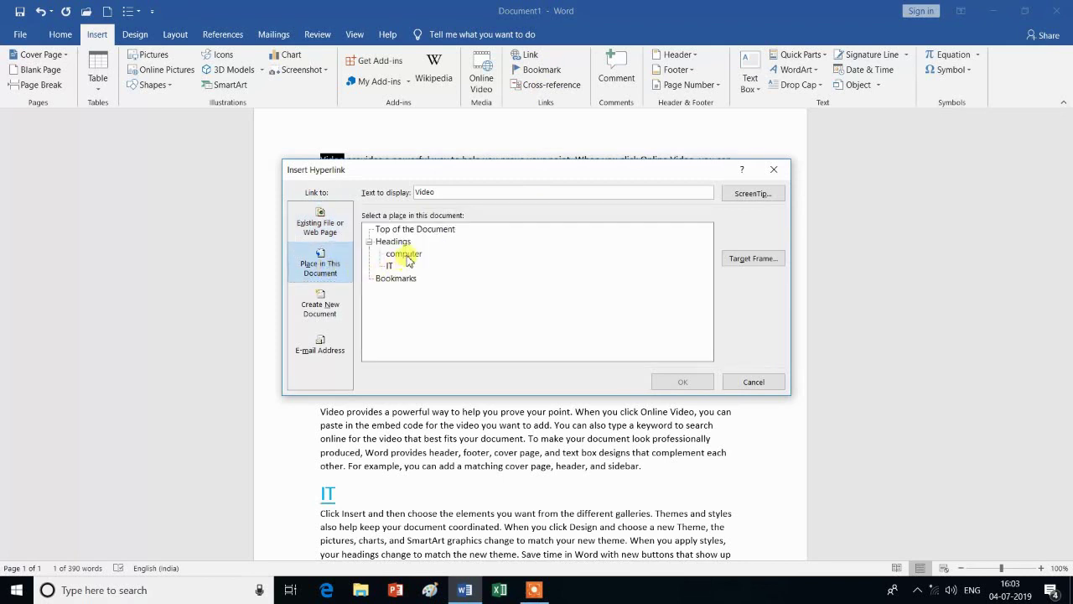
{"action": "left_click", "coordinate": [407, 255]}
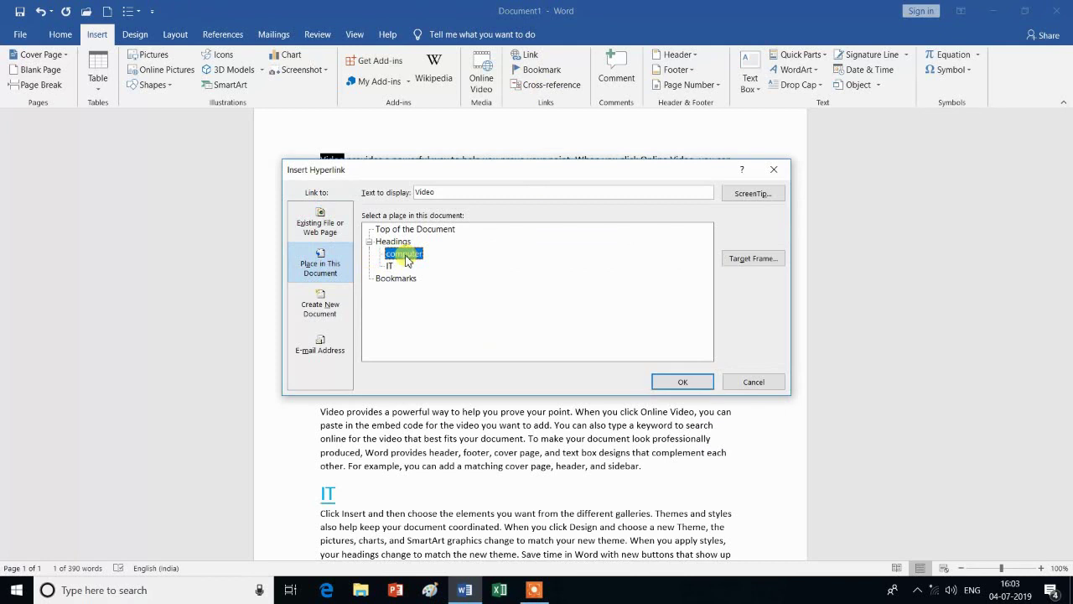
{"action": "left_click", "coordinate": [683, 383]}
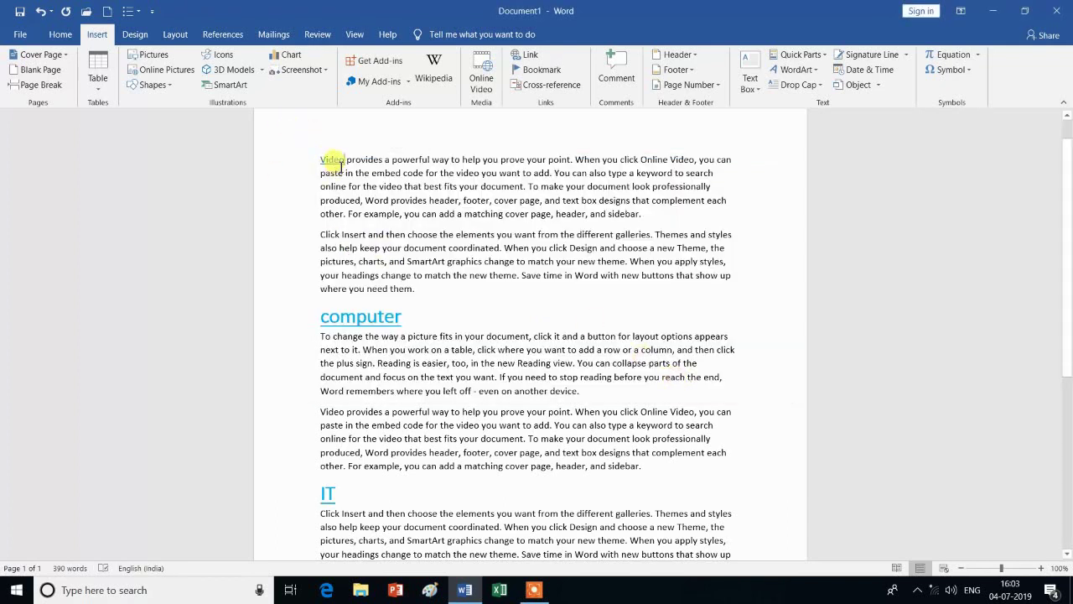
Follow the 'Video' link to the 'computer' heading and scroll up slightly
{"action": "mouse_move", "coordinate": [339, 163]}
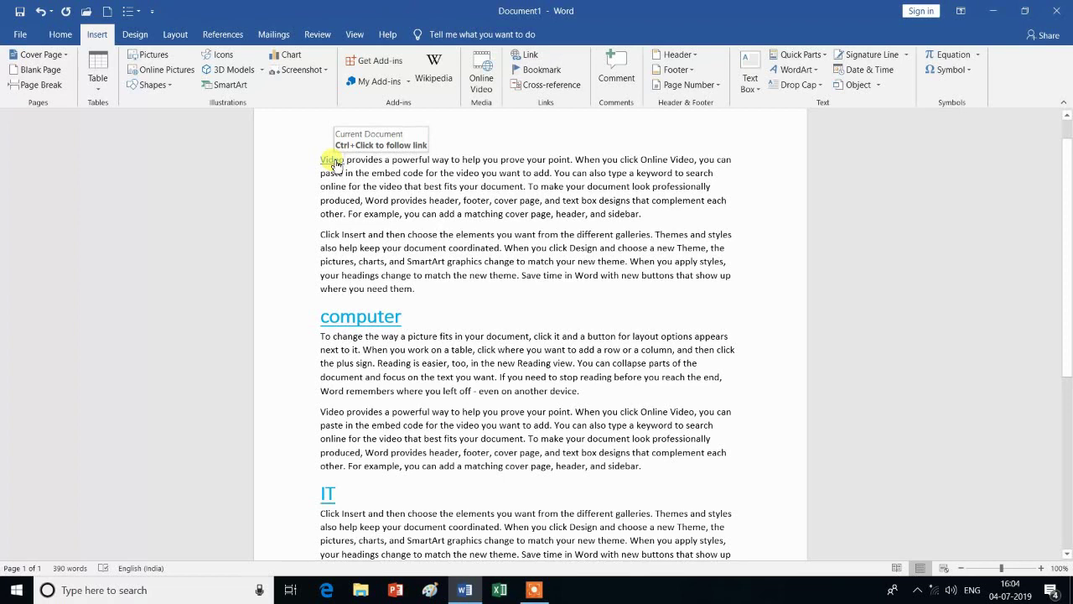
{"action": "left_click", "coordinate": [333, 164], "text": "ctrl"}
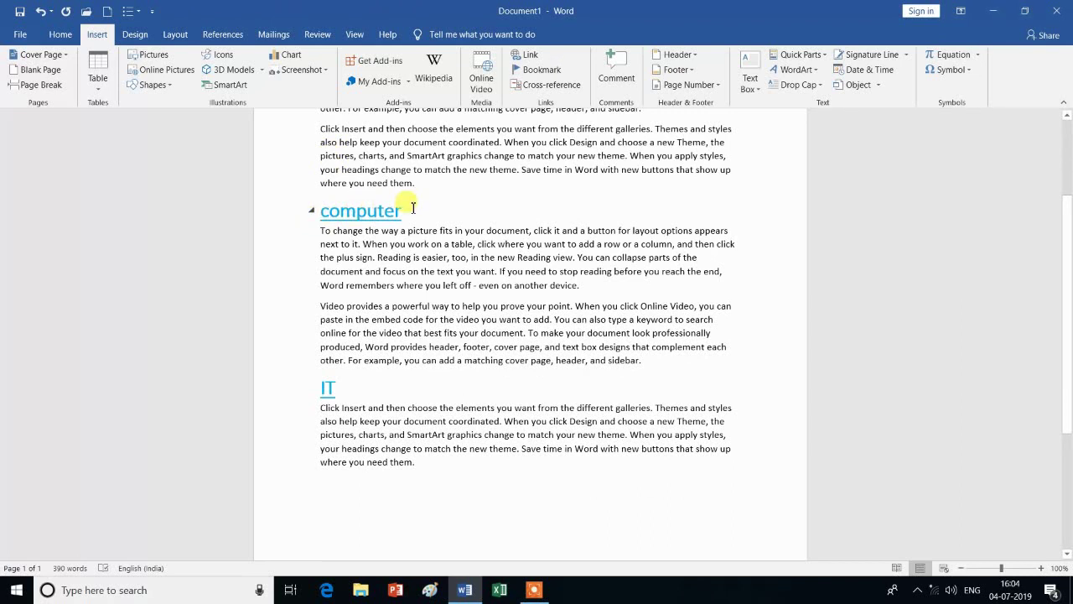
{"action": "scroll", "coordinate": [410, 207], "scroll_direction": "up", "scroll_amount": 2}
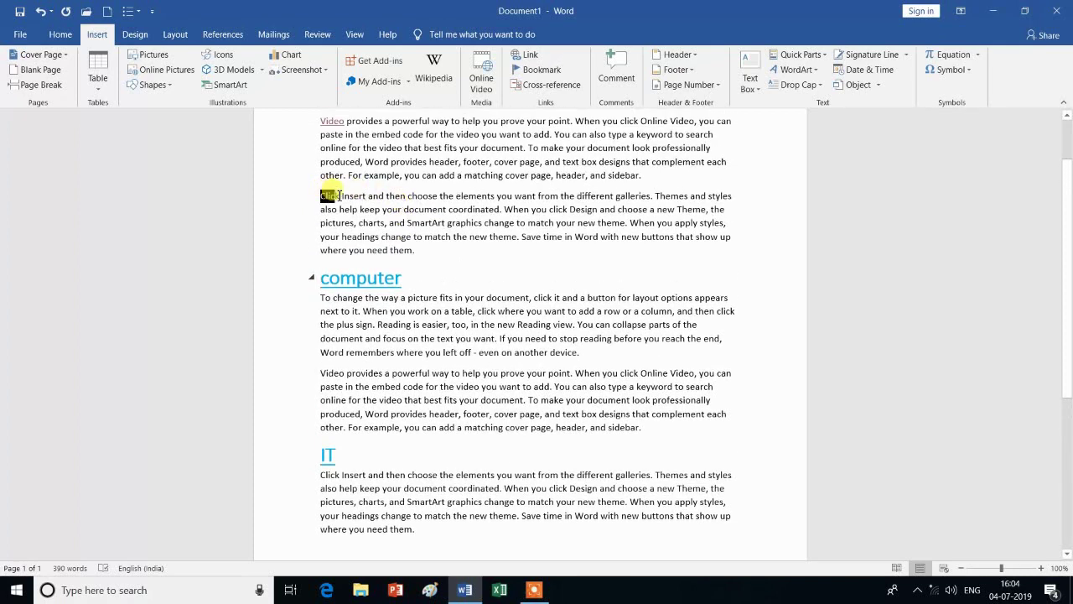
Hyperlink the paragraph-opening word 'Click' to the 'IT' heading within this document
{"action": "left_click_drag", "start_coordinate": [321, 195], "coordinate": [341, 195]}
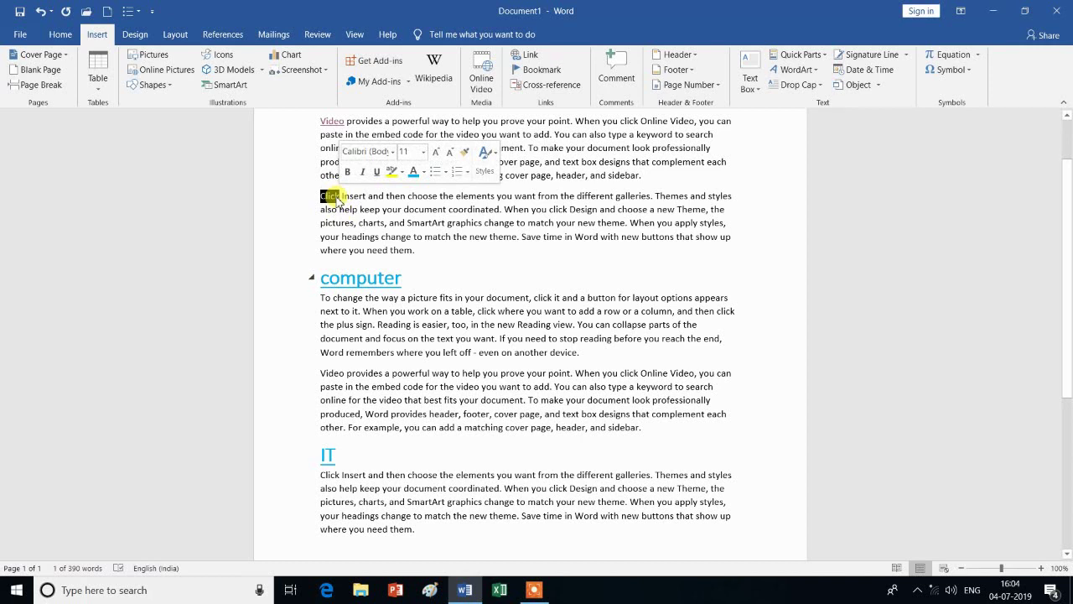
{"action": "left_click", "coordinate": [529, 56]}
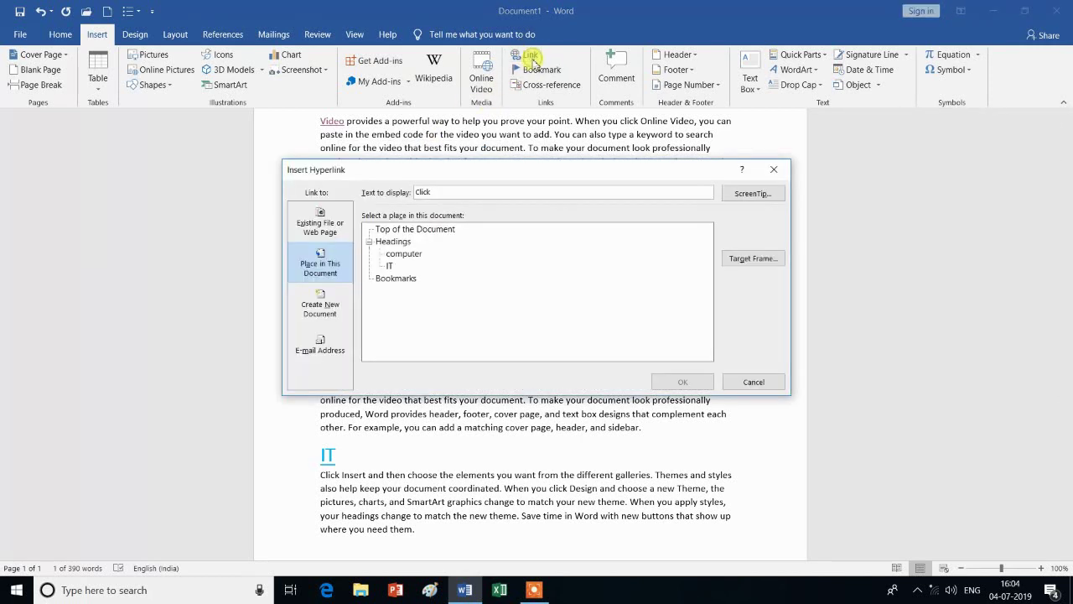
{"action": "left_click", "coordinate": [389, 265]}
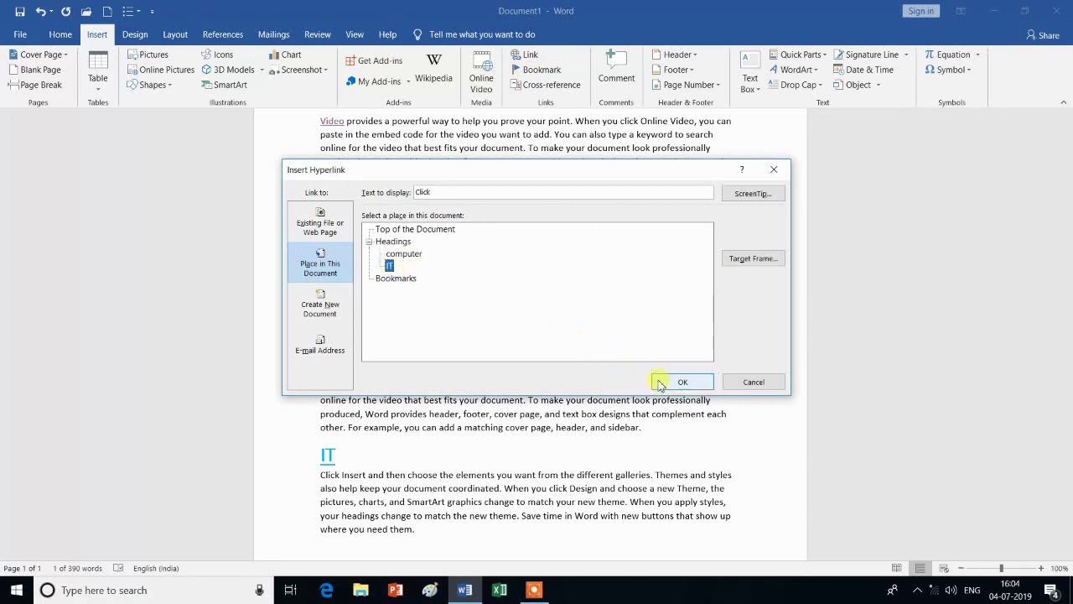
{"action": "left_click", "coordinate": [684, 382]}
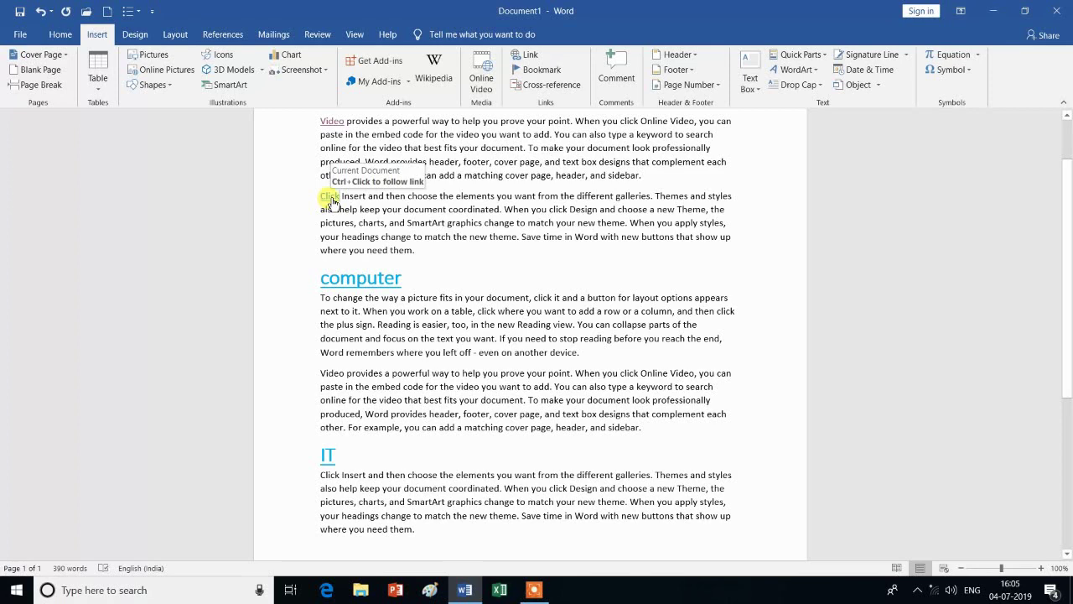
Follow the 'Click' link to the 'IT' heading, then scroll back up to the linked paragraphs
{"action": "left_click", "coordinate": [332, 202], "text": "ctrl"}
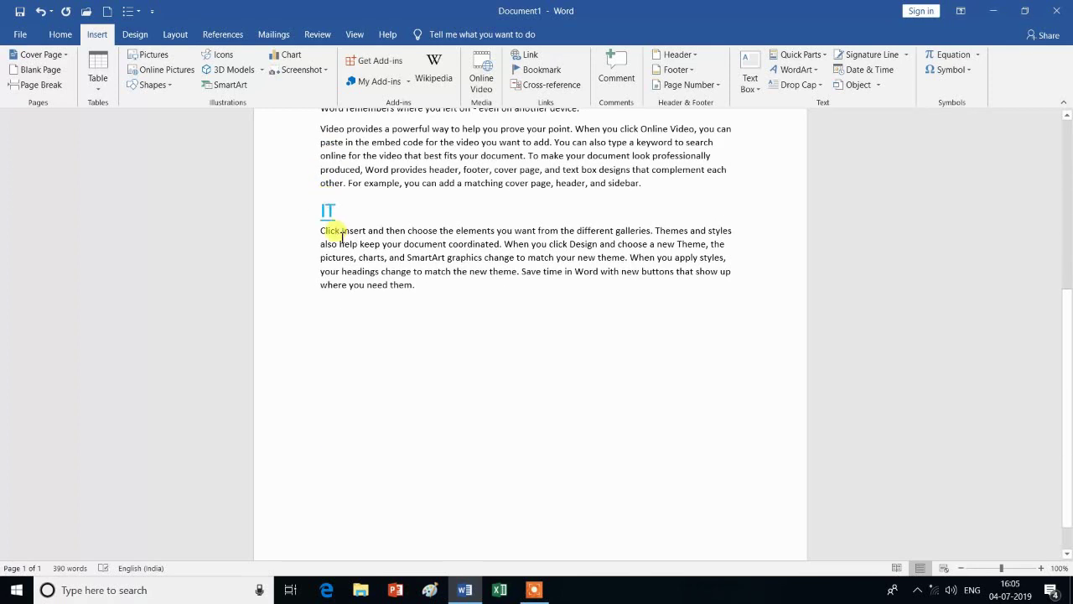
{"action": "key", "text": "Left"}
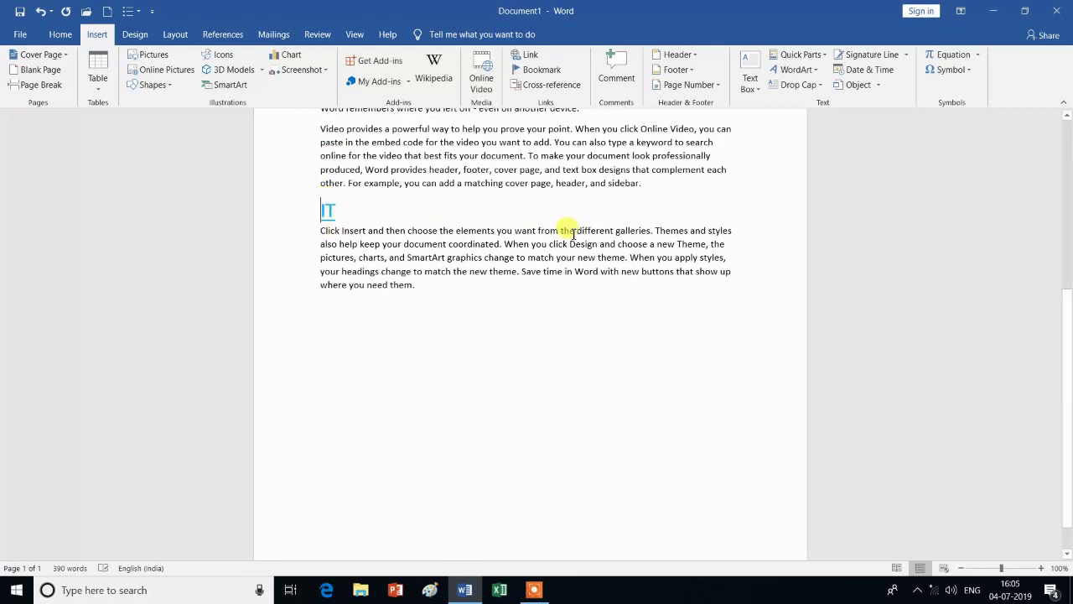
{"action": "scroll", "coordinate": [549, 298], "scroll_direction": "up", "scroll_amount": 4}
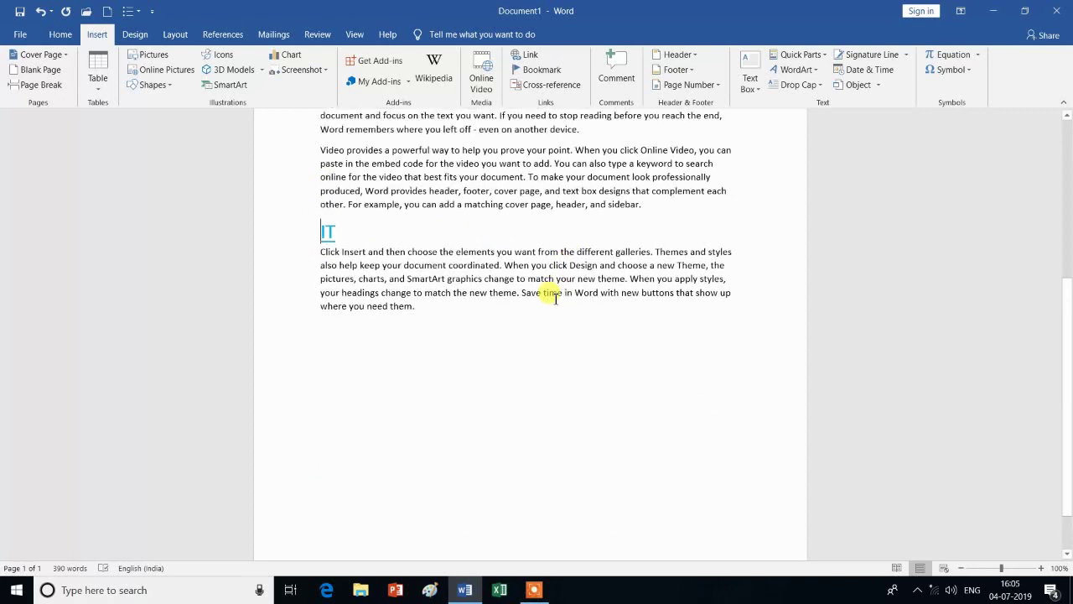
{"action": "scroll", "coordinate": [553, 298], "scroll_direction": "up", "scroll_amount": 2}
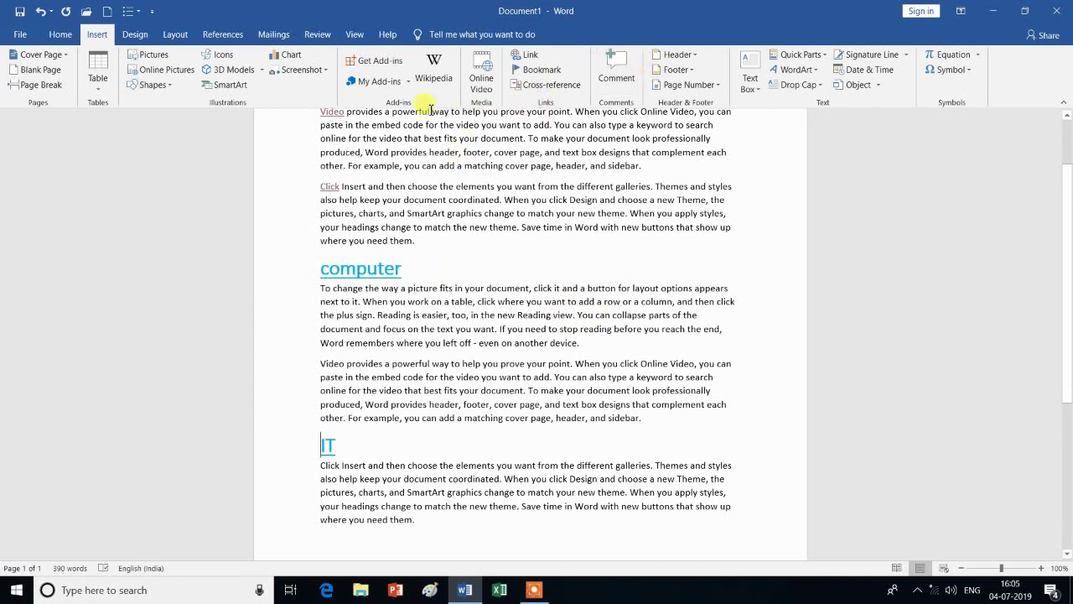
{"action": "left_click", "coordinate": [529, 56]}
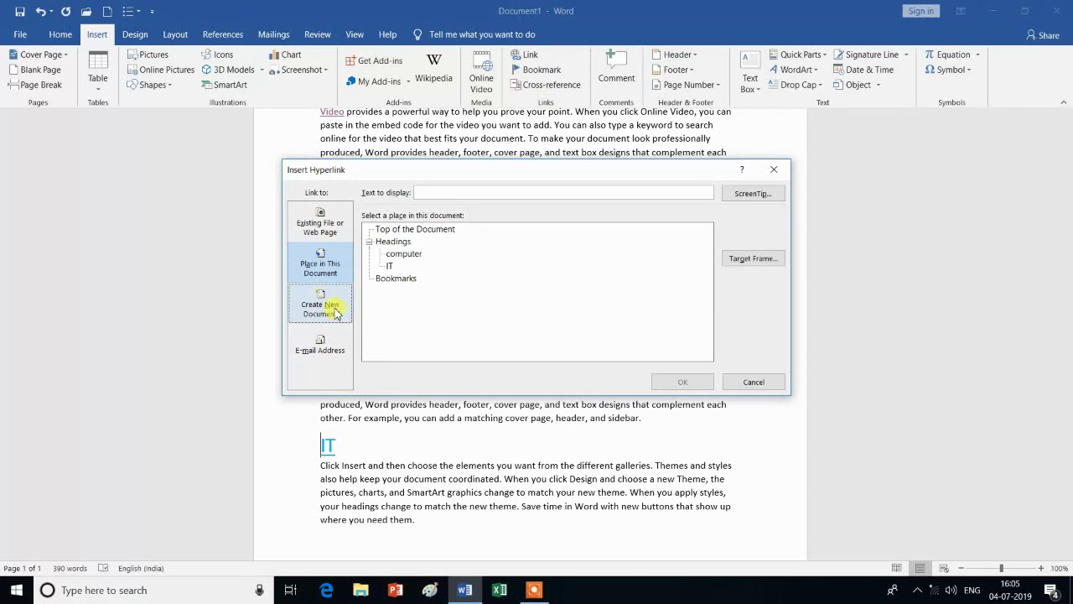
{"action": "left_click", "coordinate": [336, 311]}
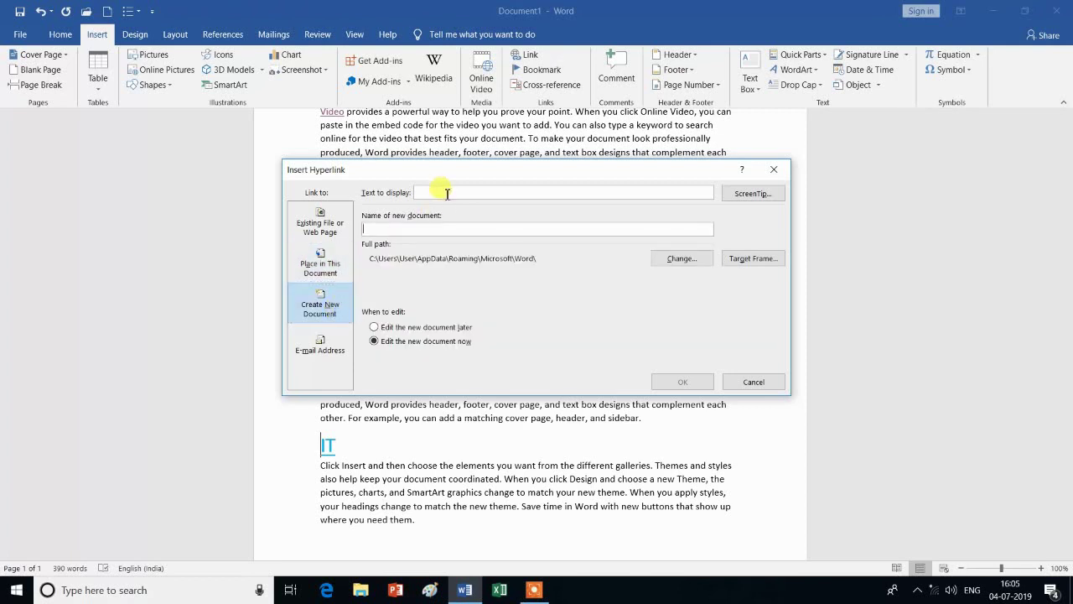
{"action": "left_click", "coordinate": [775, 170]}
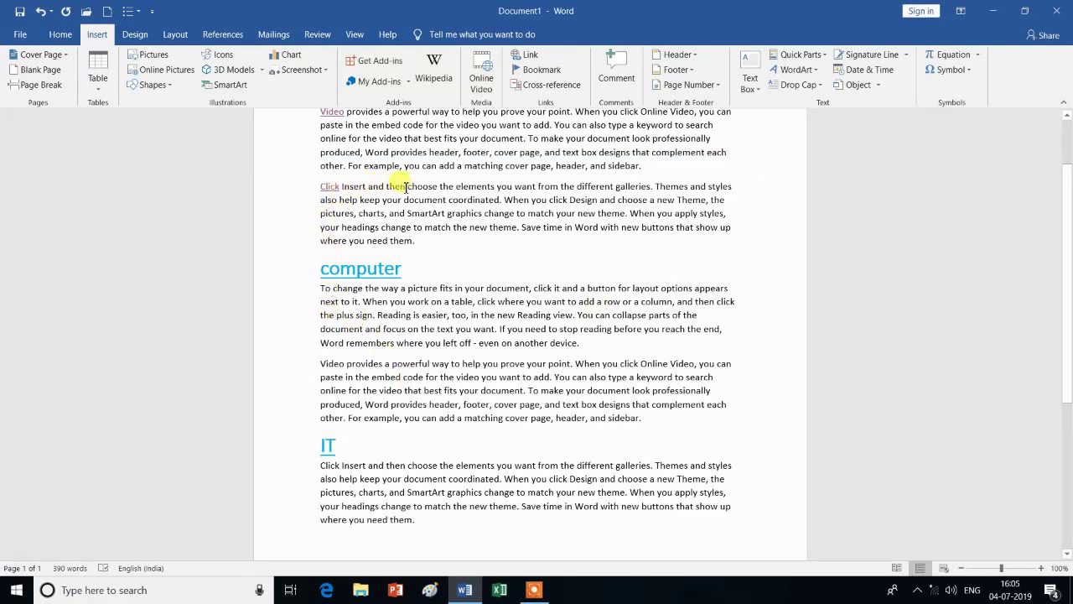
Link 'choose' to a newly created document named 'as', opened for editing
{"action": "left_click_drag", "start_coordinate": [408, 186], "coordinate": [439, 186]}
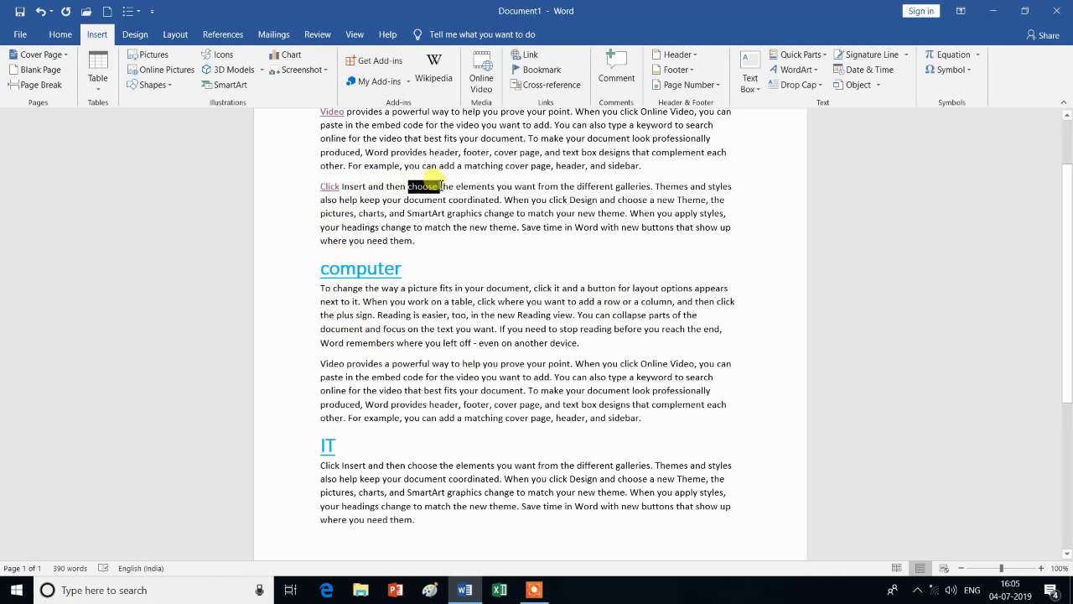
{"action": "left_click", "coordinate": [531, 54]}
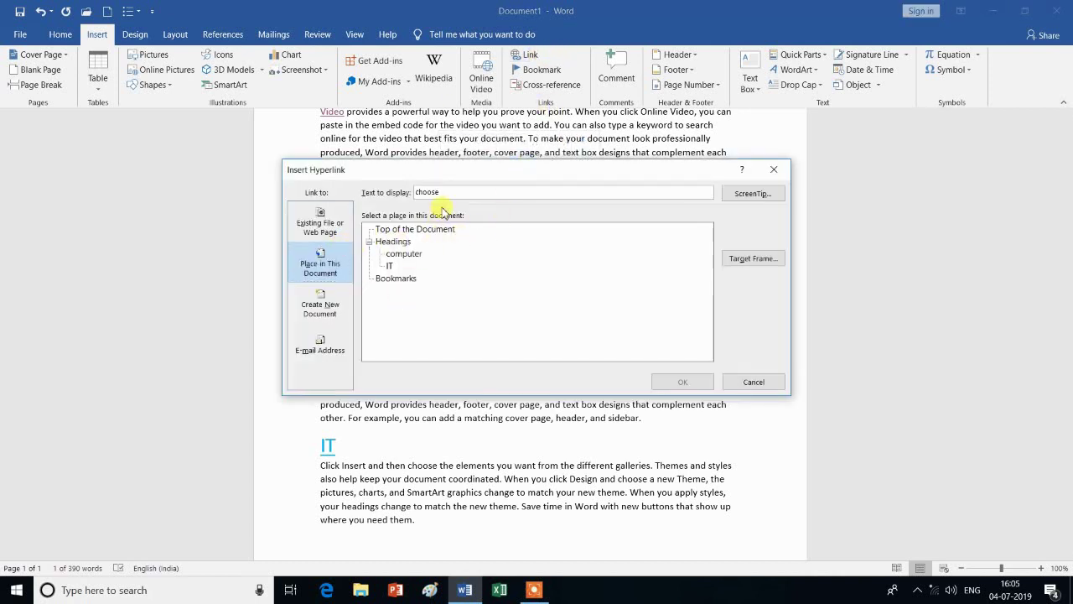
{"action": "left_click", "coordinate": [319, 310]}
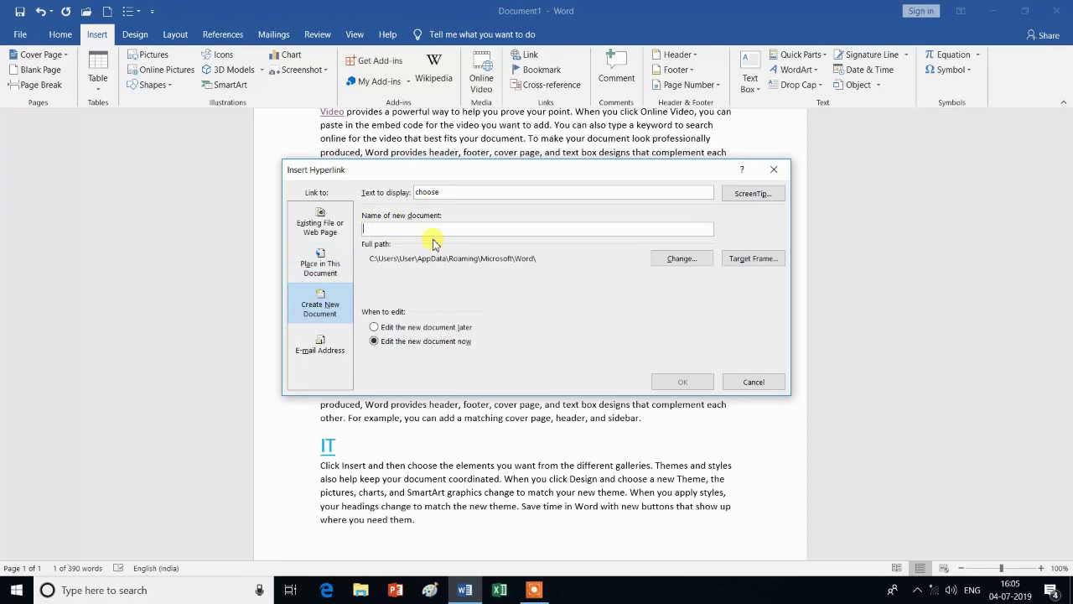
{"action": "type", "text": "as"}
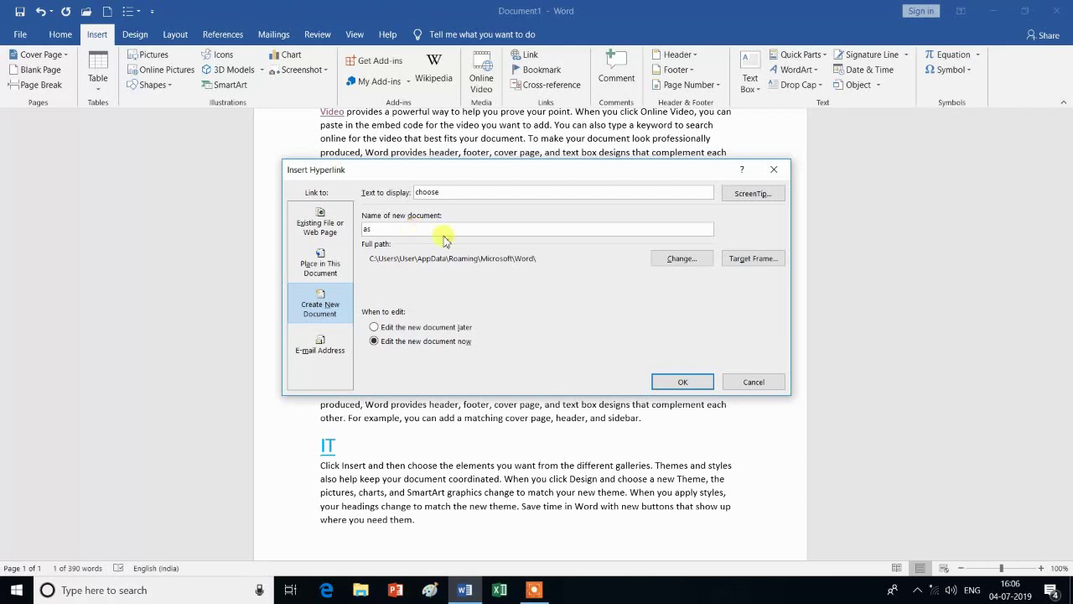
{"action": "left_click", "coordinate": [683, 382]}
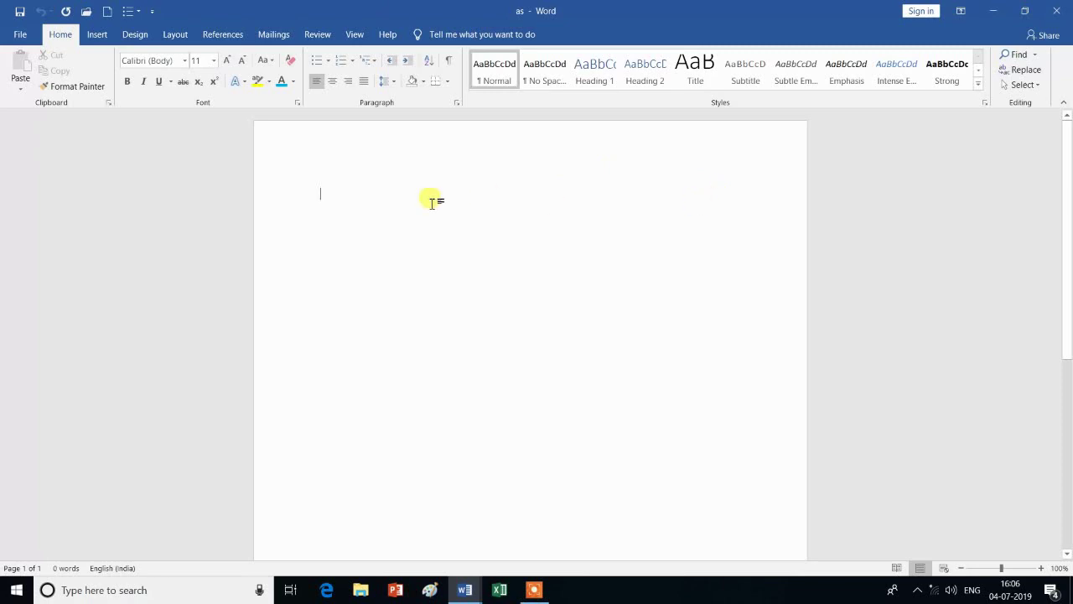
Close 'as', test the 'choose' link by accepting the security notice, then begin a new hyperlink
{"action": "left_click", "coordinate": [1056, 11]}
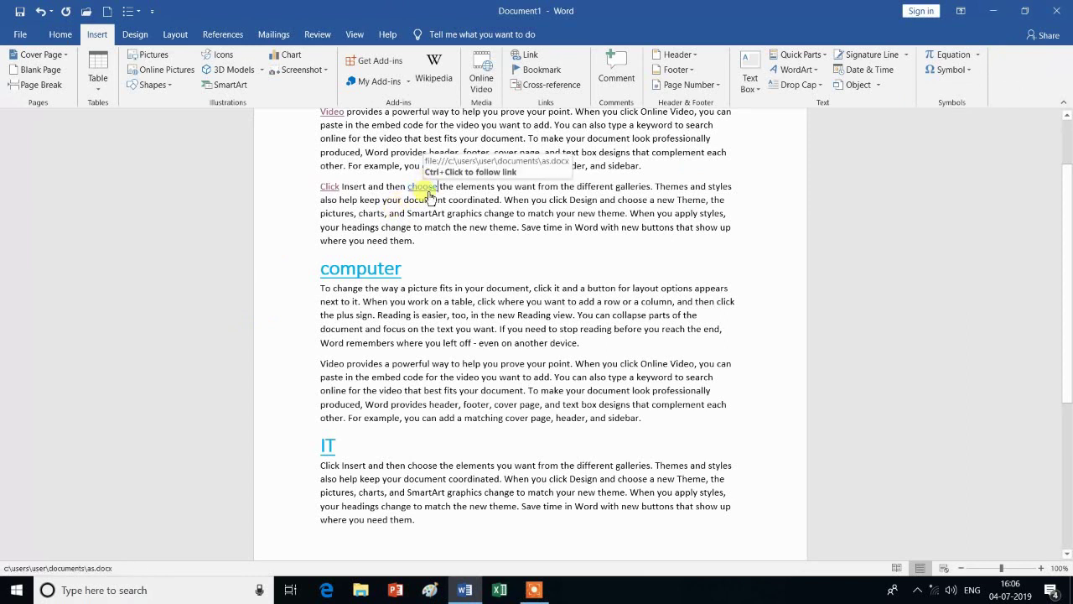
{"action": "left_click", "coordinate": [428, 191], "text": "ctrl"}
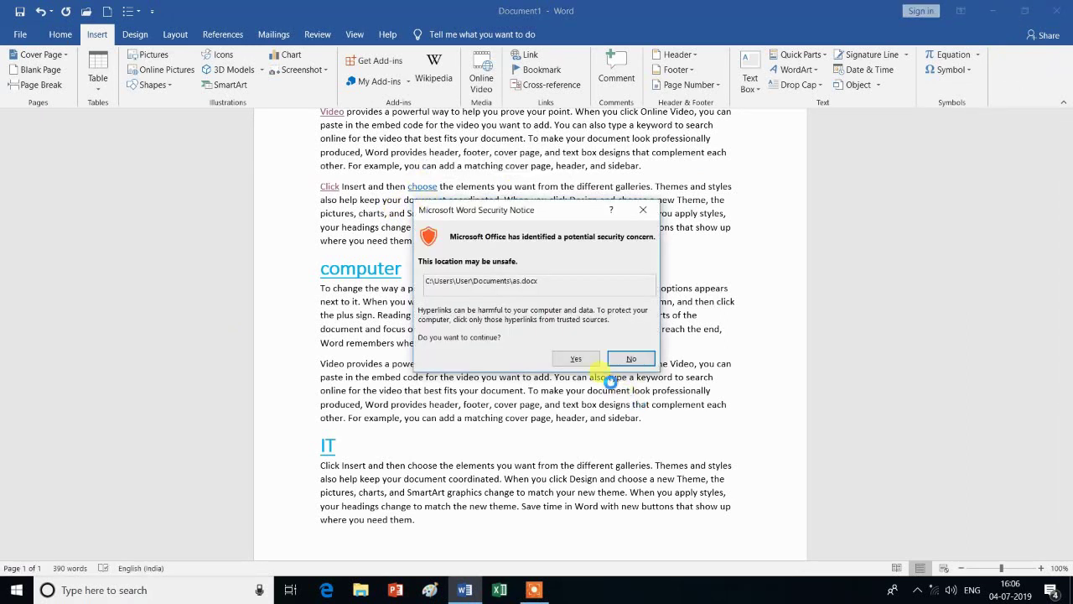
{"action": "left_click", "coordinate": [576, 359]}
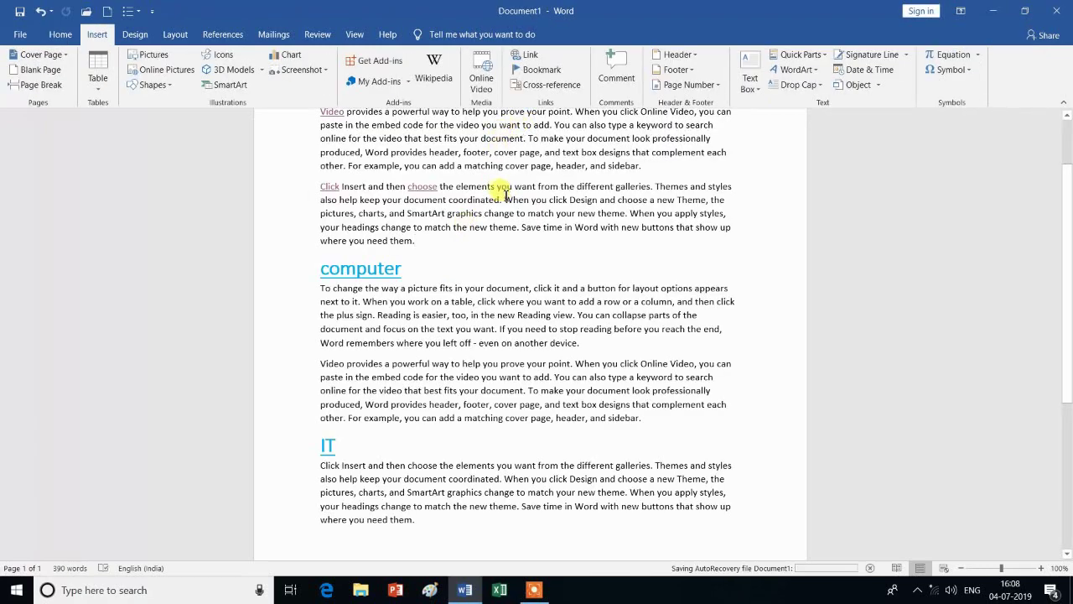
{"action": "left_click", "coordinate": [526, 56]}
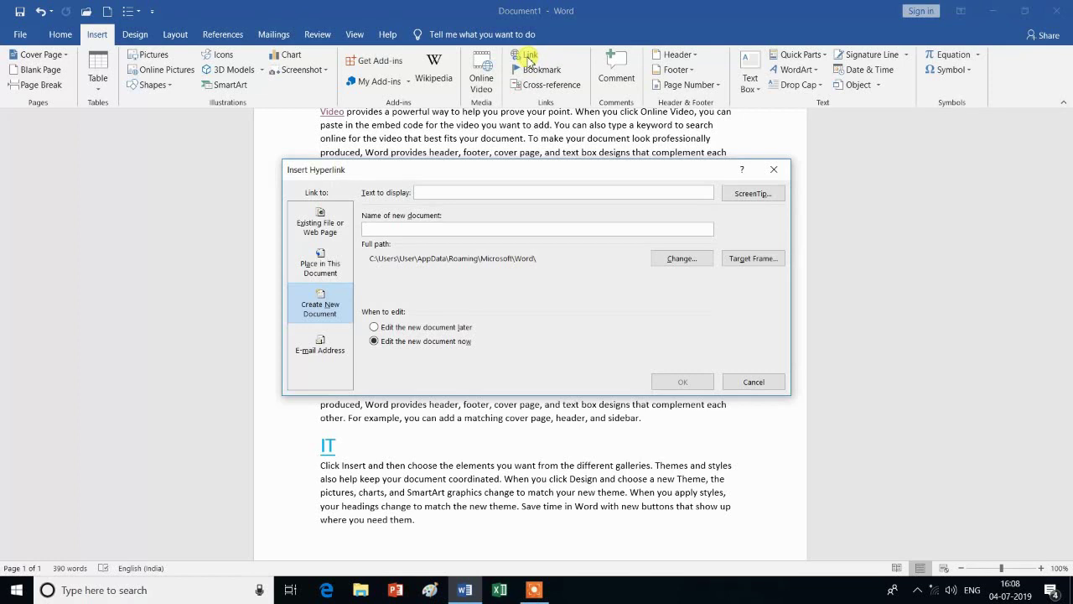
Dismiss the Insert Hyperlink dialog without adding a link, then return to the end of the last paragraph
{"action": "left_click", "coordinate": [308, 356]}
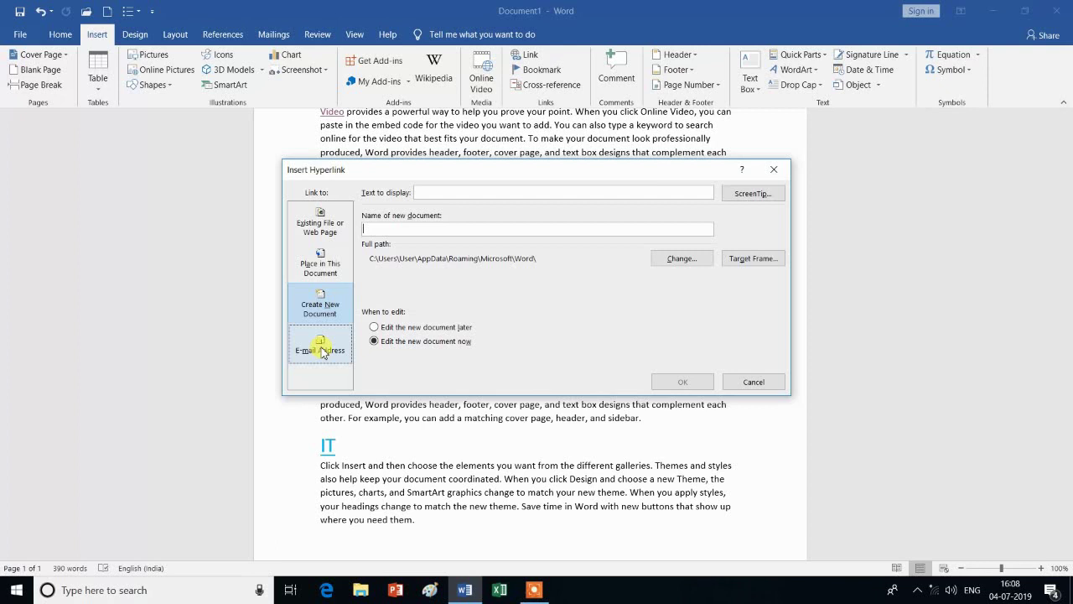
{"action": "left_click", "coordinate": [773, 169]}
{"action": "left_click", "coordinate": [421, 522]}
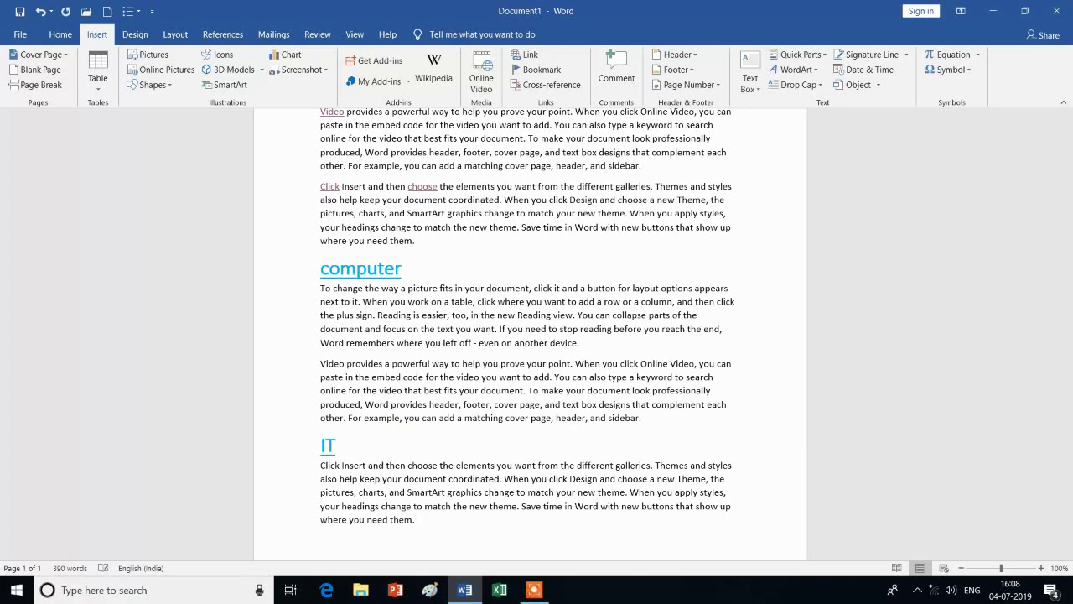
Type 'mail' after the last paragraph and link it to an e-mail address with subject 'asda'
{"action": "type", "text": "mail"}
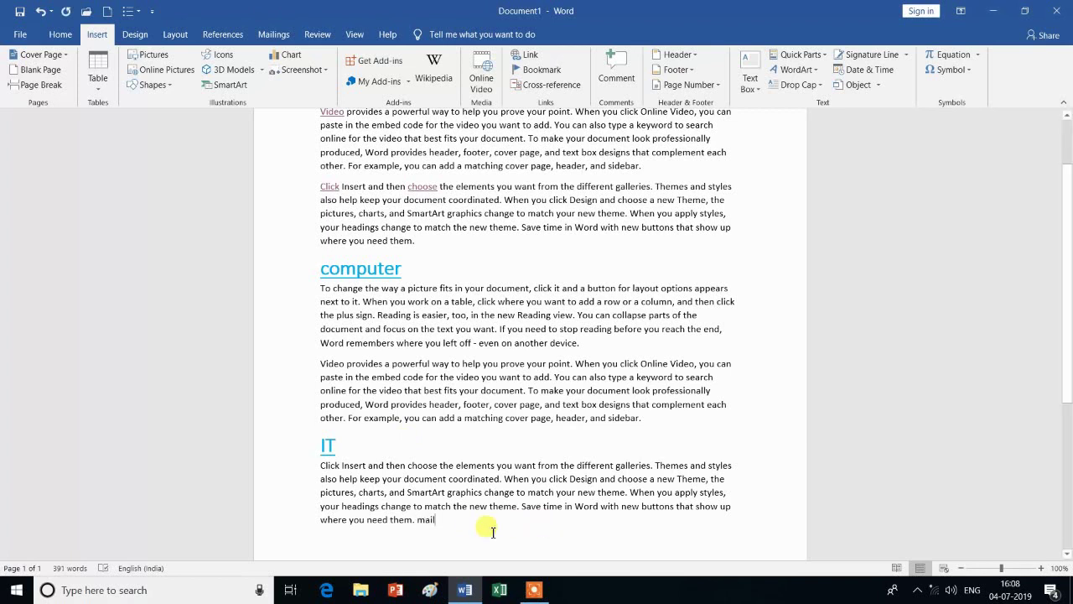
{"action": "double_click", "coordinate": [429, 520]}
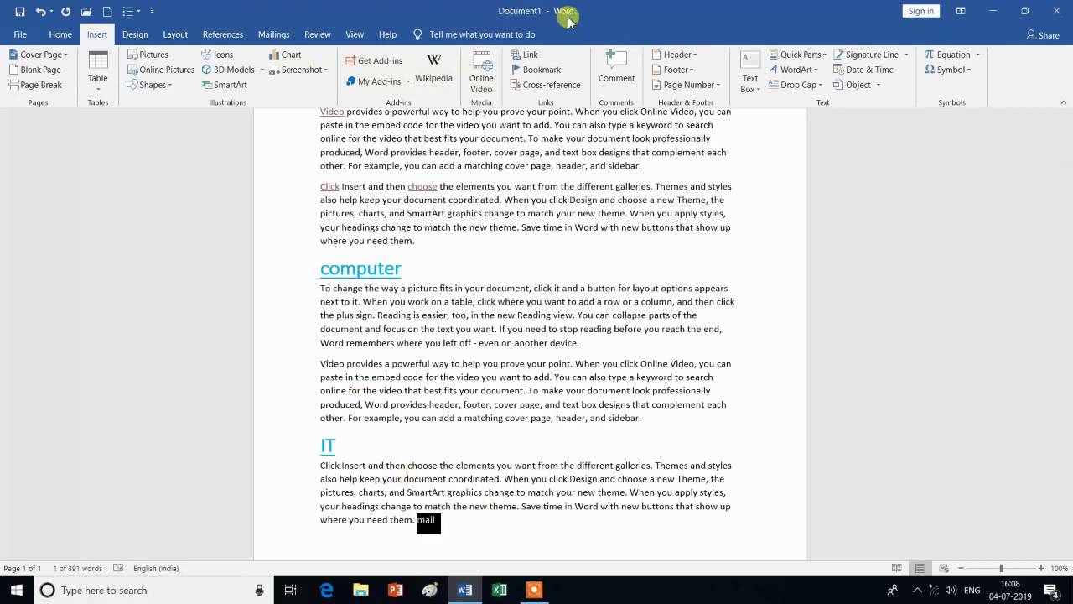
{"action": "left_click", "coordinate": [533, 55]}
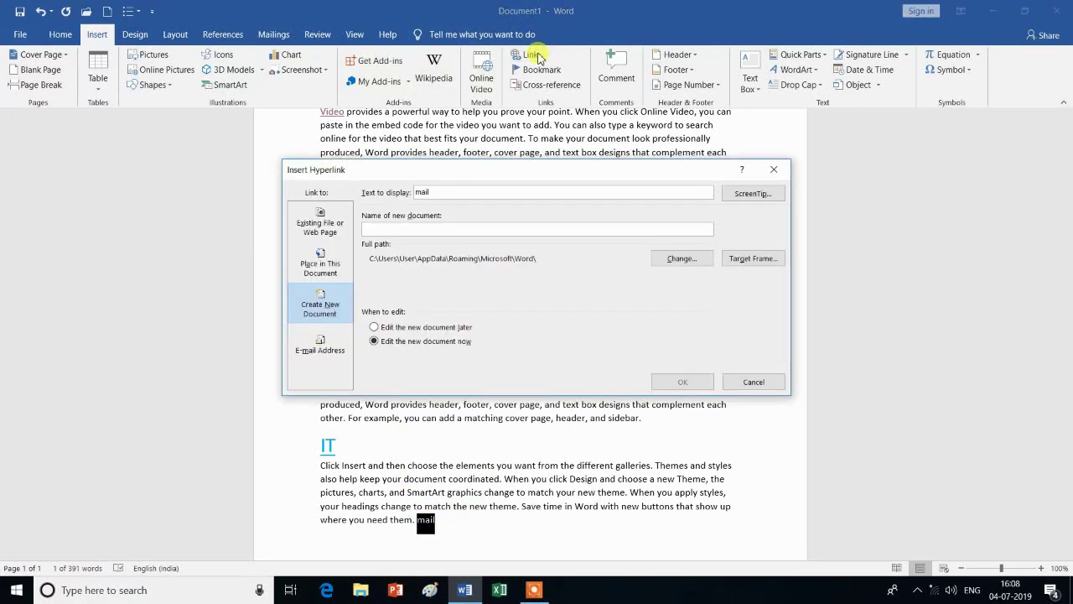
{"action": "left_click", "coordinate": [367, 228]}
{"action": "left_click", "coordinate": [327, 308]}
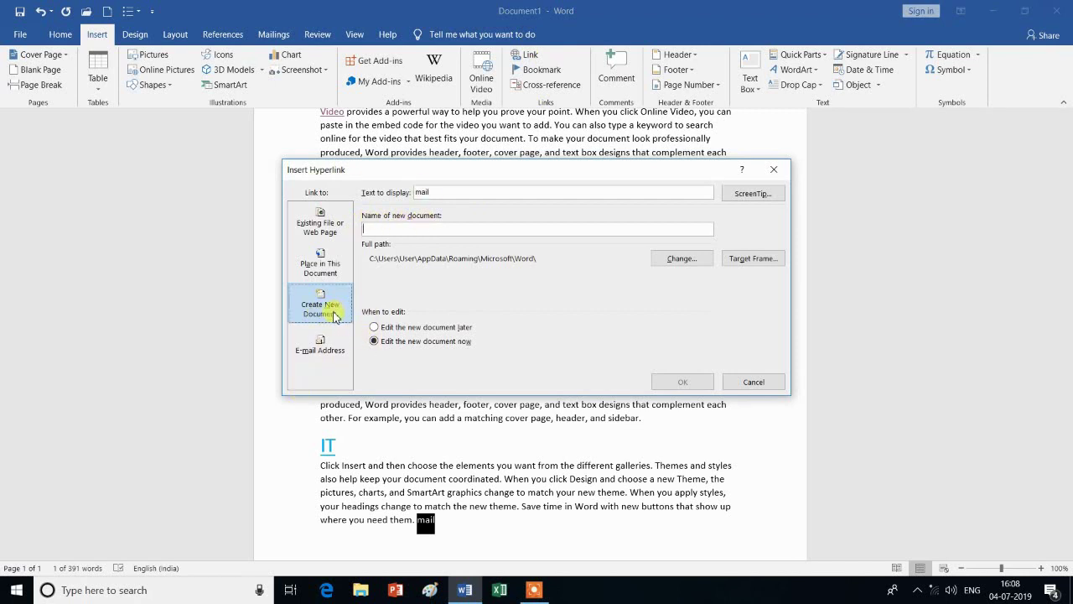
{"action": "left_click", "coordinate": [319, 357]}
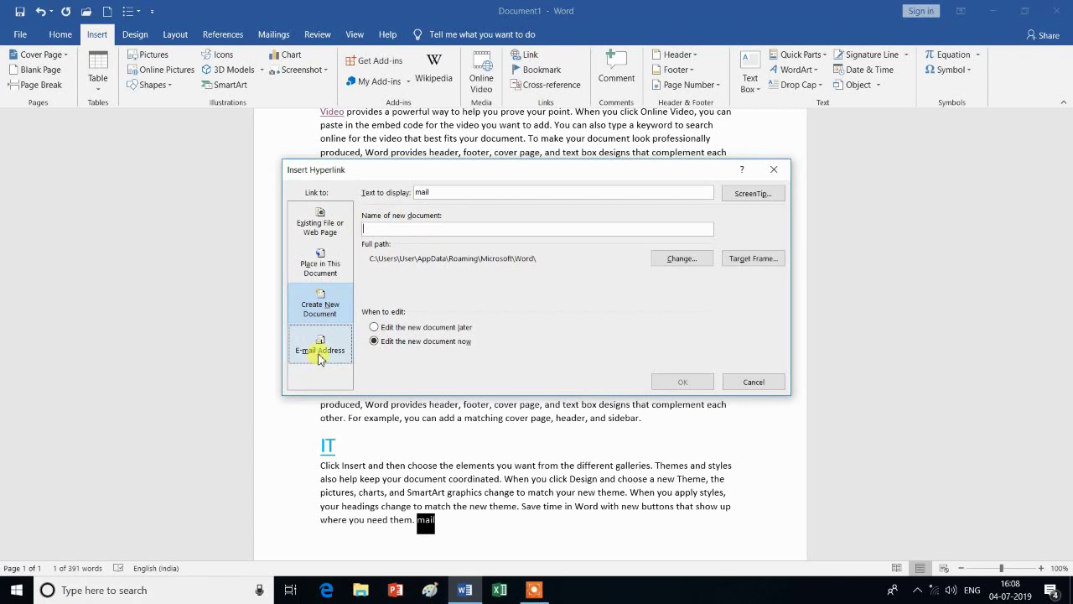
{"action": "left_click", "coordinate": [319, 354]}
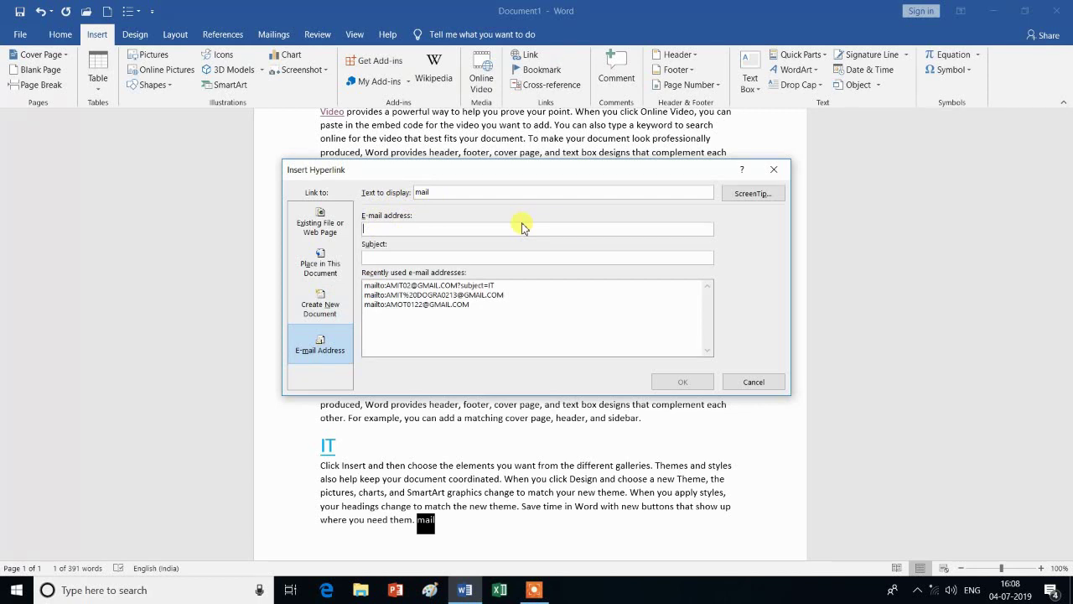
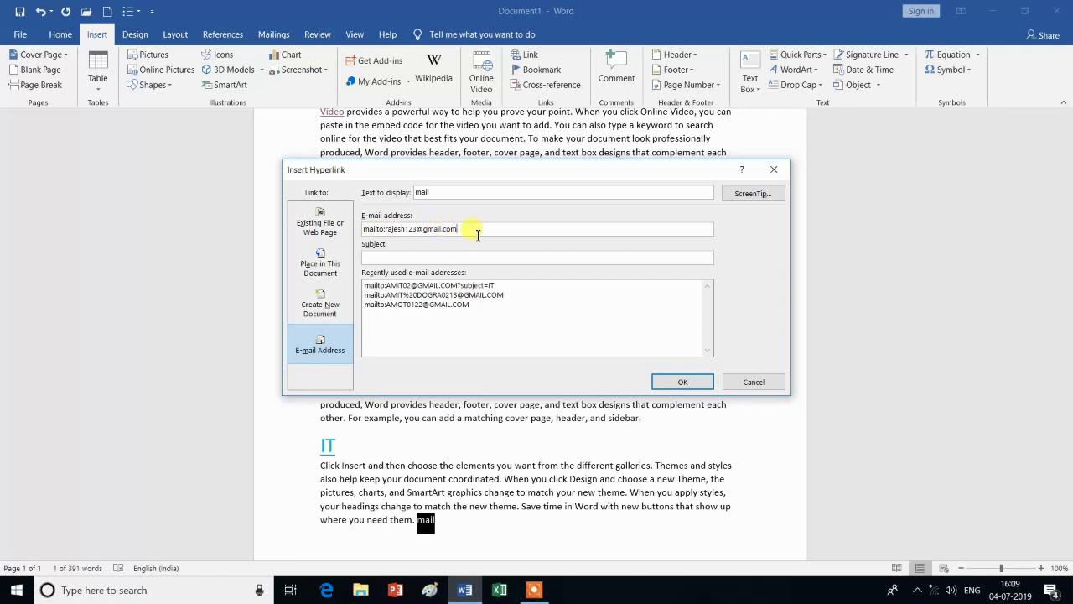
{"action": "left_click", "coordinate": [437, 257]}
{"action": "type", "text": "asda"}
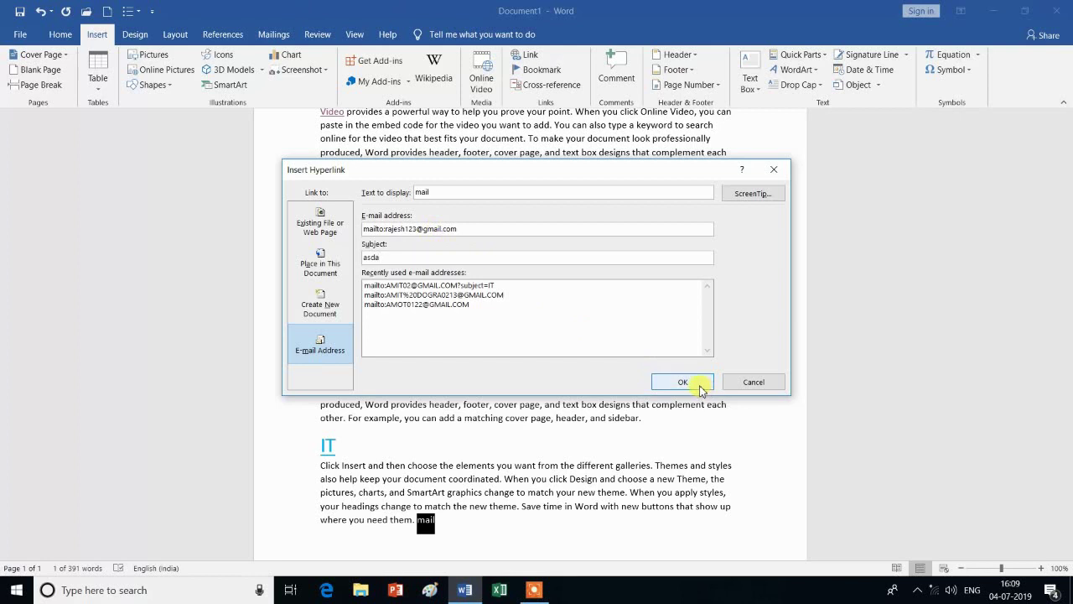
{"action": "left_click", "coordinate": [698, 385]}
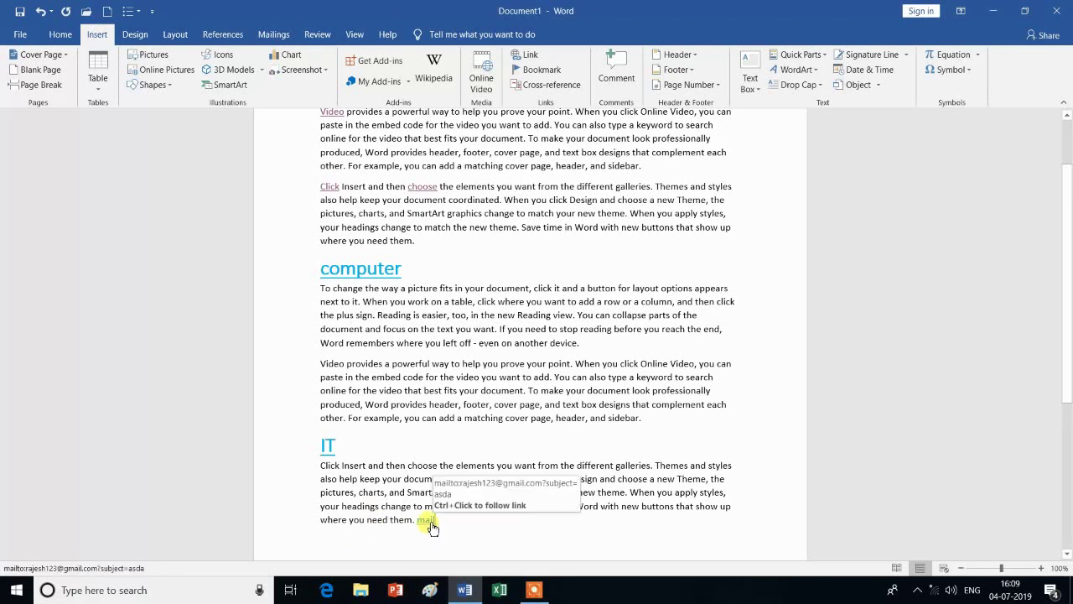
{"action": "left_click", "coordinate": [475, 535]}
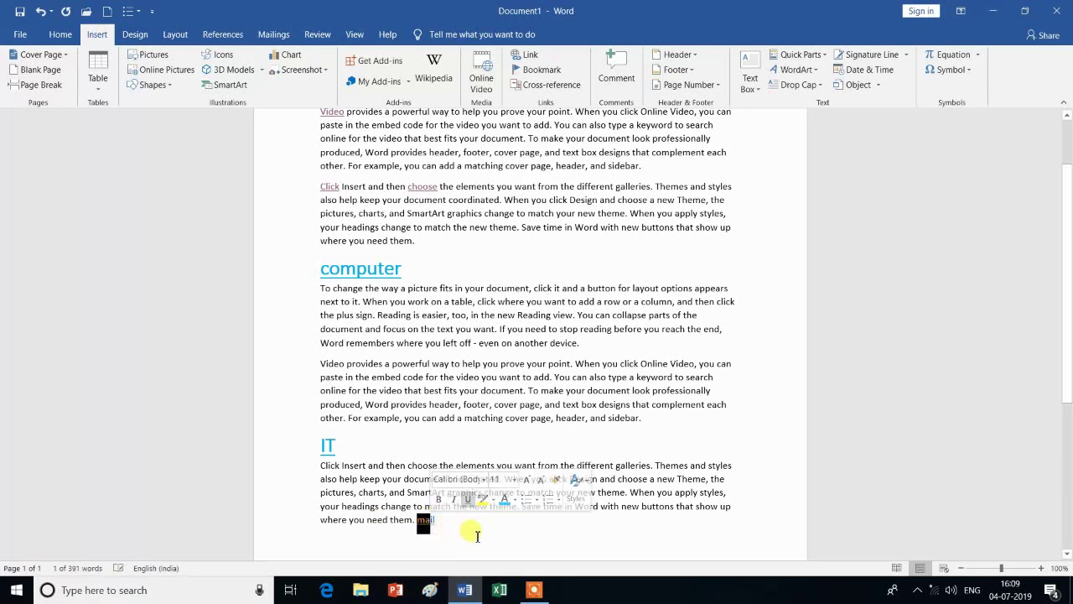
{"action": "left_click", "coordinate": [430, 521], "text": "ctrl"}
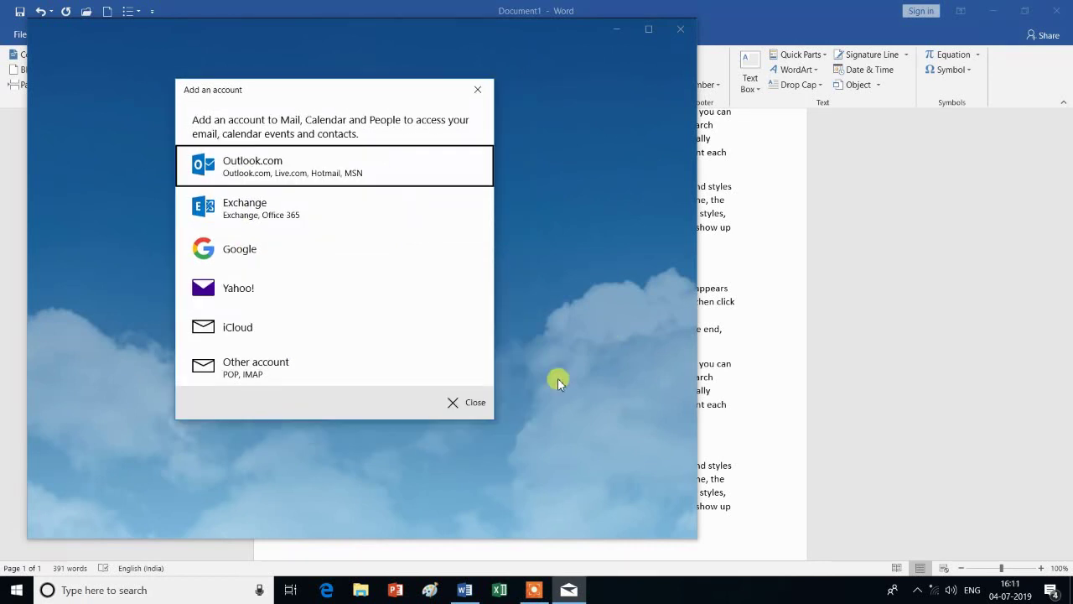
{"action": "left_click", "coordinate": [471, 409]}
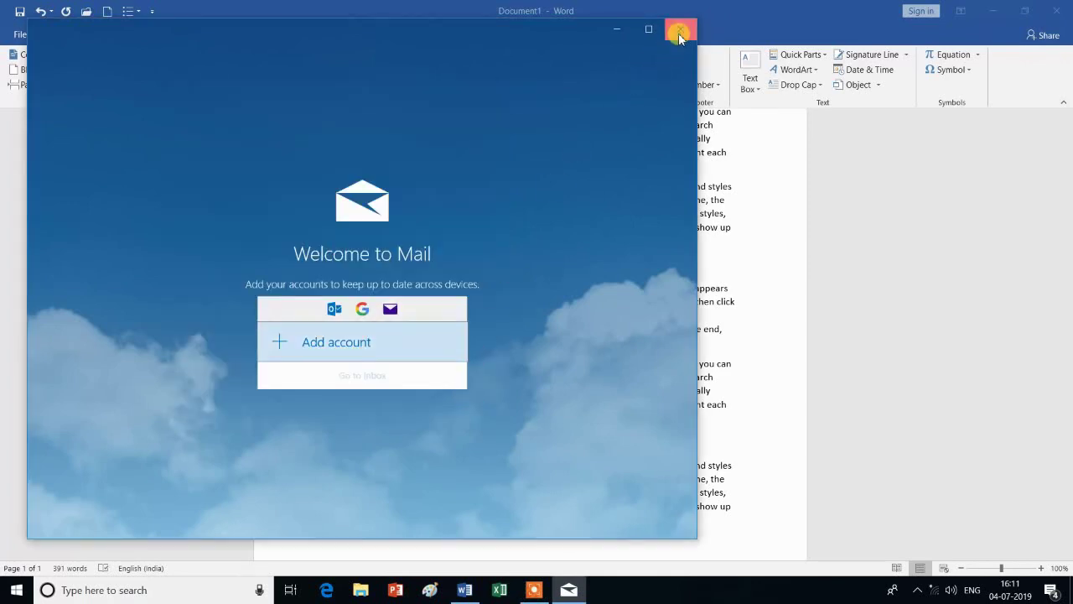
{"action": "left_click", "coordinate": [681, 29]}
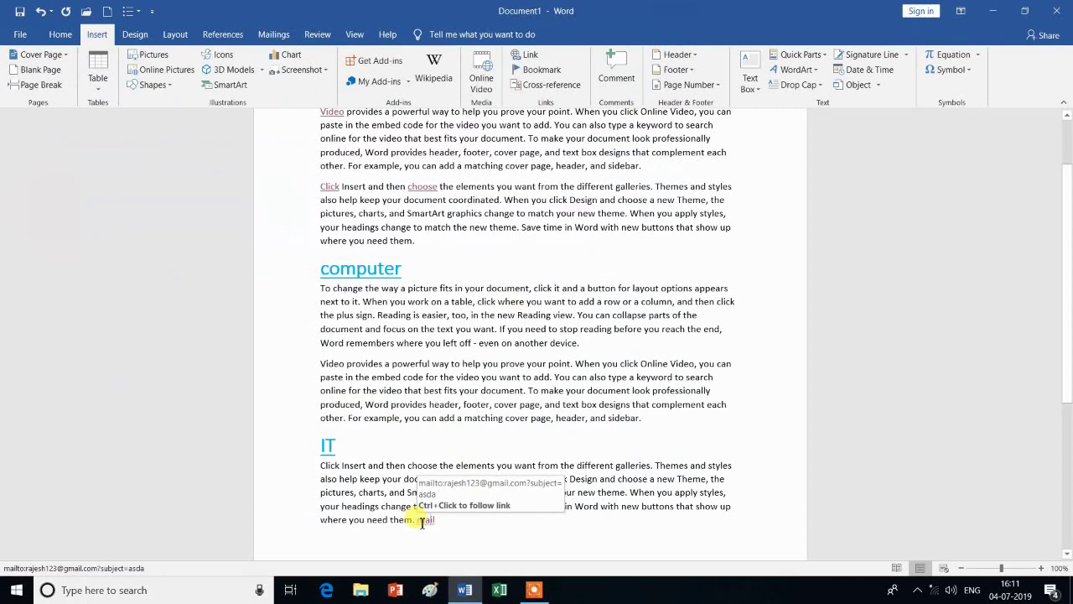
Remove the hyperlinks from the words mail, choose and Click
{"action": "right_click", "coordinate": [422, 519]}
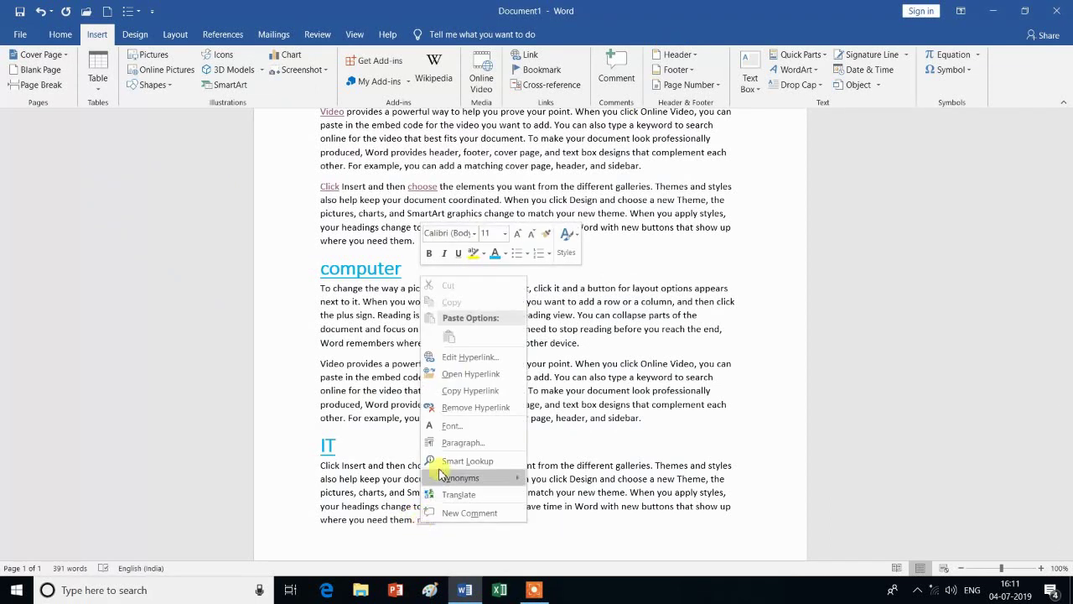
{"action": "left_click", "coordinate": [464, 408]}
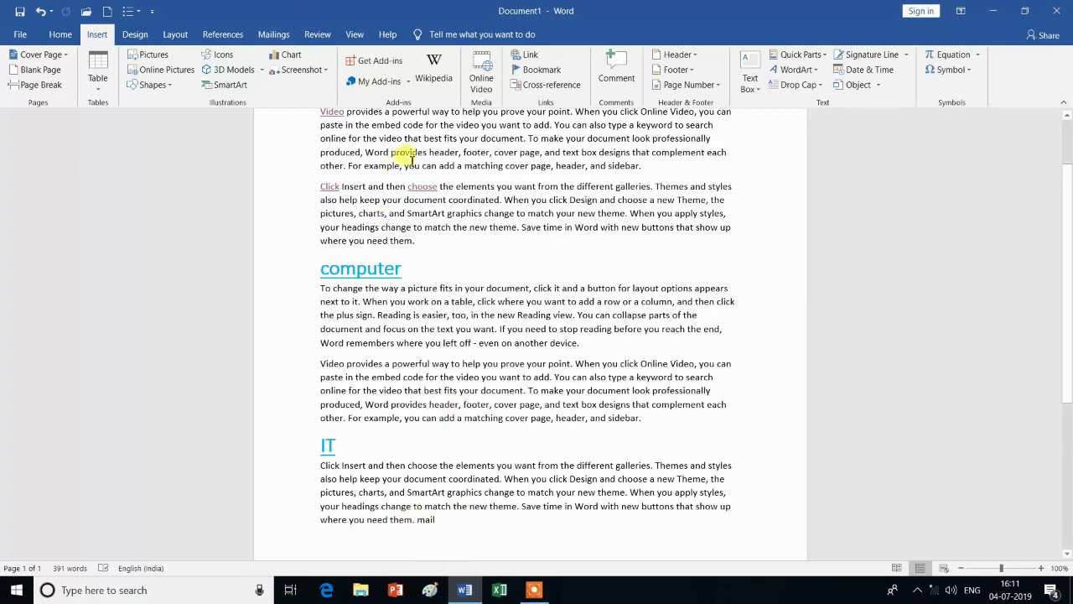
{"action": "right_click", "coordinate": [417, 184]}
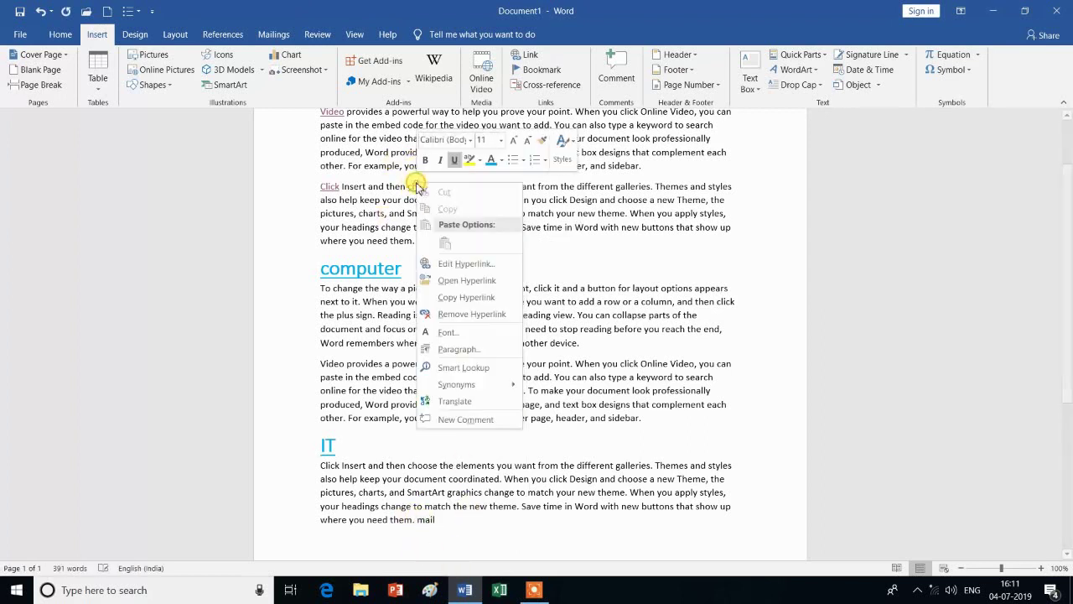
{"action": "left_click", "coordinate": [432, 313]}
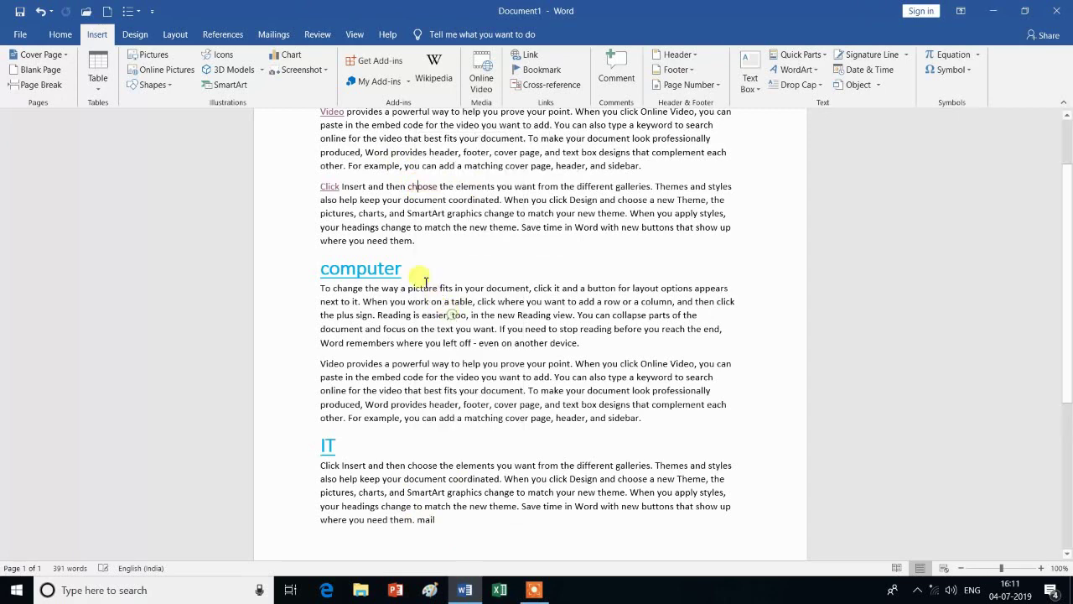
{"action": "right_click", "coordinate": [336, 188]}
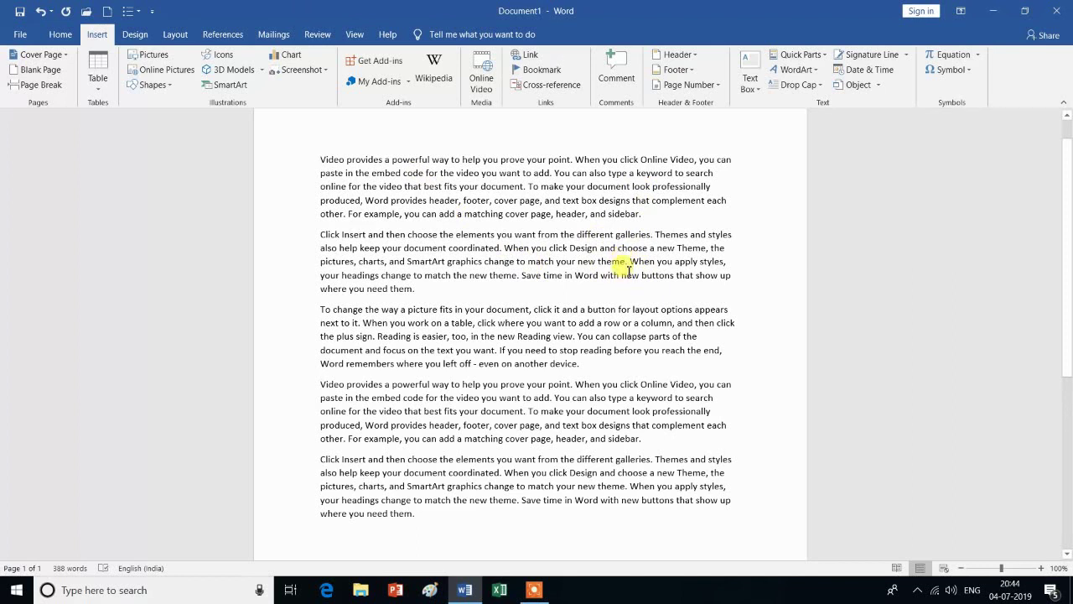
Bookmark the start of 'When' after 'new theme.' under the name 'asd'
{"action": "left_click_drag", "start_coordinate": [629, 266], "coordinate": [675, 267]}
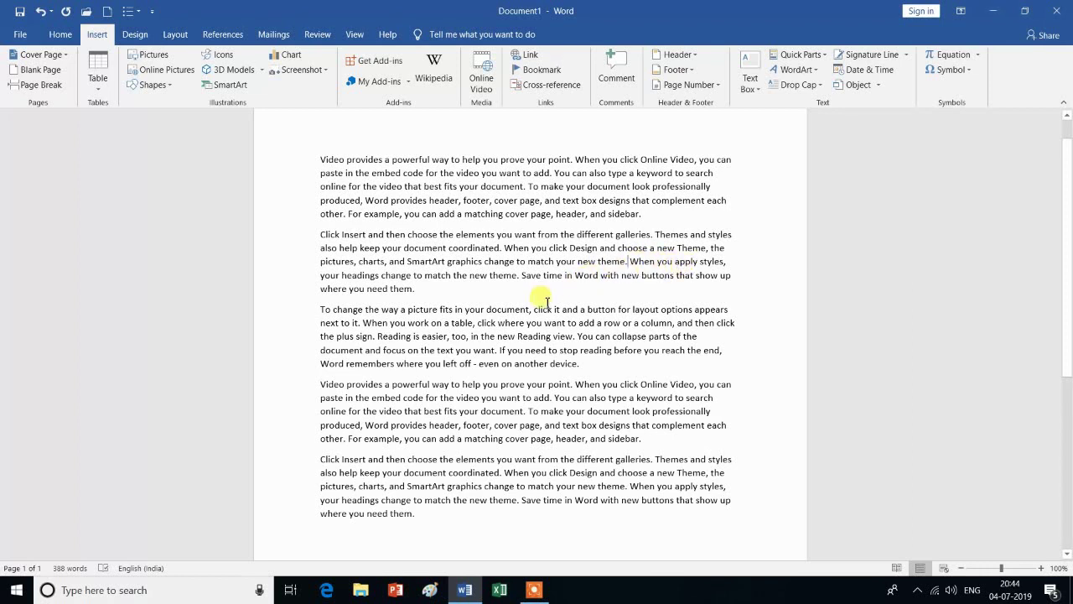
{"action": "left_click", "coordinate": [554, 70]}
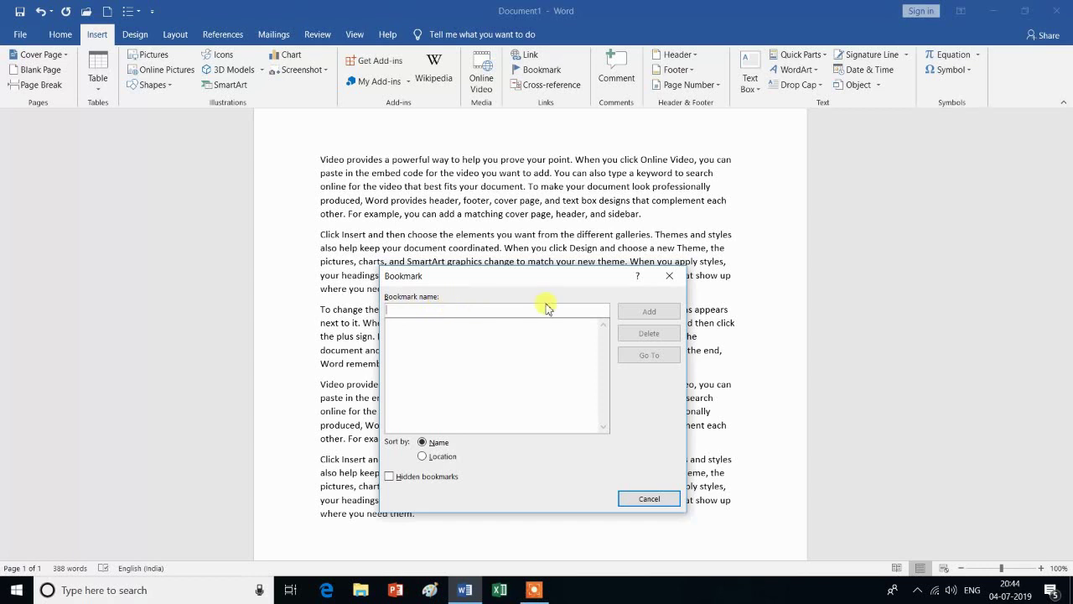
{"action": "type", "text": "asd"}
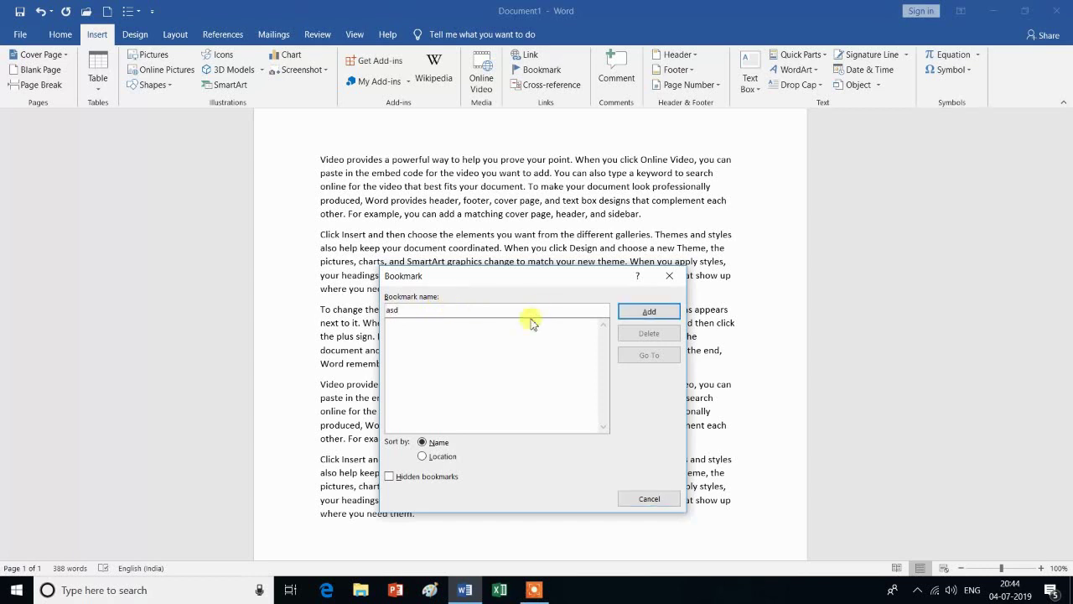
{"action": "left_click", "coordinate": [647, 313]}
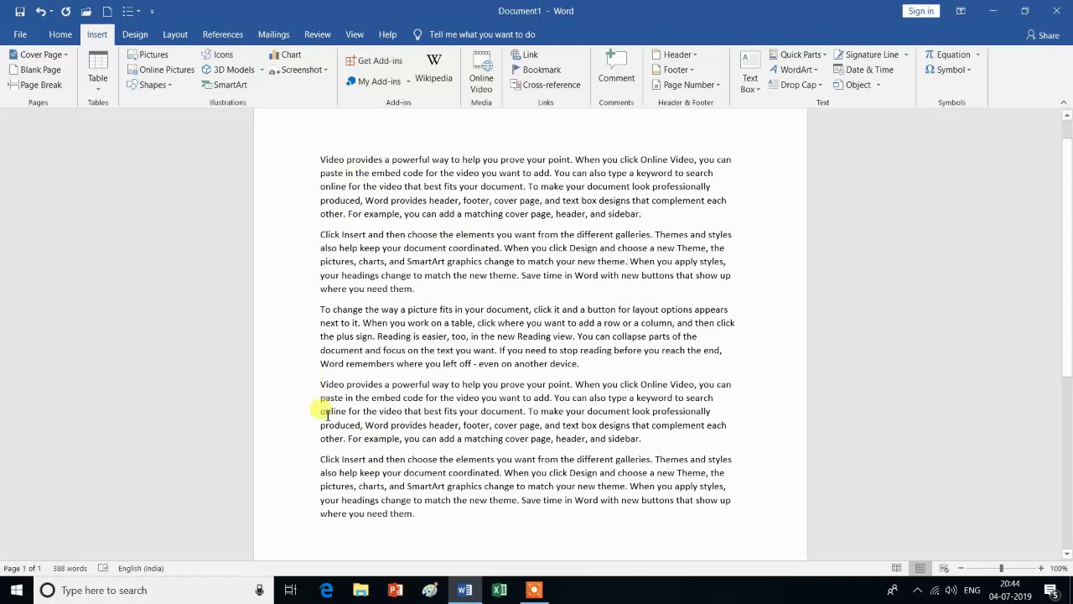
{"action": "left_click", "coordinate": [348, 438]}
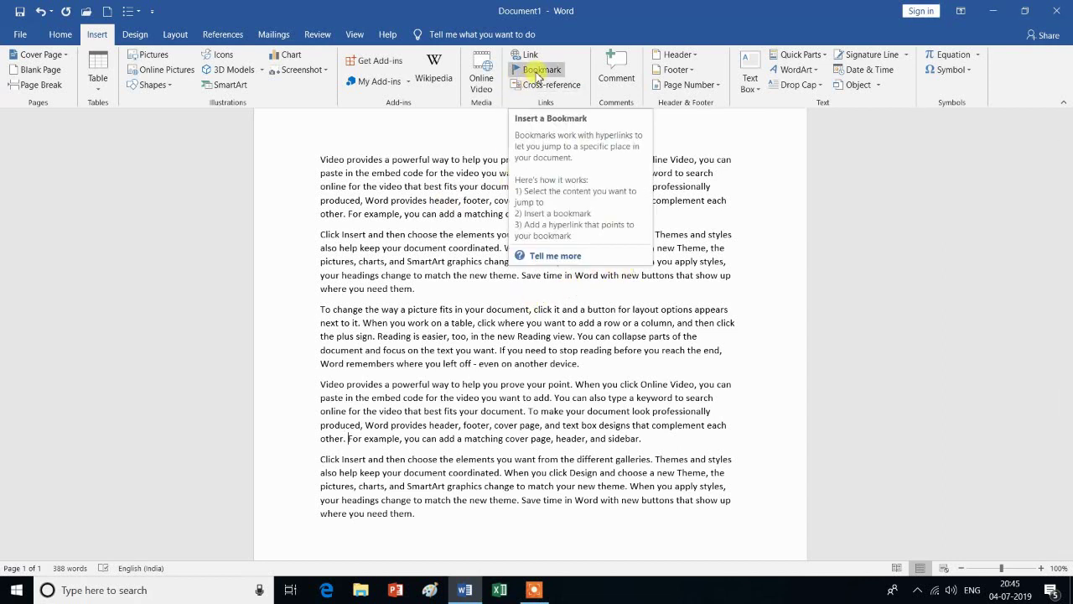
{"action": "left_click", "coordinate": [537, 73]}
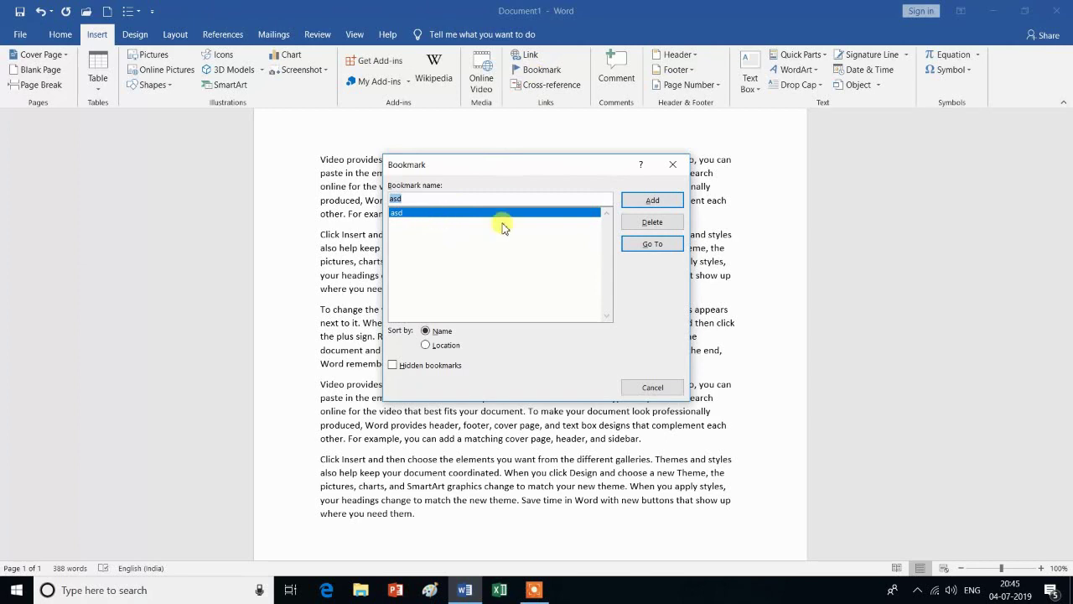
{"action": "left_click", "coordinate": [648, 248]}
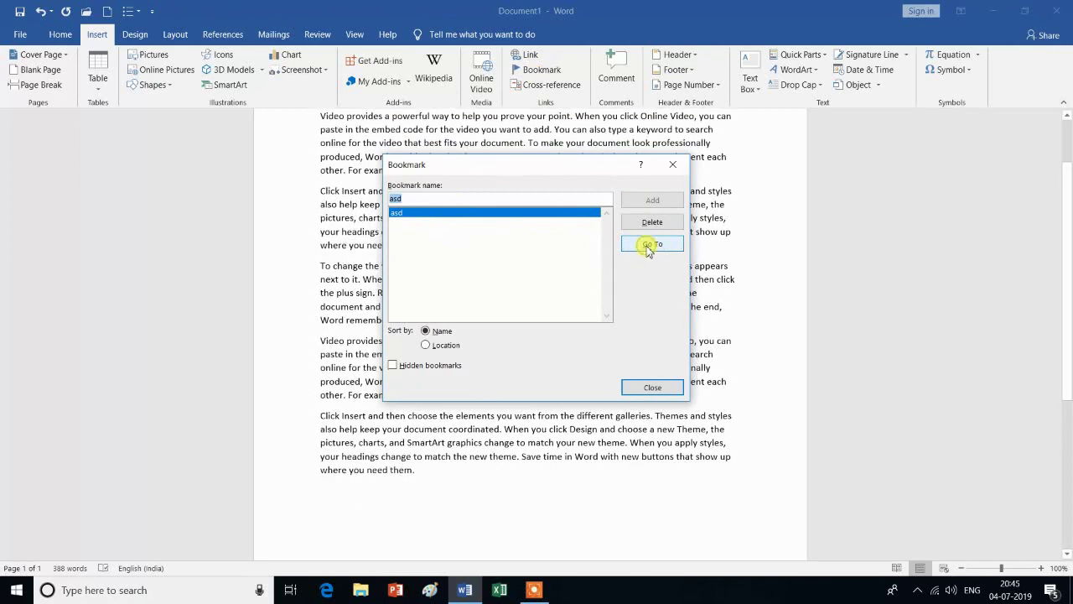
{"action": "left_click", "coordinate": [652, 388]}
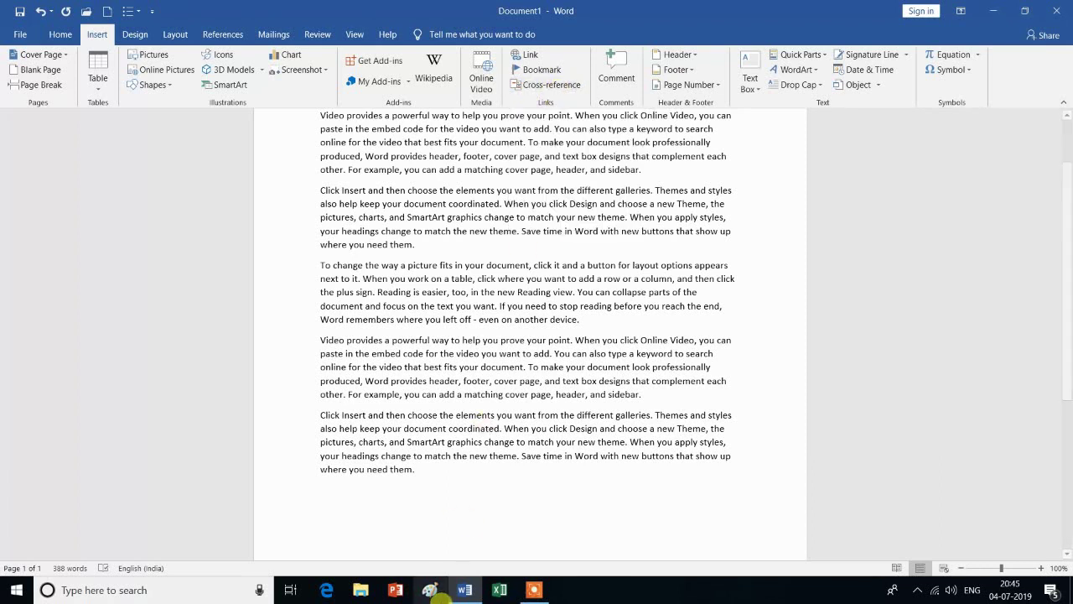
Insert water-lily-1585178_1920 from F:\Images on a new line below the last paragraph
{"action": "left_click", "coordinate": [437, 481]}
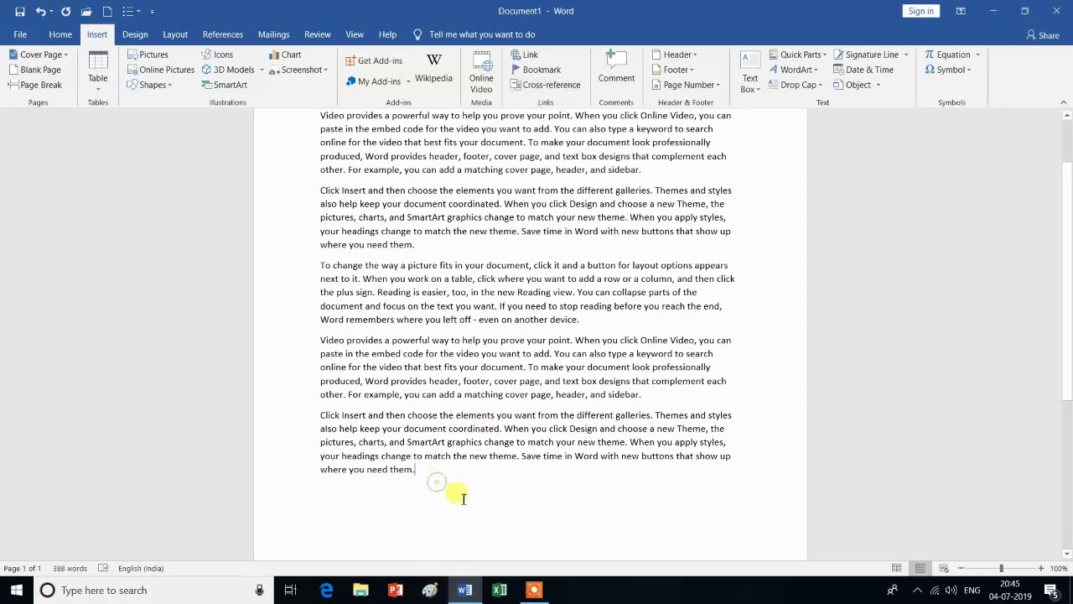
{"action": "key", "text": "Return"}
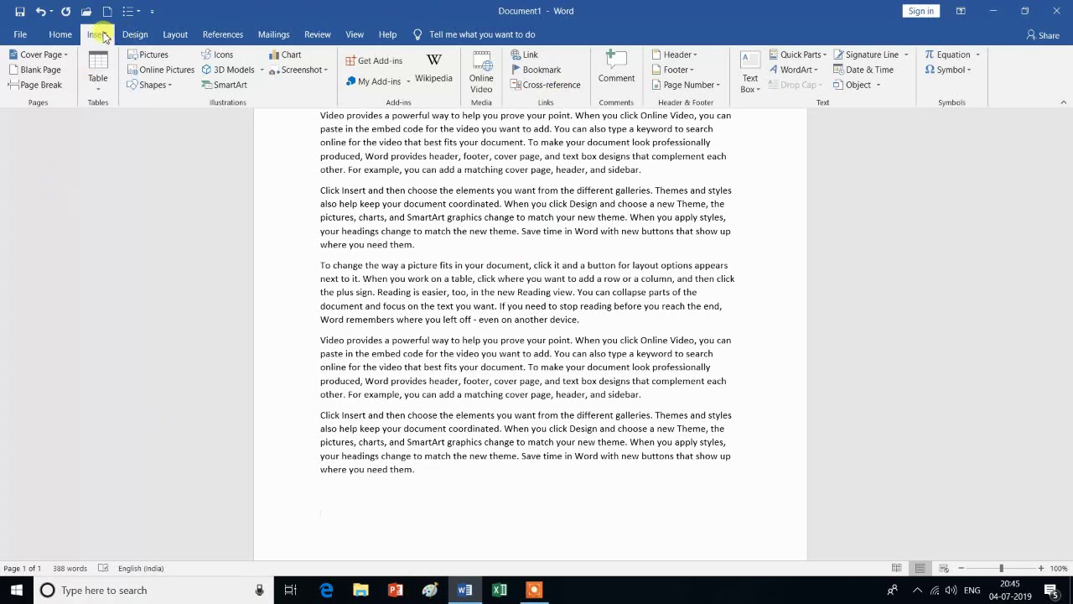
{"action": "left_click", "coordinate": [154, 57]}
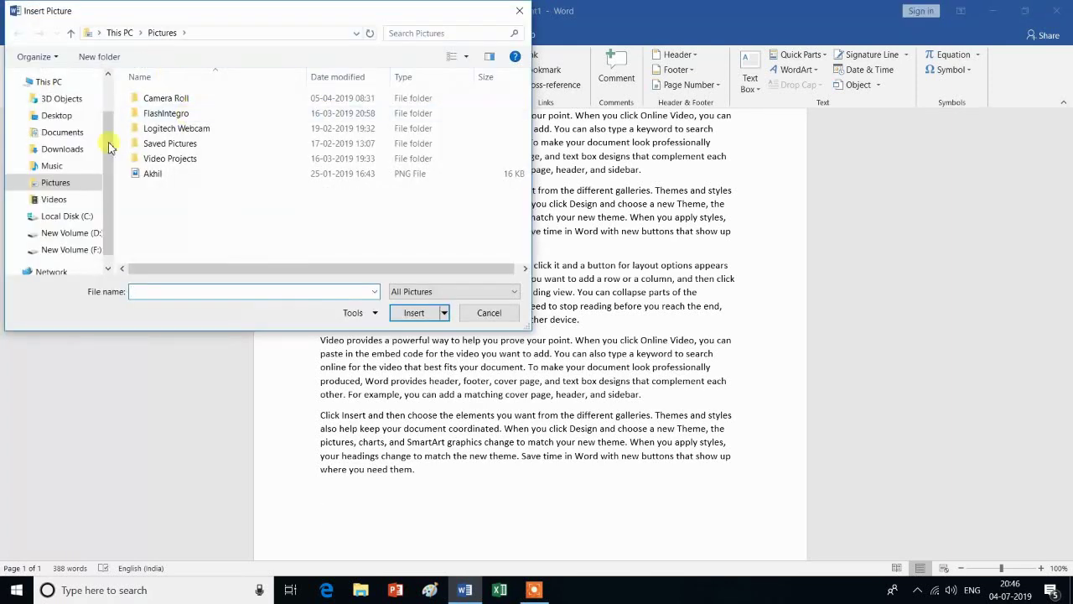
{"action": "left_click", "coordinate": [95, 250]}
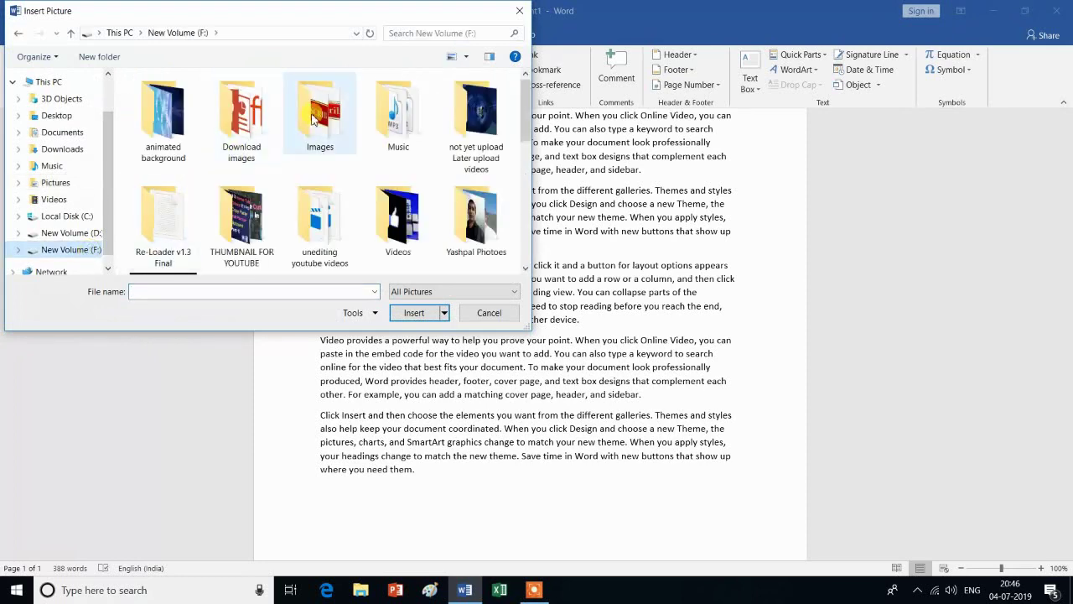
{"action": "double_click", "coordinate": [312, 119]}
{"action": "left_click", "coordinate": [488, 230]}
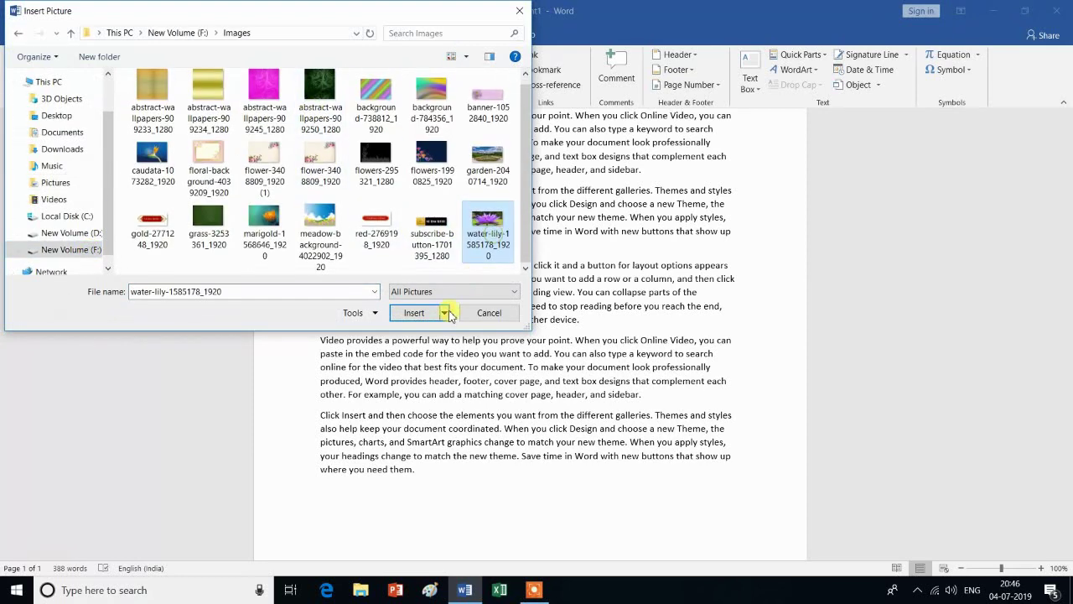
{"action": "left_click", "coordinate": [427, 315]}
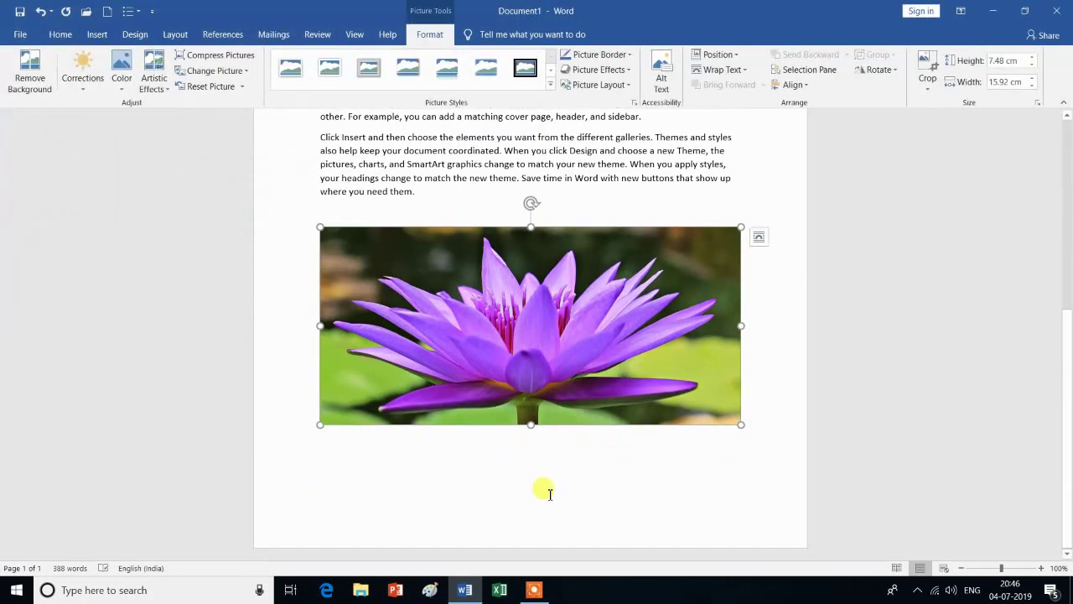
{"action": "left_click", "coordinate": [539, 472]}
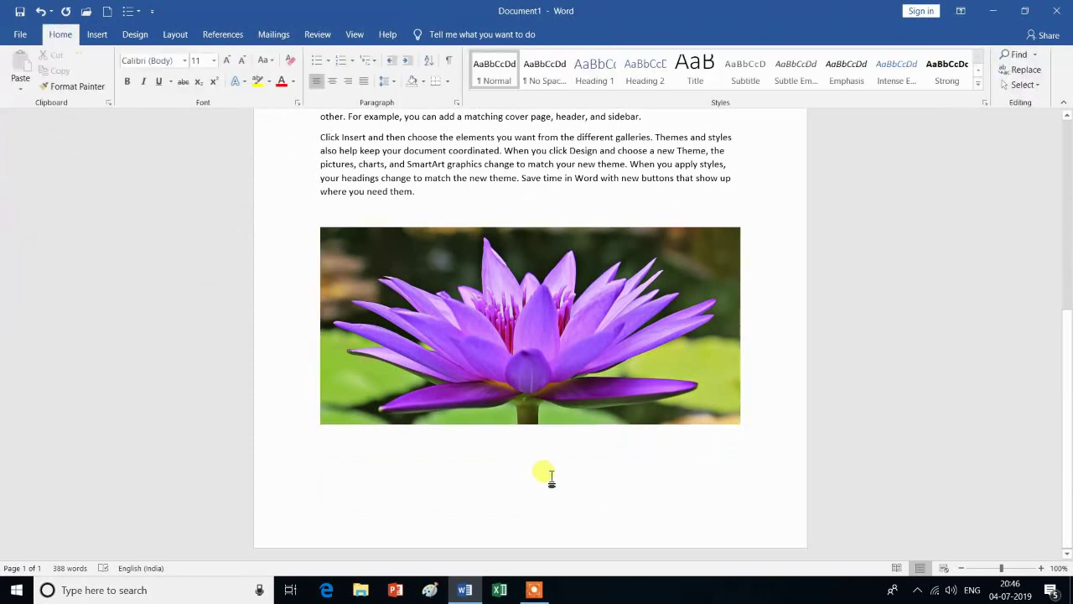
Start a new page and insert the marigold-1568646_1920 picture on it
{"action": "key", "text": "ctrl+Return"}
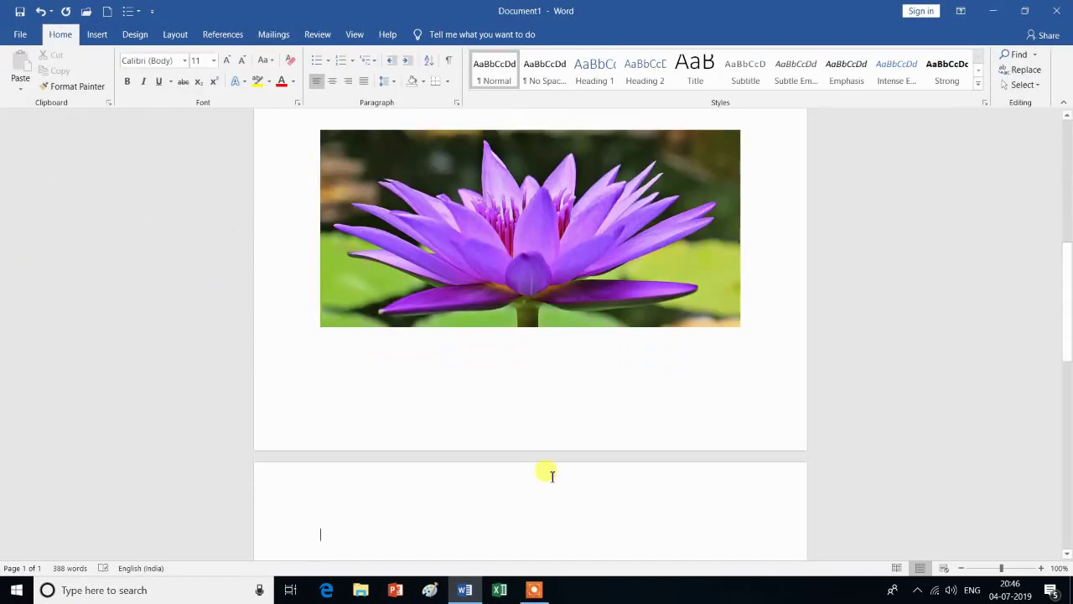
{"action": "left_click", "coordinate": [97, 35]}
{"action": "left_click", "coordinate": [149, 55]}
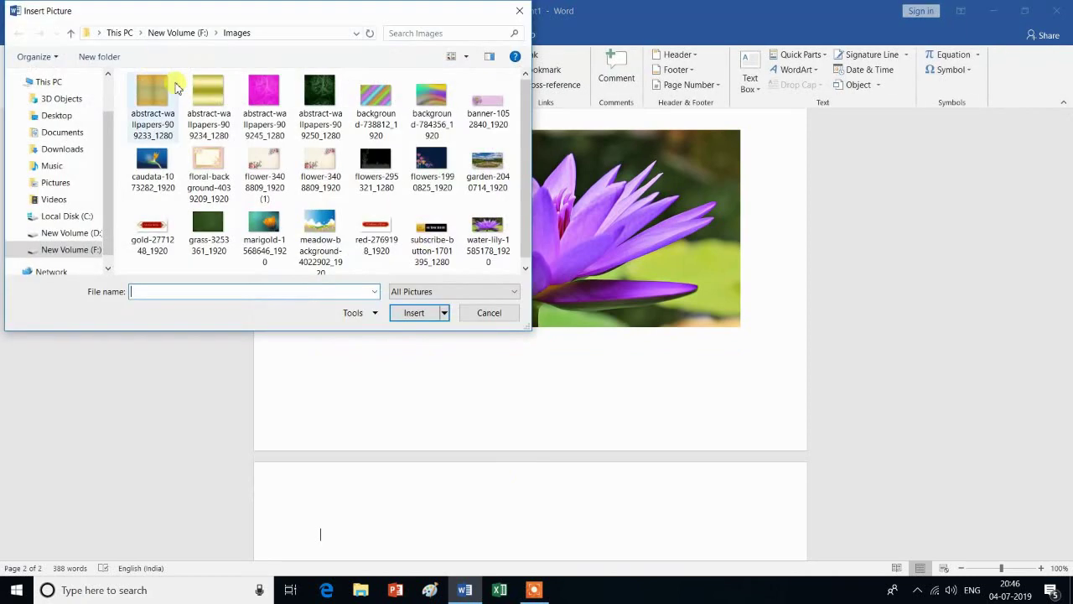
{"action": "left_click", "coordinate": [269, 224]}
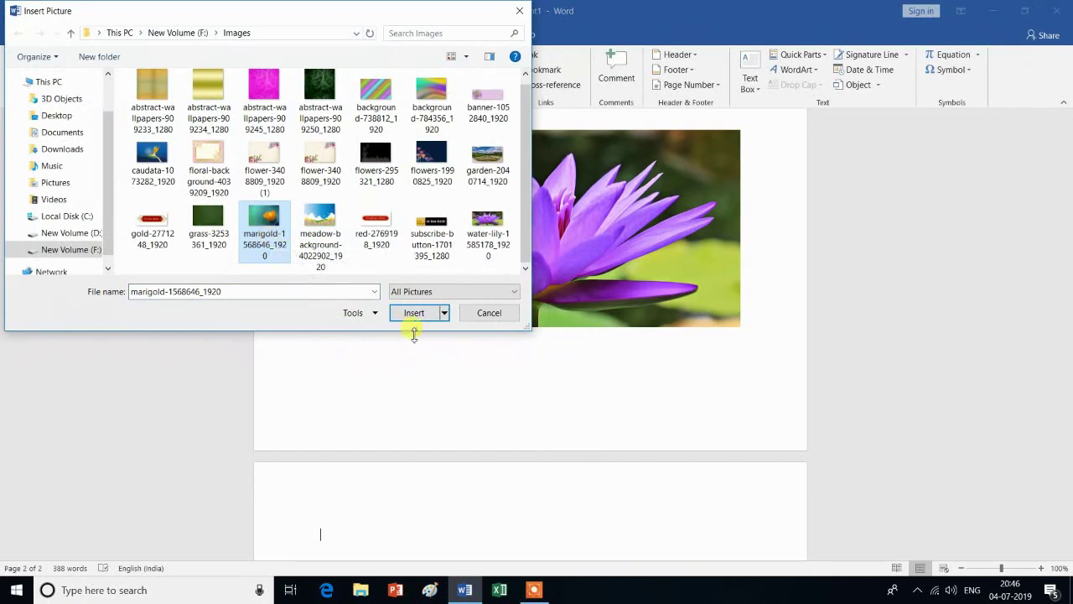
{"action": "left_click", "coordinate": [419, 312]}
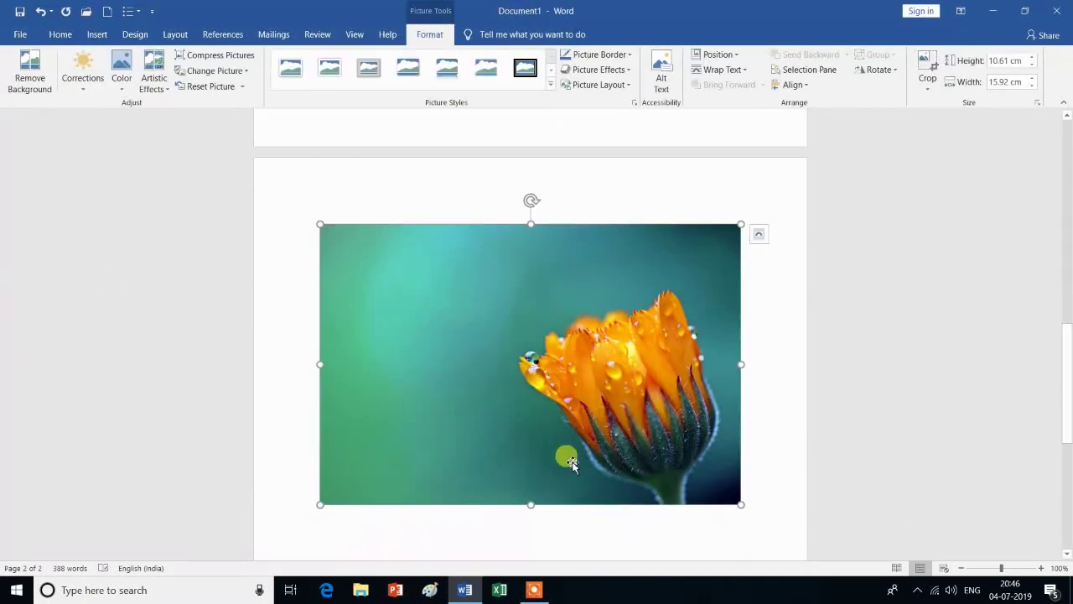
{"action": "scroll", "coordinate": [570, 534], "scroll_direction": "down", "scroll_amount": 3}
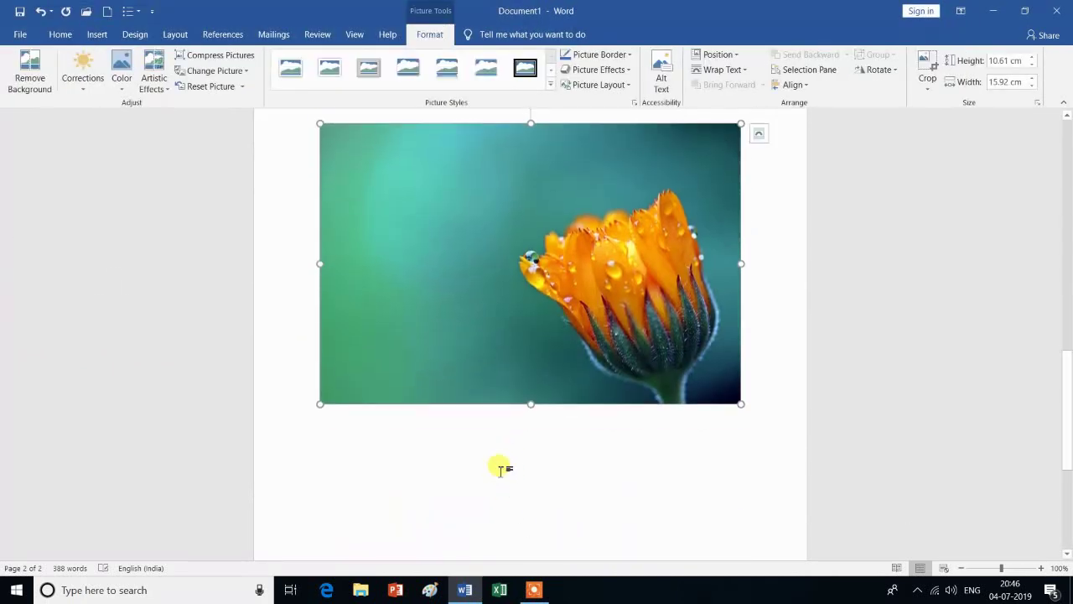
{"action": "left_click", "coordinate": [499, 470]}
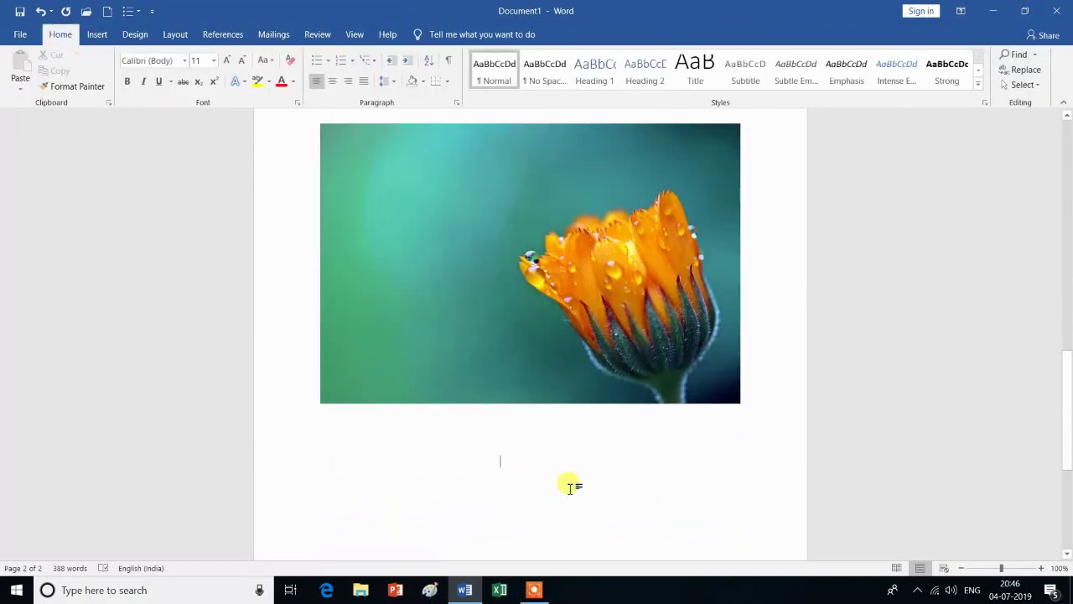
Insert the flowers-1990825_1920 picture below the marigold
{"action": "left_click", "coordinate": [100, 36]}
{"action": "left_click", "coordinate": [150, 55]}
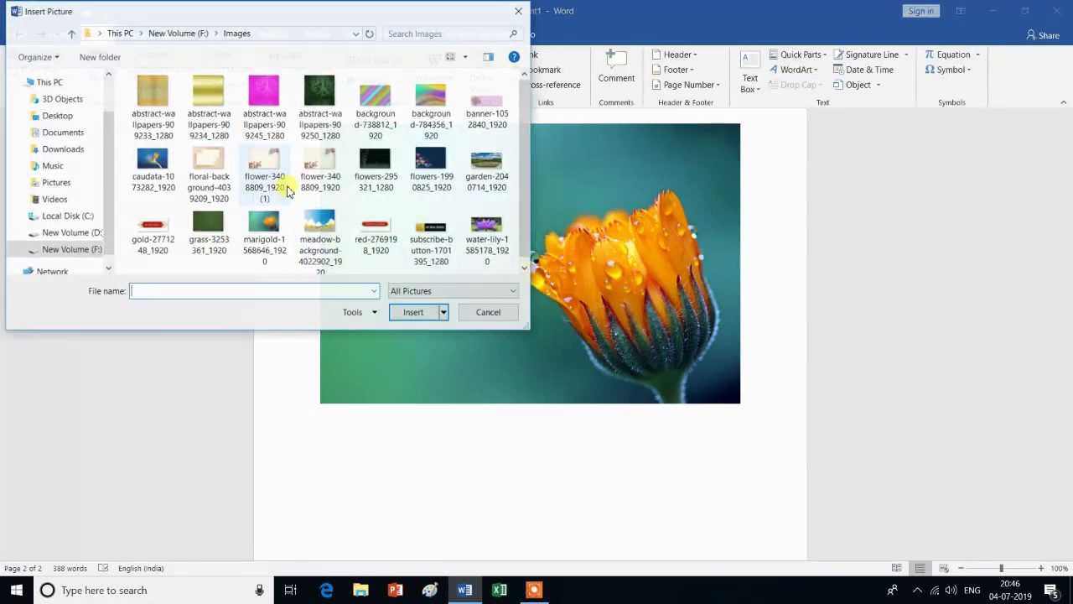
{"action": "left_click", "coordinate": [435, 180]}
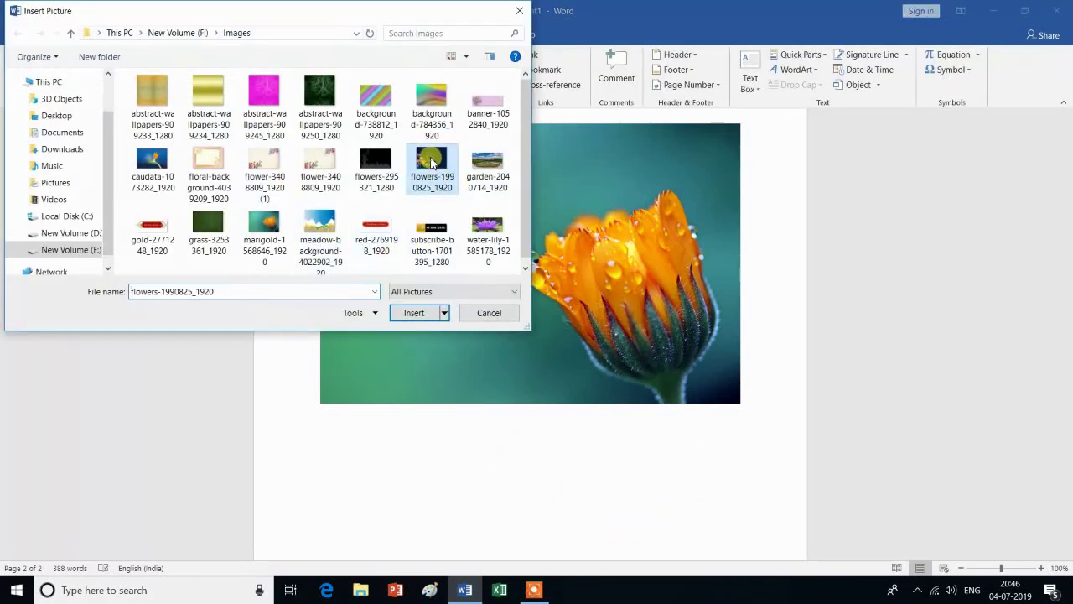
{"action": "left_click", "coordinate": [419, 312]}
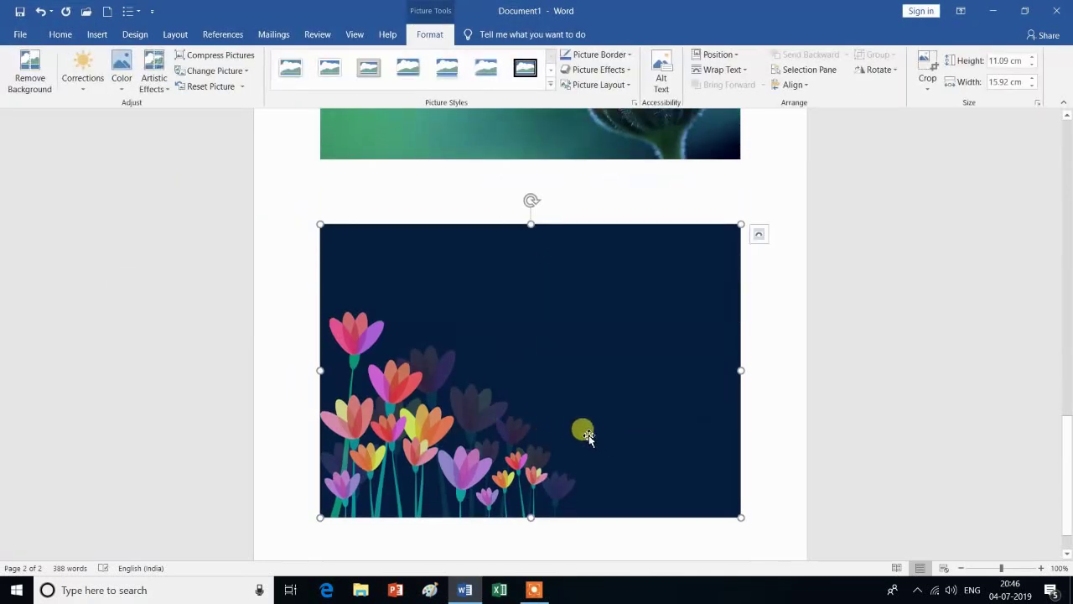
Caption the water-lily picture '1p1' with the Figure label excluded
{"action": "scroll", "coordinate": [528, 399], "scroll_direction": "down", "scroll_amount": 1}
{"action": "scroll", "coordinate": [528, 398], "scroll_direction": "up", "scroll_amount": 3}
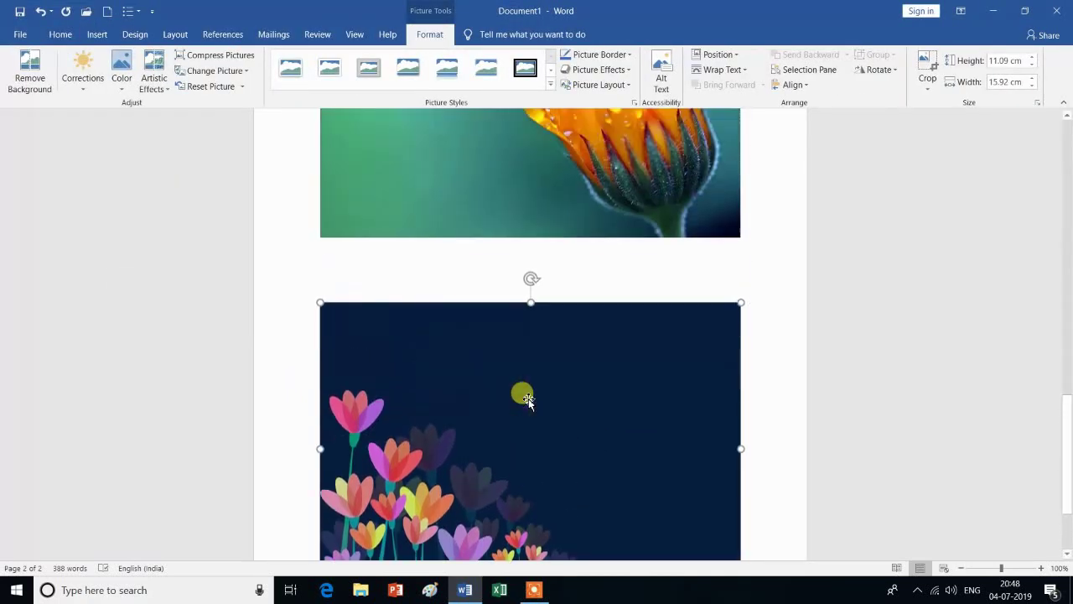
{"action": "scroll", "coordinate": [527, 398], "scroll_direction": "up", "scroll_amount": 4}
{"action": "scroll", "coordinate": [527, 398], "scroll_direction": "up", "scroll_amount": 3}
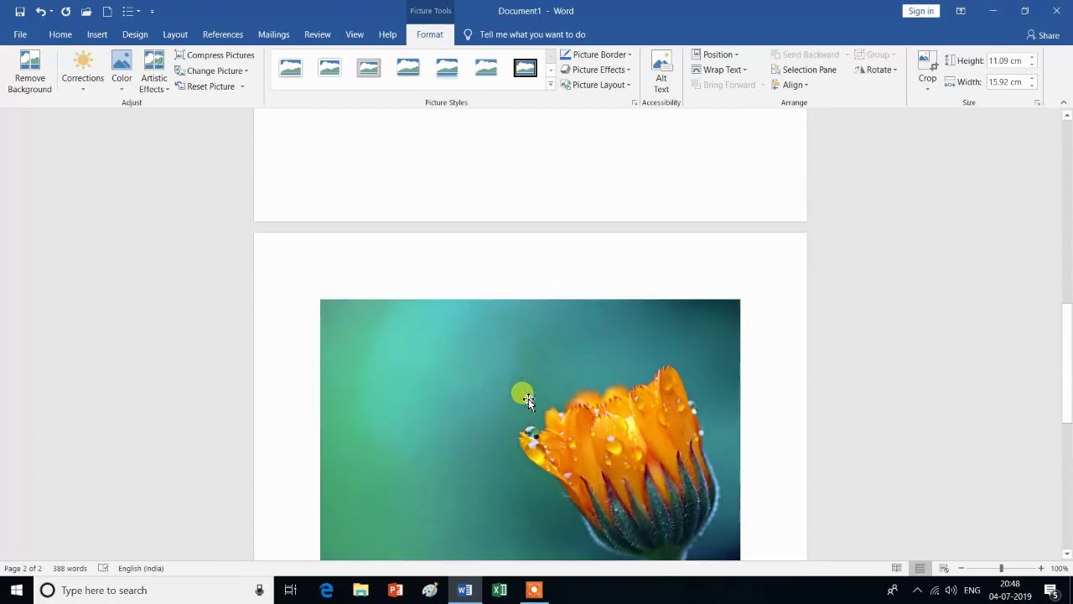
{"action": "scroll", "coordinate": [527, 399], "scroll_direction": "up", "scroll_amount": 3}
{"action": "scroll", "coordinate": [529, 399], "scroll_direction": "up", "scroll_amount": 1}
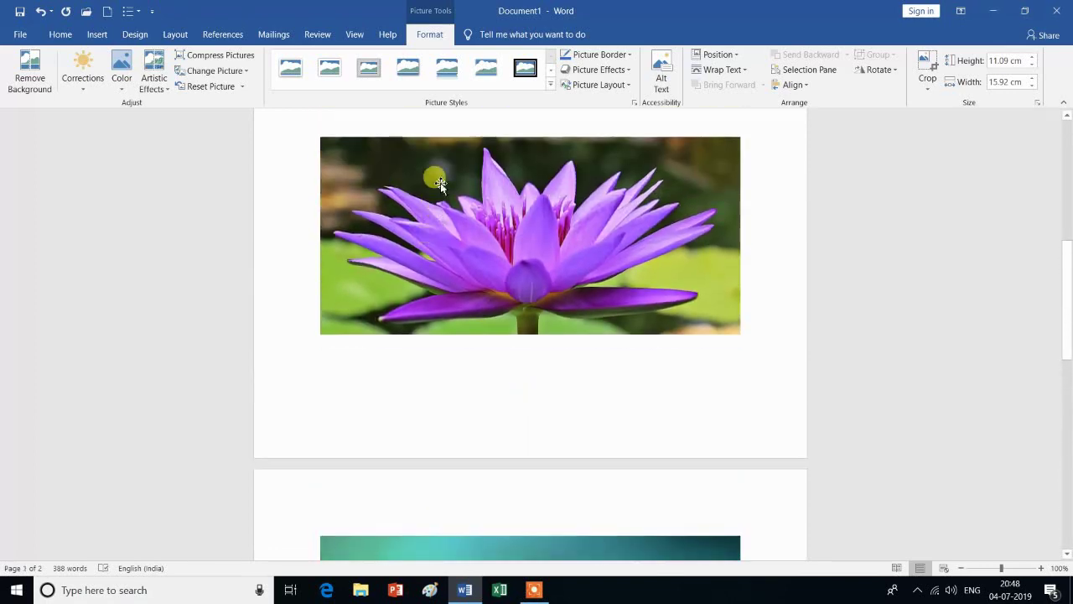
{"action": "right_click", "coordinate": [440, 184]}
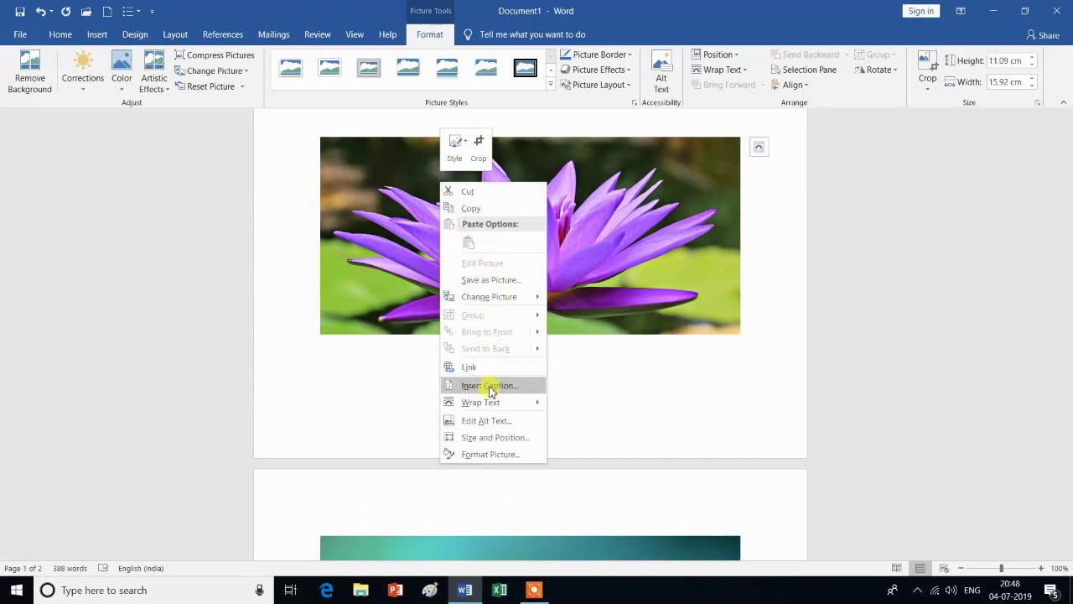
{"action": "left_click", "coordinate": [492, 387]}
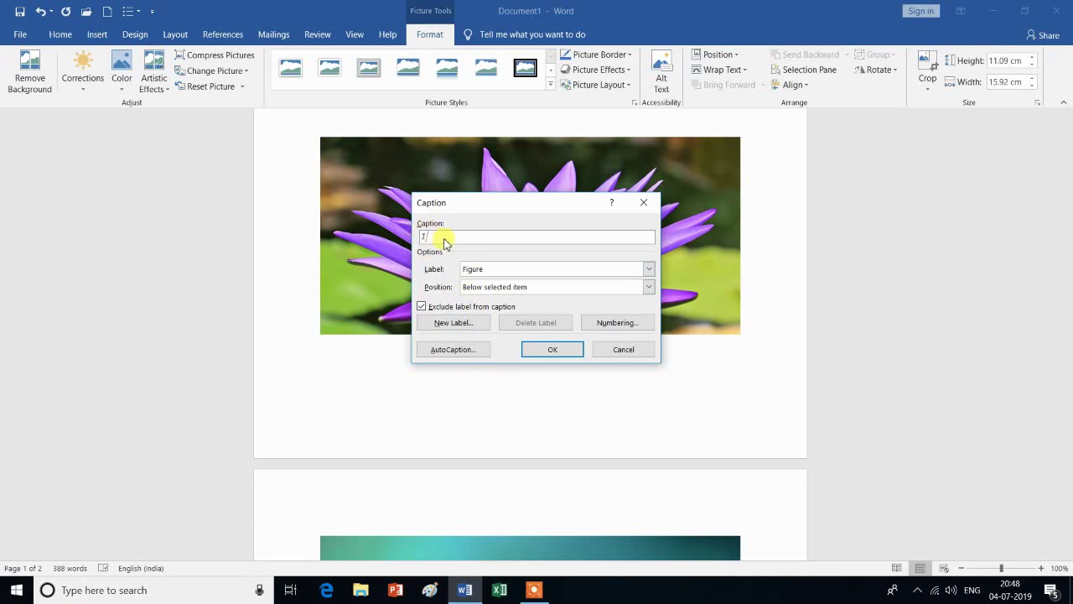
{"action": "type", "text": "p1"}
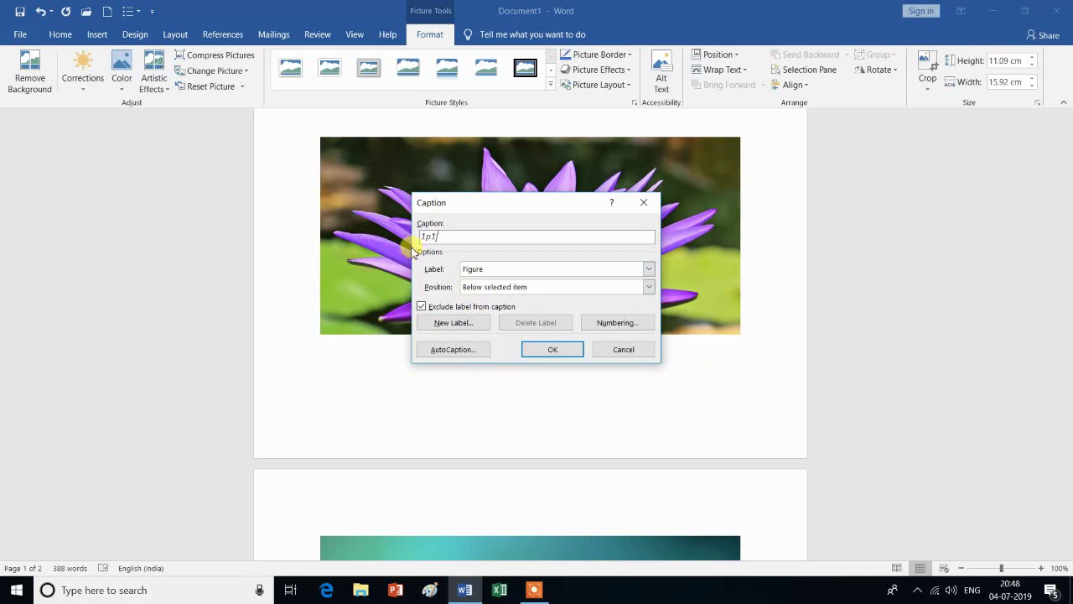
{"action": "left_click", "coordinate": [542, 353]}
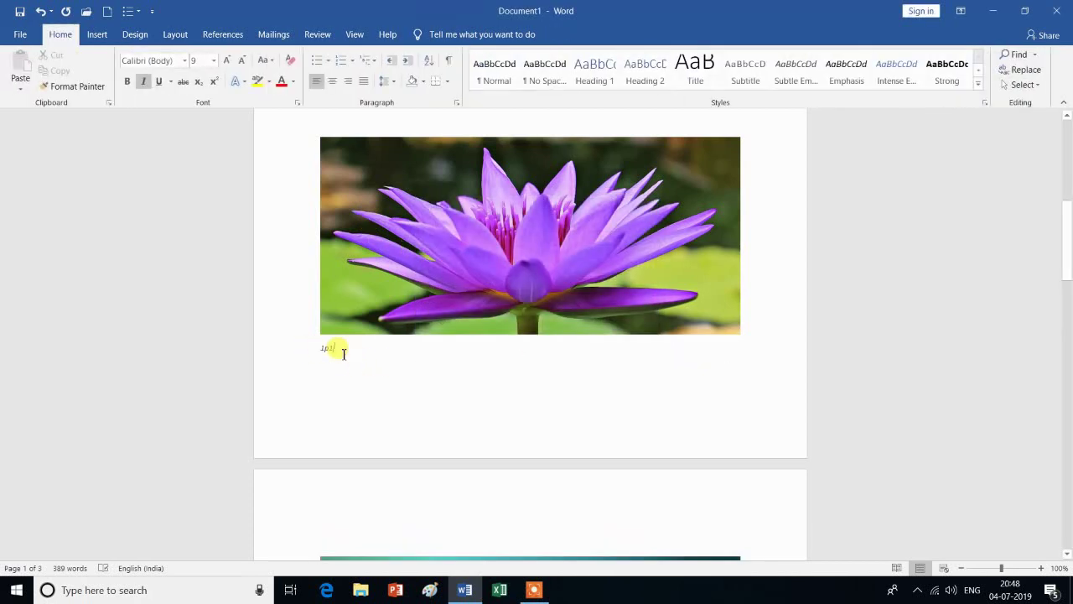
{"action": "scroll", "coordinate": [403, 378], "scroll_direction": "down", "scroll_amount": 3}
{"action": "scroll", "coordinate": [403, 380], "scroll_direction": "down", "scroll_amount": 2}
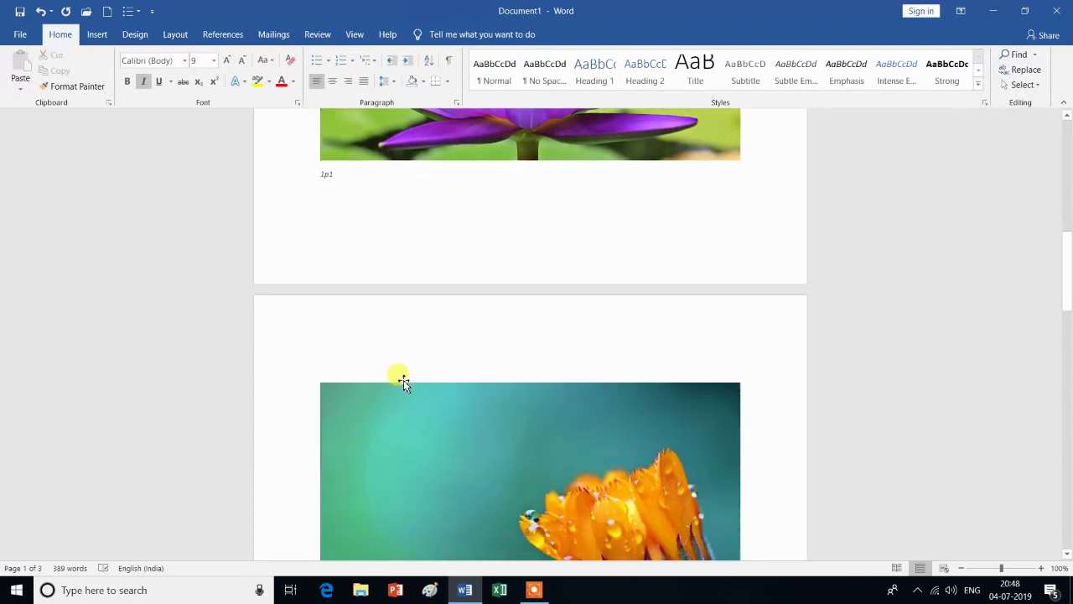
{"action": "scroll", "coordinate": [429, 396], "scroll_direction": "down", "scroll_amount": 3}
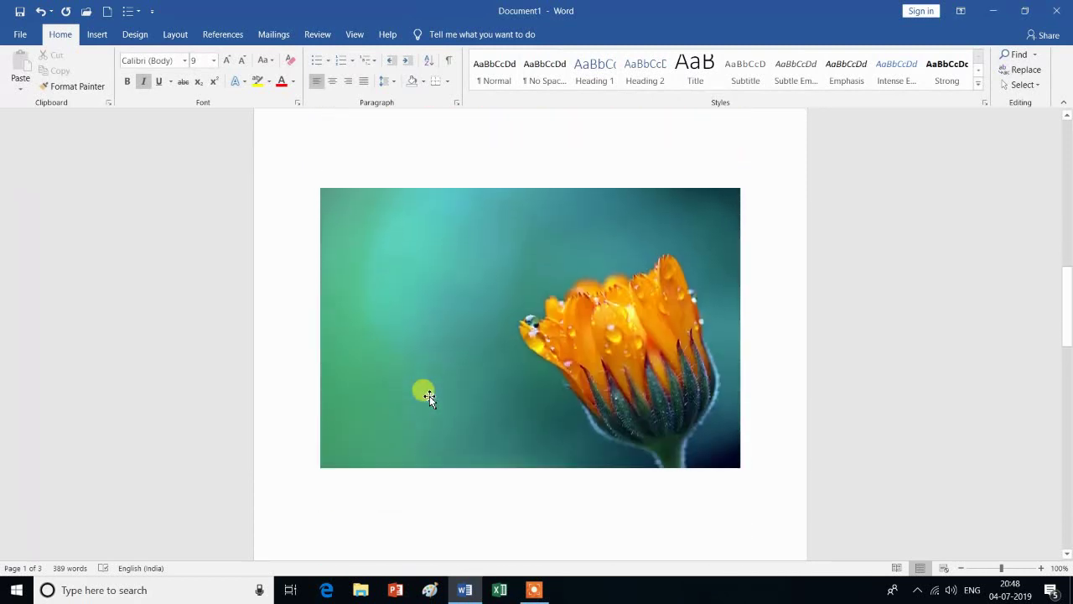
Caption the marigold picture '2p2'
{"action": "right_click", "coordinate": [438, 308]}
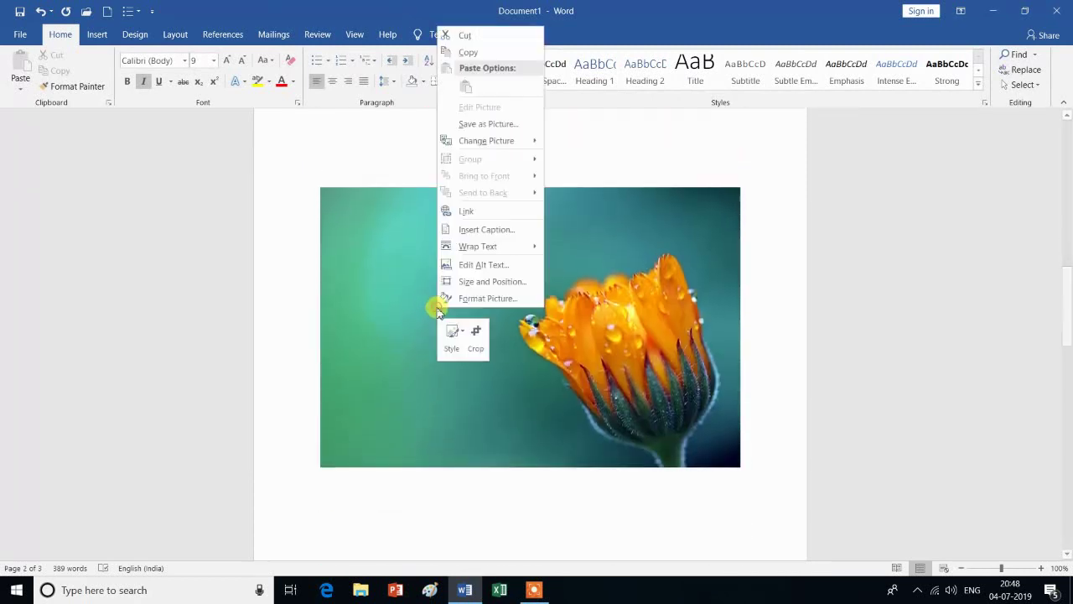
{"action": "left_click", "coordinate": [492, 235]}
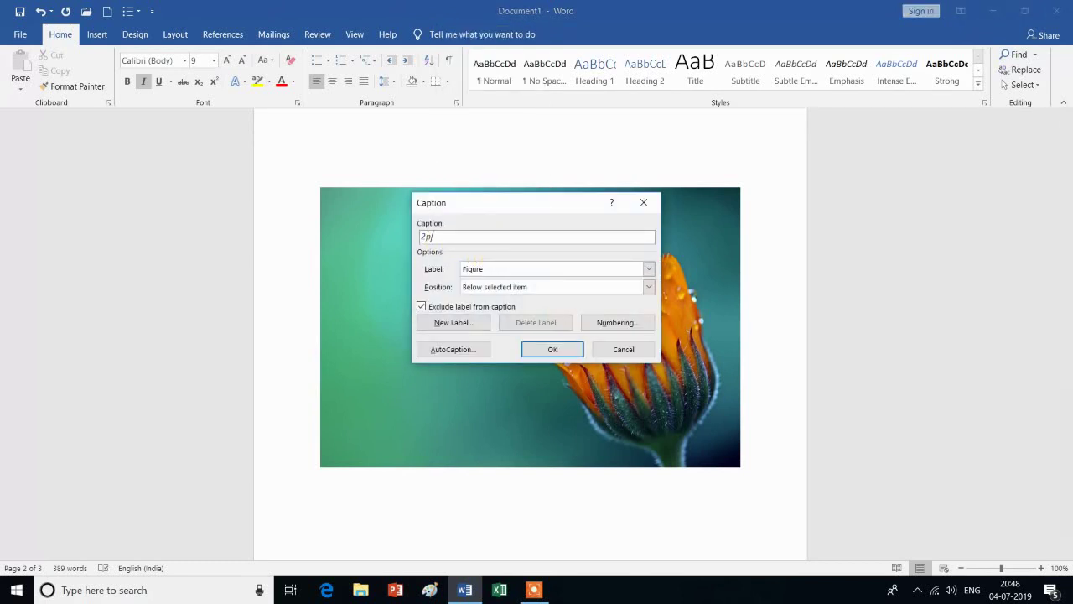
{"action": "left_click", "coordinate": [553, 352]}
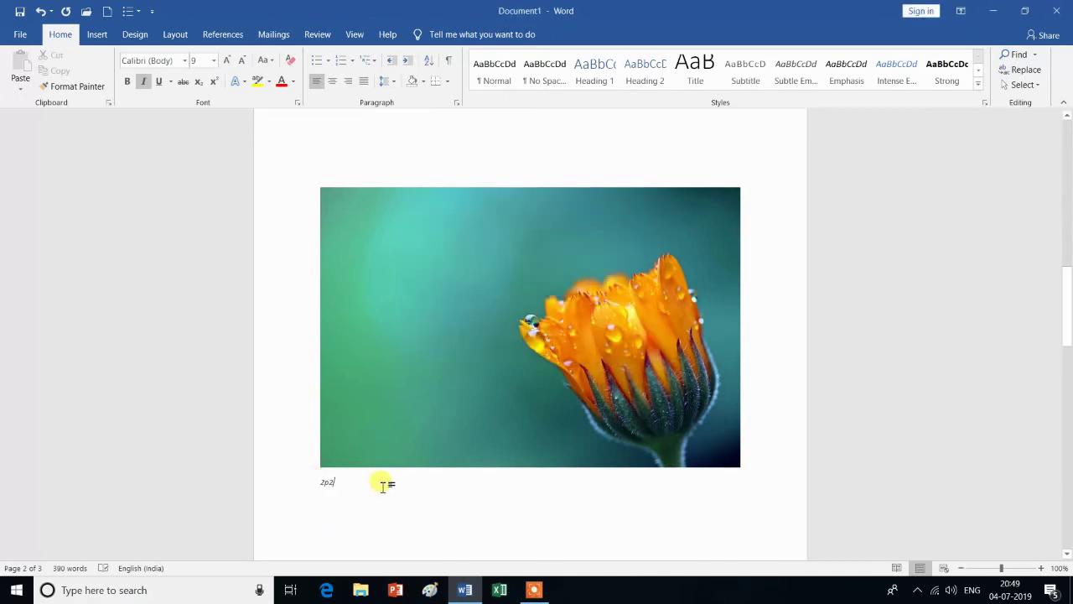
Caption the dark flower picture on page 3 '3p3'
{"action": "scroll", "coordinate": [385, 484], "scroll_direction": "down", "scroll_amount": 3}
{"action": "scroll", "coordinate": [390, 487], "scroll_direction": "down", "scroll_amount": 1}
{"action": "scroll", "coordinate": [390, 486], "scroll_direction": "down", "scroll_amount": 2}
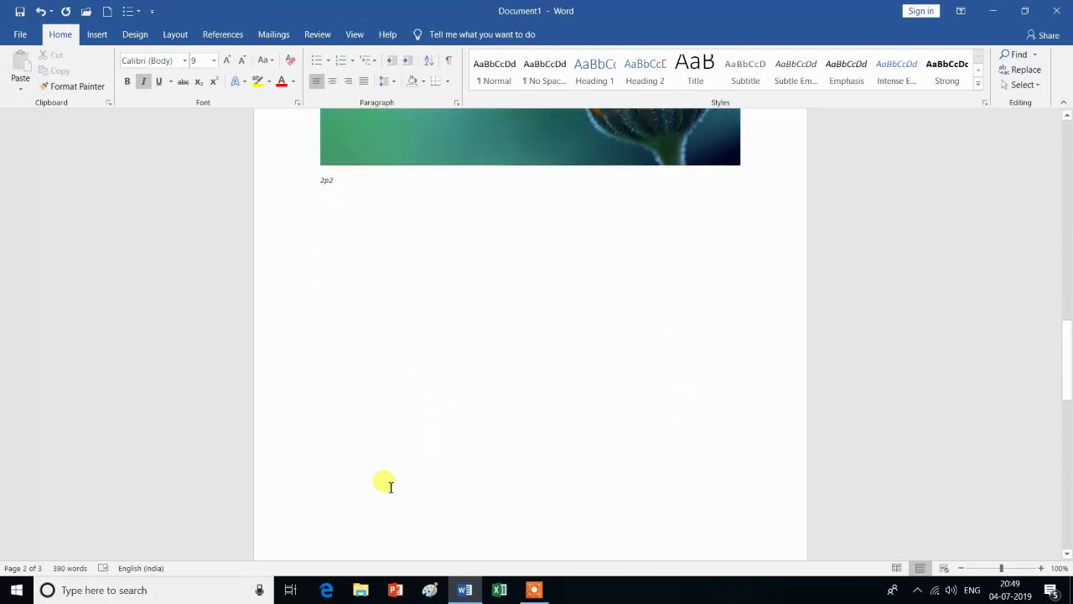
{"action": "scroll", "coordinate": [390, 487], "scroll_direction": "down", "scroll_amount": 4}
{"action": "scroll", "coordinate": [390, 489], "scroll_direction": "down", "scroll_amount": 2}
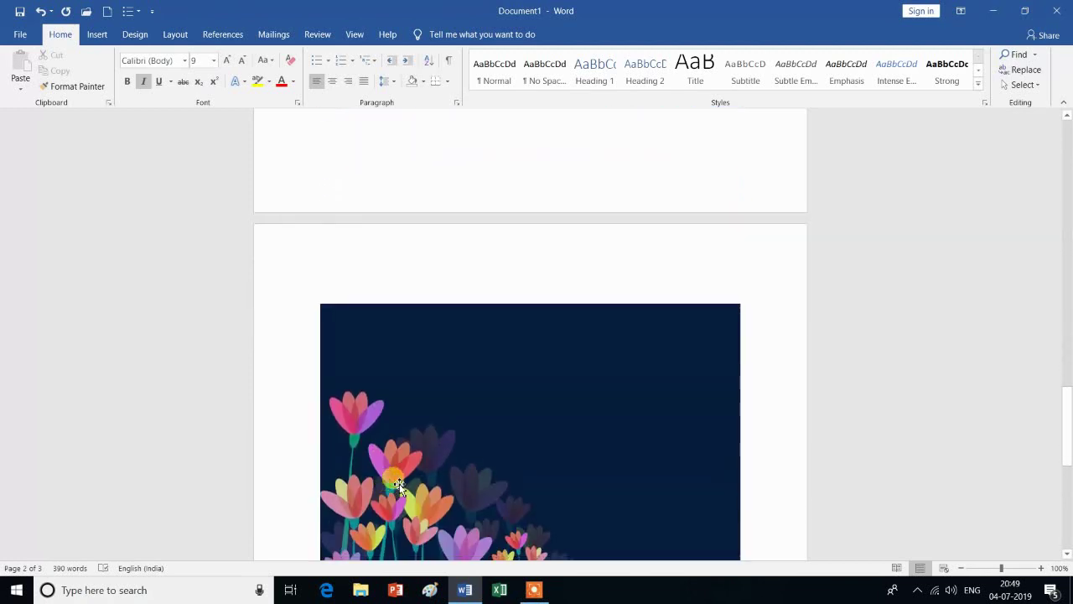
{"action": "scroll", "coordinate": [394, 485], "scroll_direction": "down", "scroll_amount": 3}
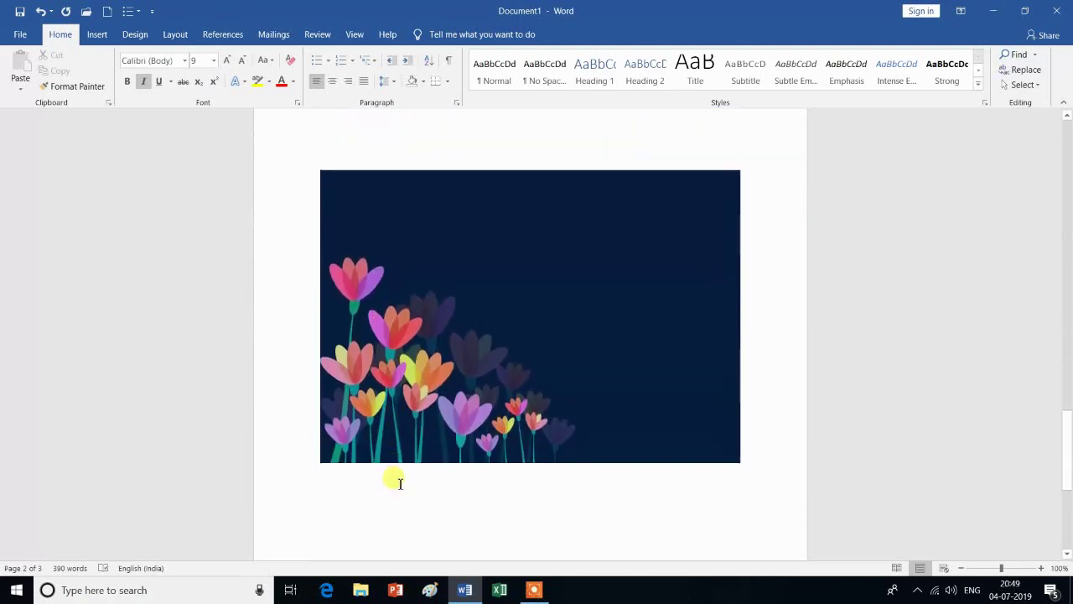
{"action": "right_click", "coordinate": [520, 300]}
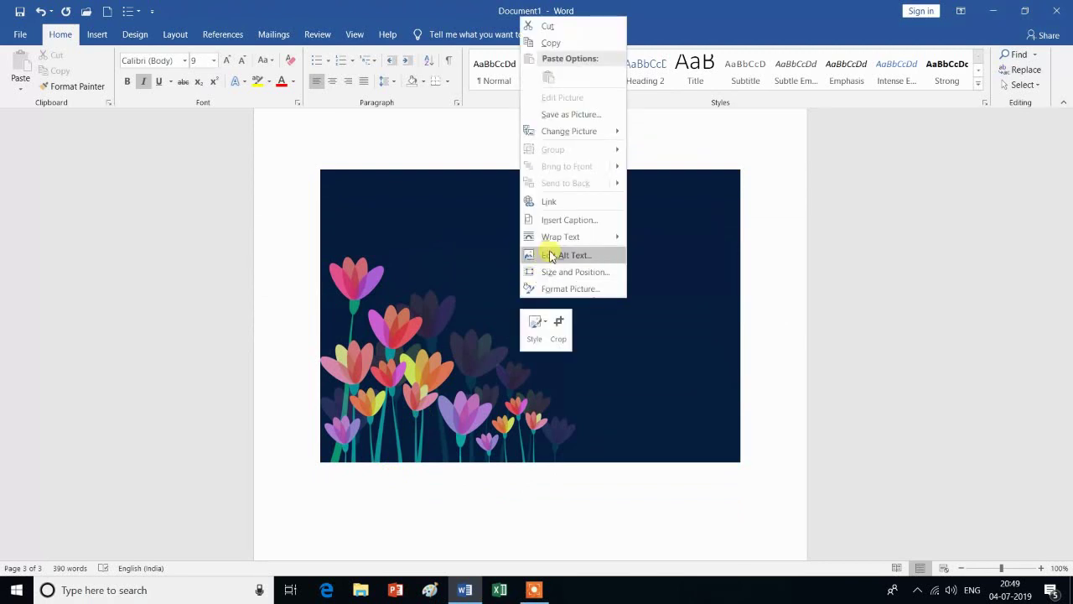
{"action": "left_click", "coordinate": [568, 220]}
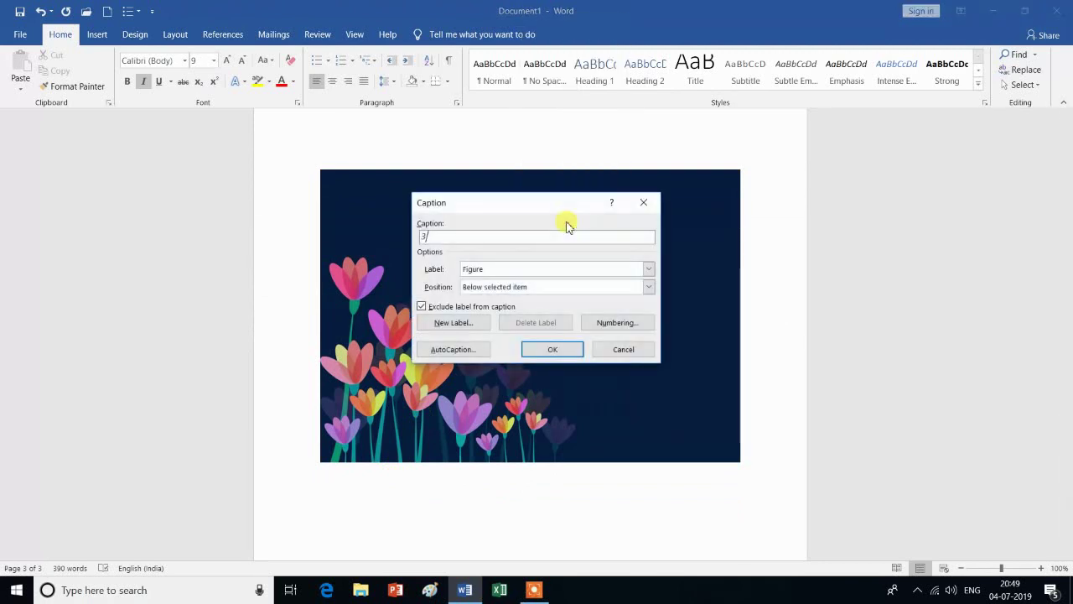
{"action": "type", "text": "p3"}
{"action": "left_click", "coordinate": [553, 347]}
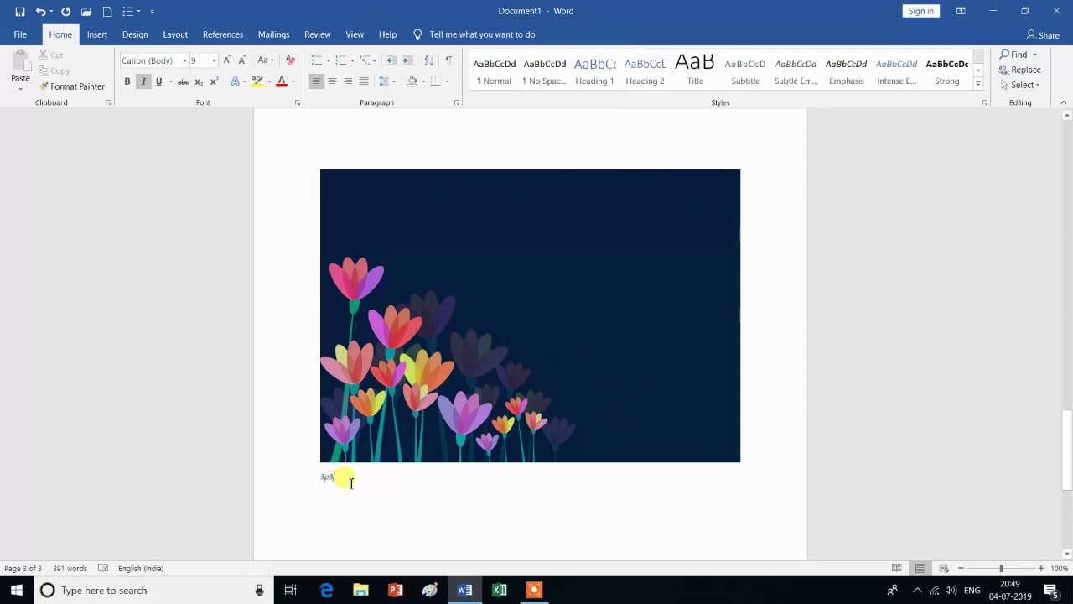
Type 'Click:-' at the end of the page 1 paragraph ending 'another device.'
{"action": "scroll", "coordinate": [350, 482], "scroll_direction": "up", "scroll_amount": 2}
{"action": "scroll", "coordinate": [350, 482], "scroll_direction": "up", "scroll_amount": 2}
{"action": "scroll", "coordinate": [351, 482], "scroll_direction": "up", "scroll_amount": 1}
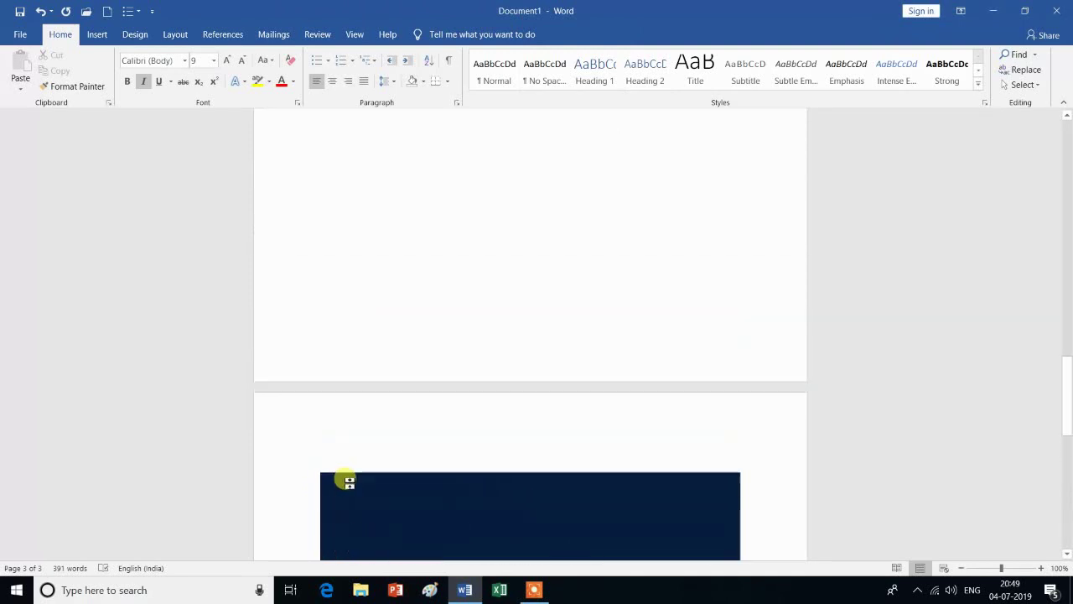
{"action": "scroll", "coordinate": [350, 483], "scroll_direction": "up", "scroll_amount": 5}
{"action": "scroll", "coordinate": [351, 482], "scroll_direction": "up", "scroll_amount": 1}
{"action": "scroll", "coordinate": [350, 482], "scroll_direction": "up", "scroll_amount": 3}
{"action": "scroll", "coordinate": [350, 482], "scroll_direction": "up", "scroll_amount": 4}
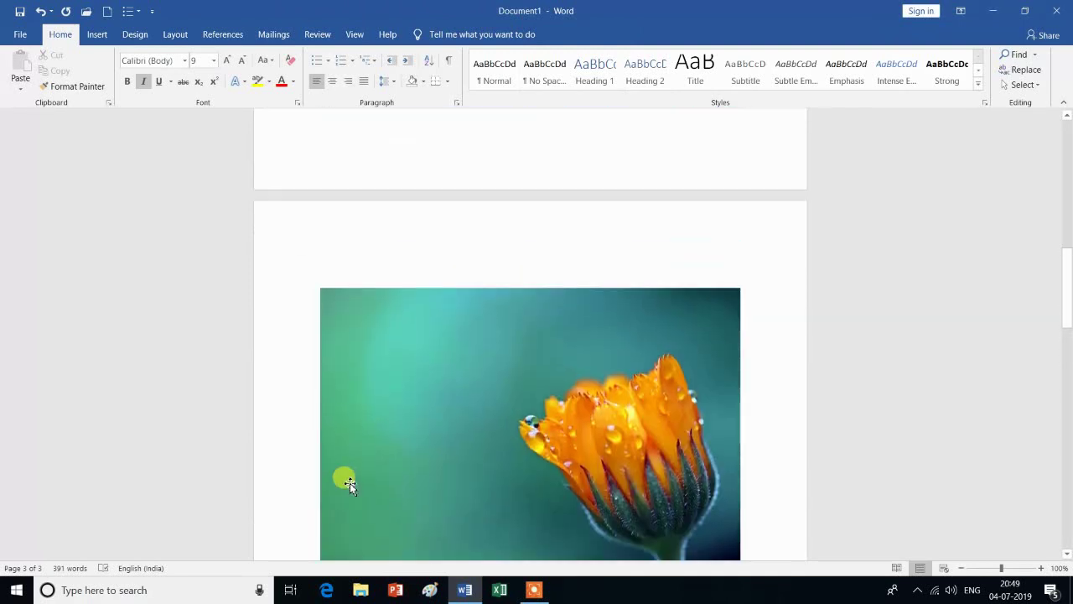
{"action": "scroll", "coordinate": [351, 481], "scroll_direction": "up", "scroll_amount": 4}
{"action": "scroll", "coordinate": [352, 481], "scroll_direction": "up", "scroll_amount": 3}
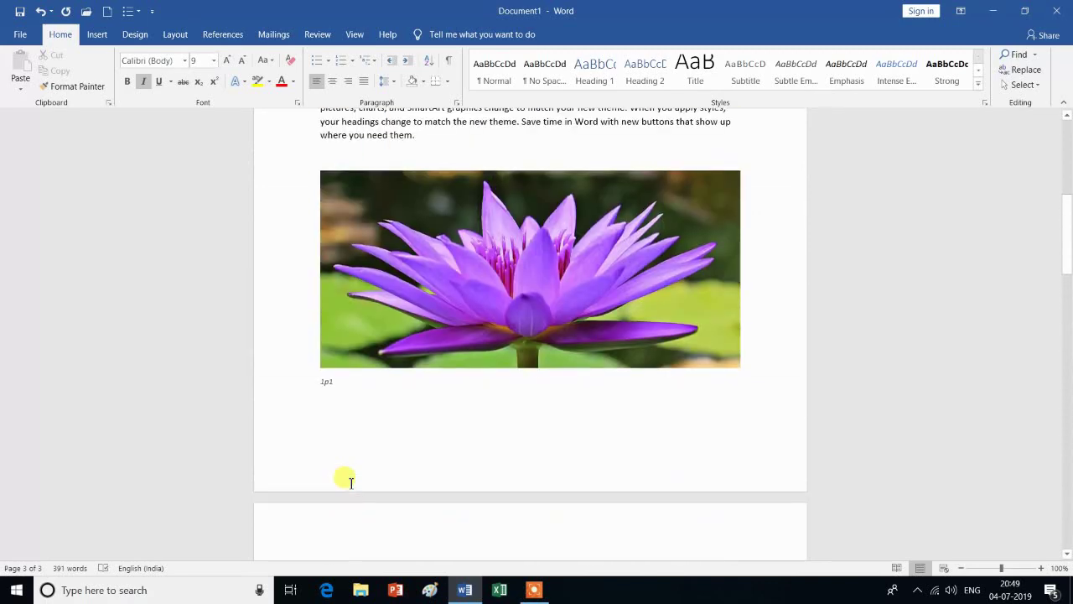
{"action": "left_click", "coordinate": [98, 39]}
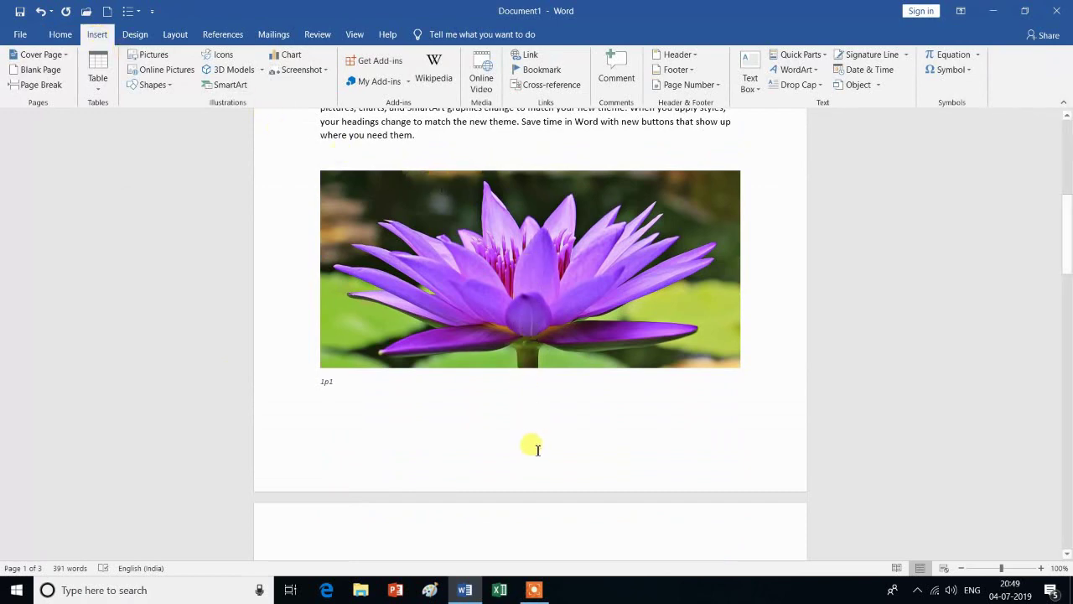
{"action": "scroll", "coordinate": [536, 448], "scroll_direction": "up", "scroll_amount": 2}
{"action": "scroll", "coordinate": [536, 448], "scroll_direction": "up", "scroll_amount": 5}
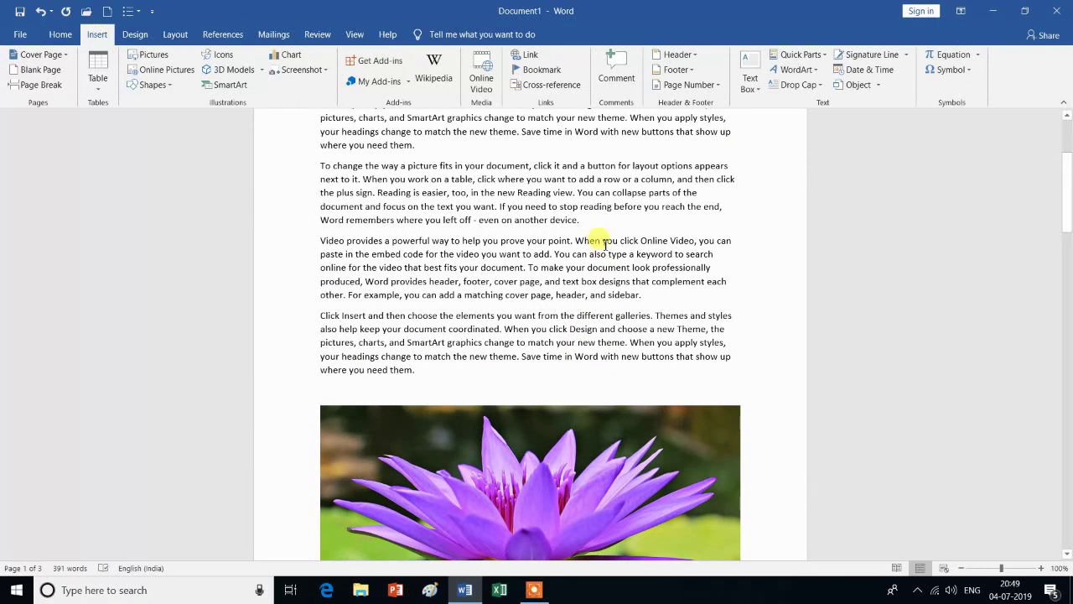
{"action": "left_click", "coordinate": [590, 222]}
{"action": "type", "text": "click"}
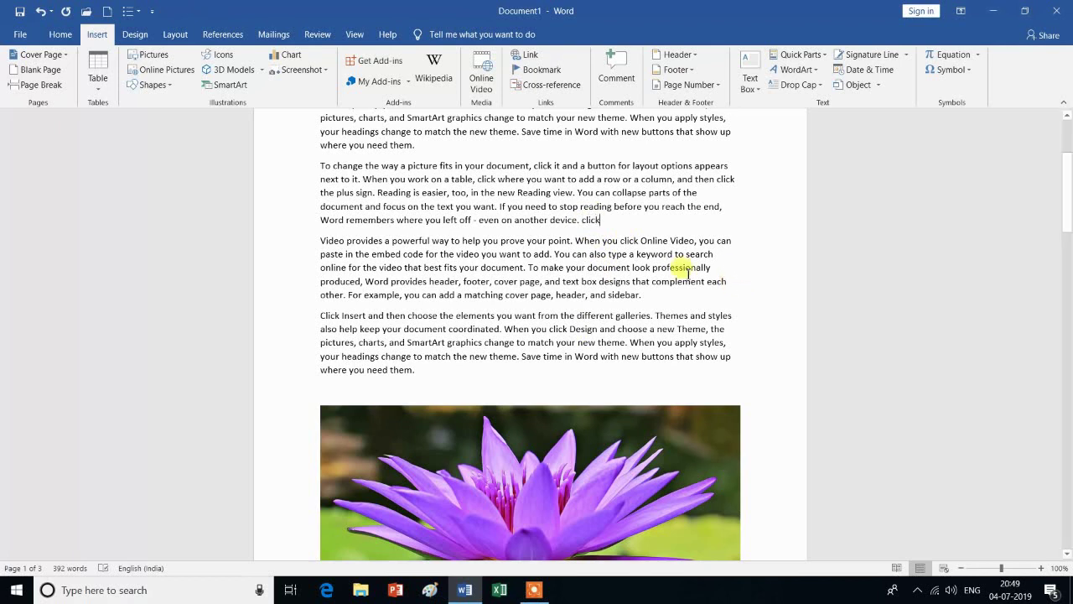
{"action": "type", "text": ":"}
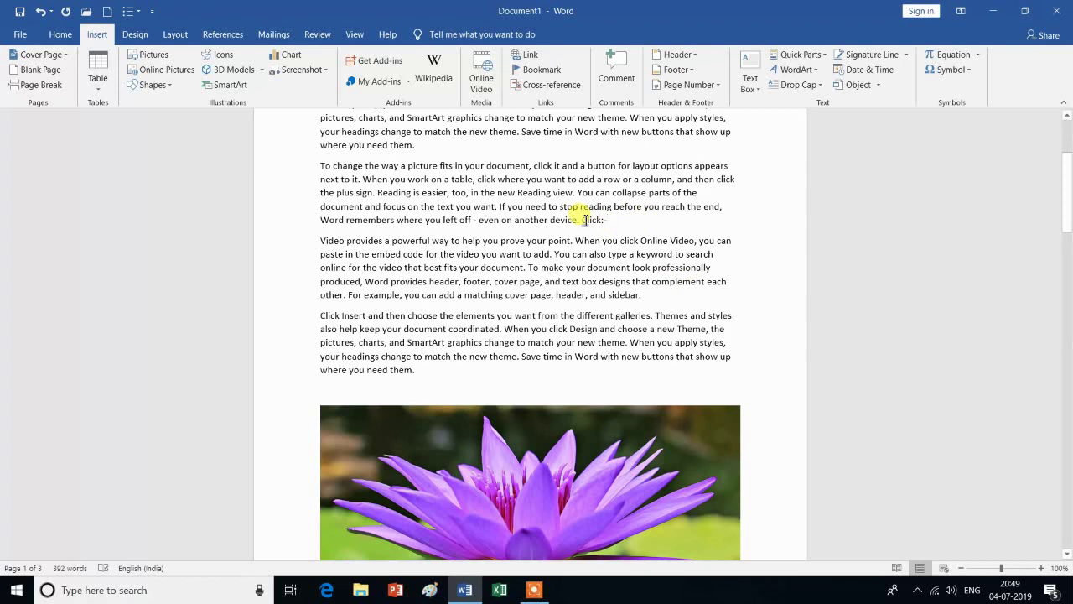
Format the 'Click:-' label as bold, 22 pt and green
{"action": "left_click_drag", "start_coordinate": [585, 221], "coordinate": [613, 222]}
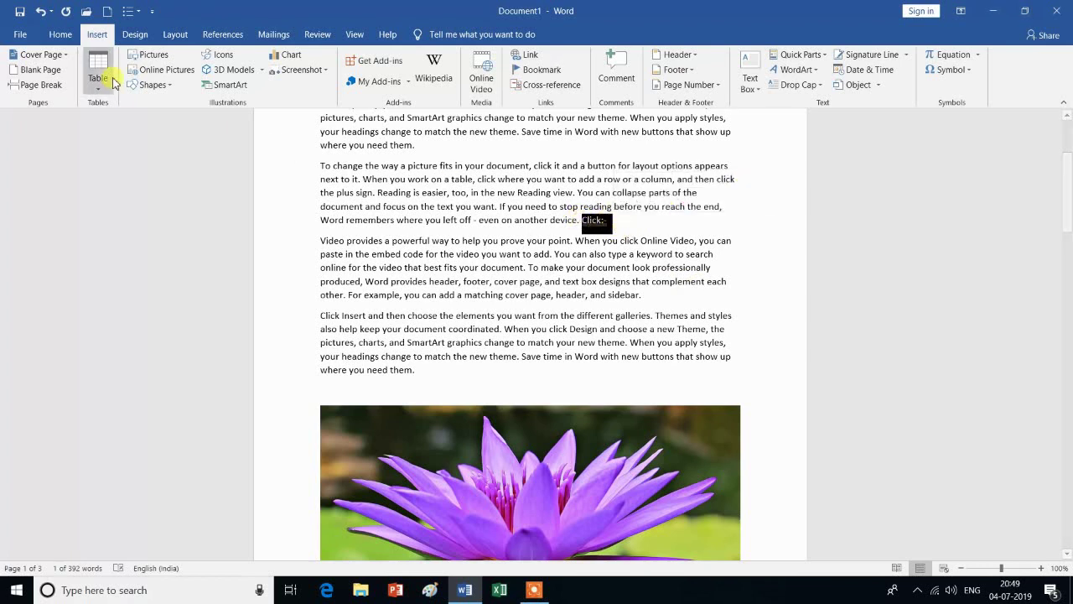
{"action": "left_click", "coordinate": [59, 34]}
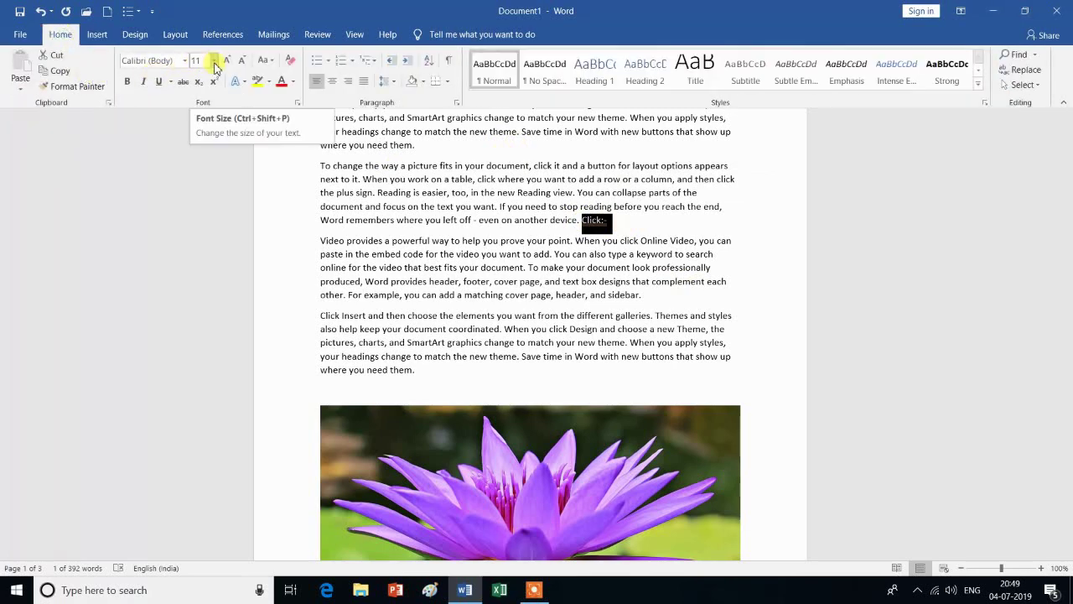
{"action": "left_click", "coordinate": [214, 60]}
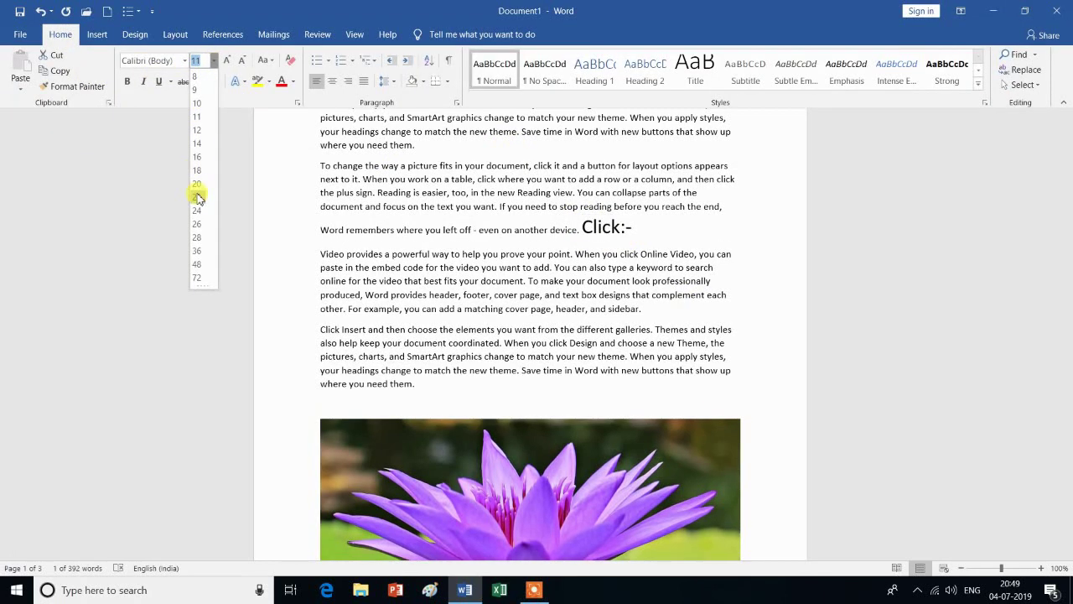
{"action": "left_click", "coordinate": [198, 197]}
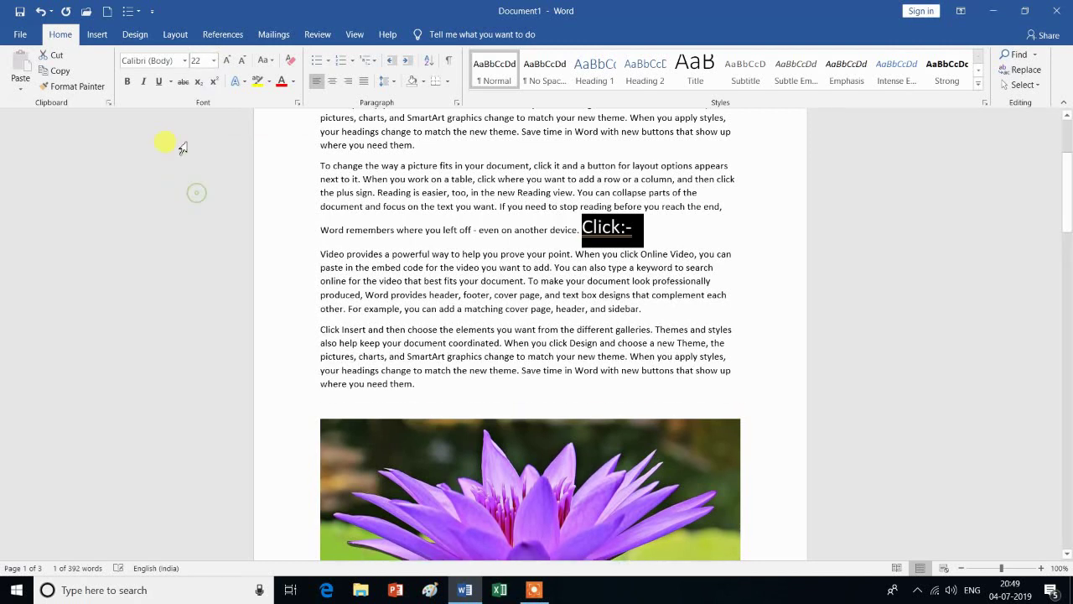
{"action": "left_click", "coordinate": [127, 81]}
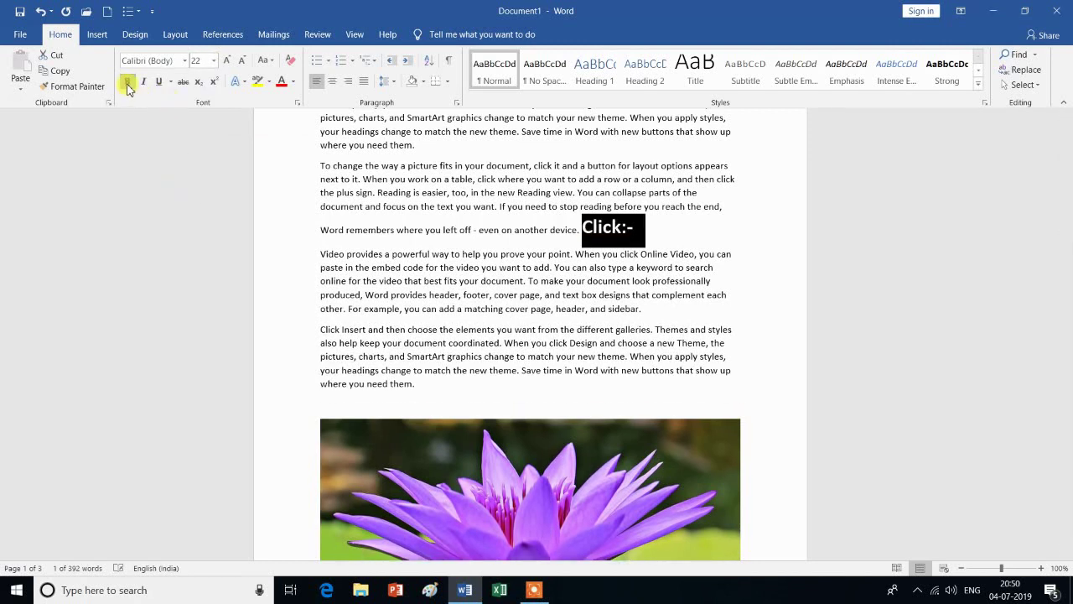
{"action": "left_click", "coordinate": [294, 82]}
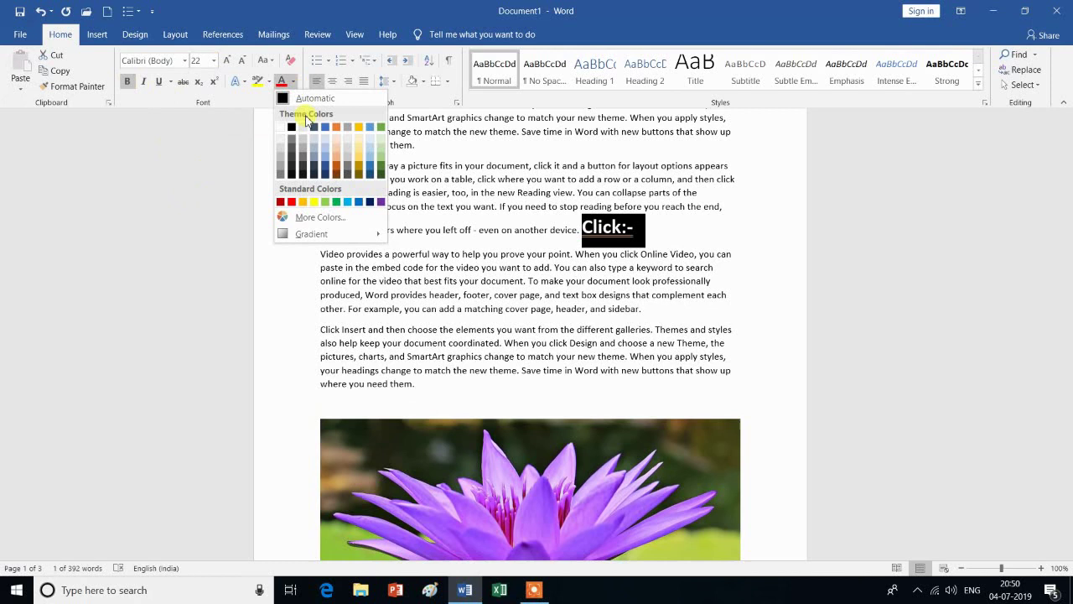
{"action": "left_click", "coordinate": [338, 204]}
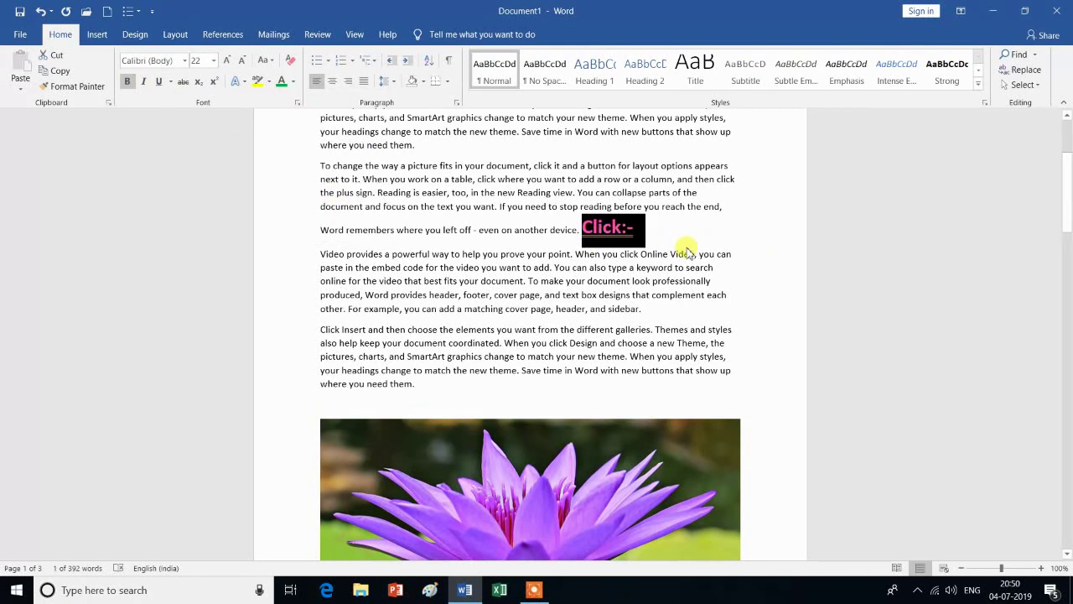
{"action": "left_click", "coordinate": [671, 238]}
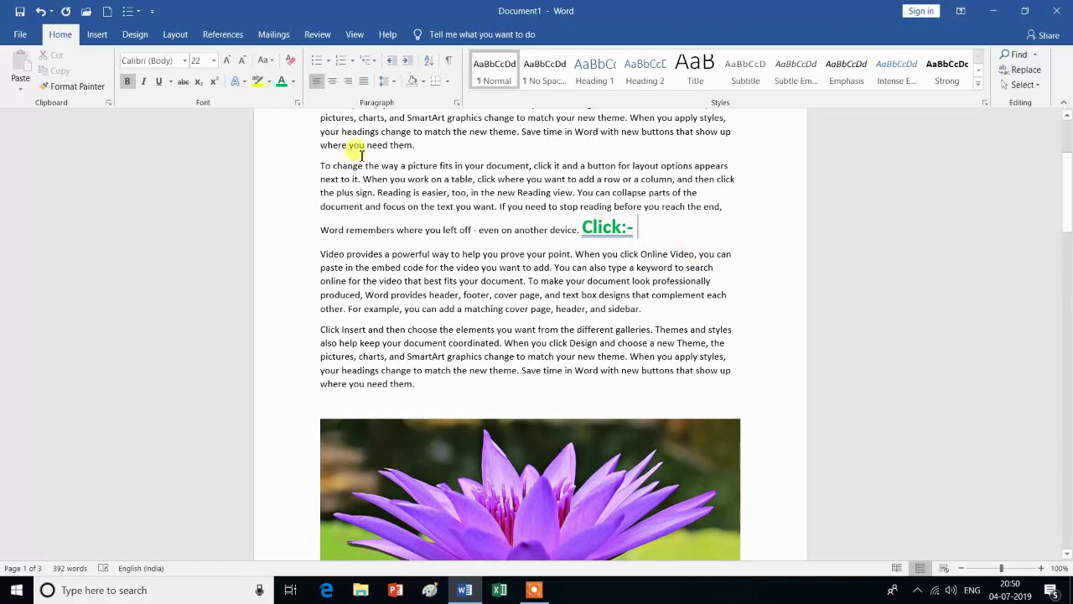
{"action": "left_click", "coordinate": [98, 37]}
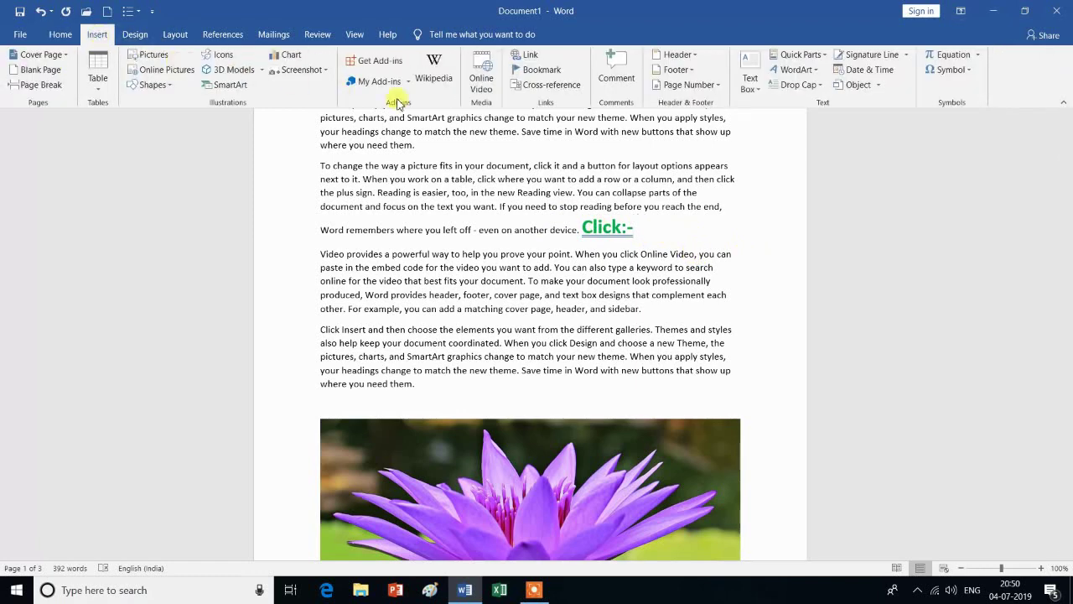
Set the Cross-reference dialog's reference type to Figure
{"action": "left_click", "coordinate": [547, 86]}
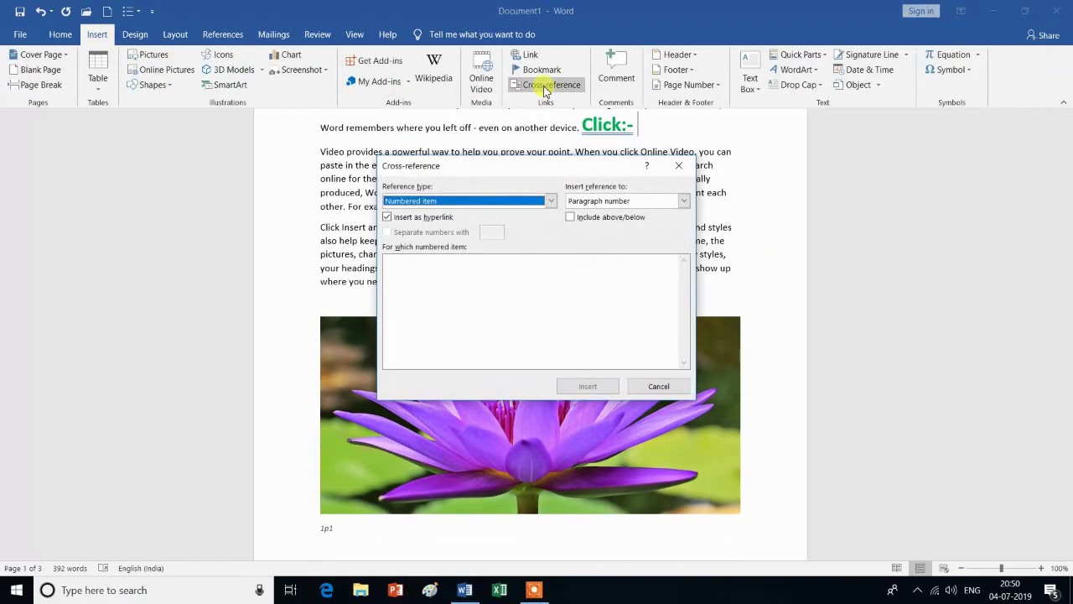
{"action": "left_click", "coordinate": [551, 202]}
{"action": "scroll", "coordinate": [477, 237], "scroll_direction": "down", "scroll_amount": 1}
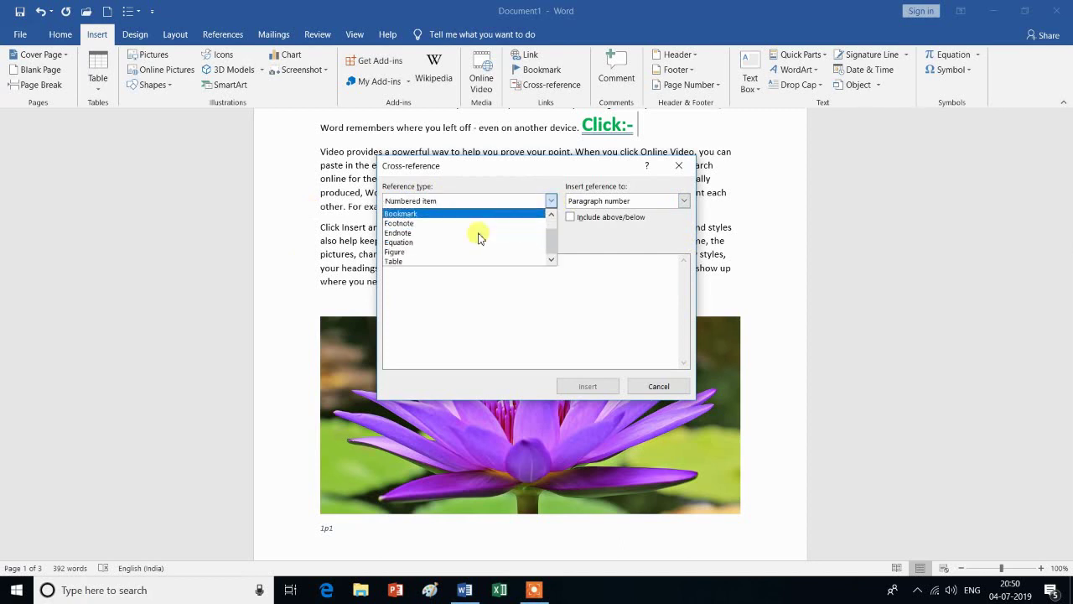
{"action": "left_click", "coordinate": [411, 252]}
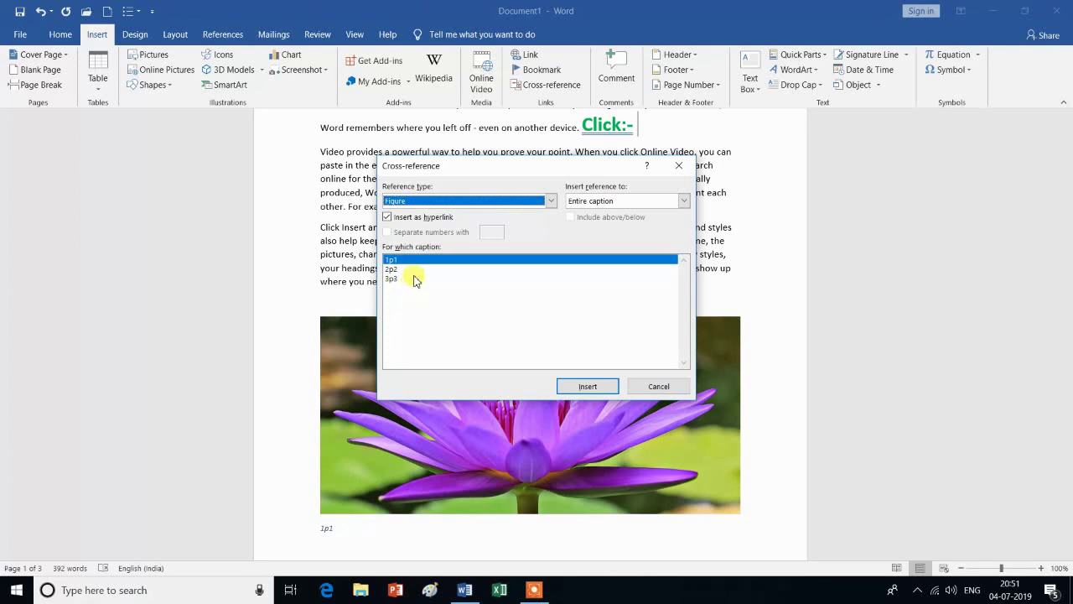
Insert hyperlinked cross-references to the 1p1, 2p2 and 3p3 captions, then close the dialog
{"action": "left_click", "coordinate": [578, 382]}
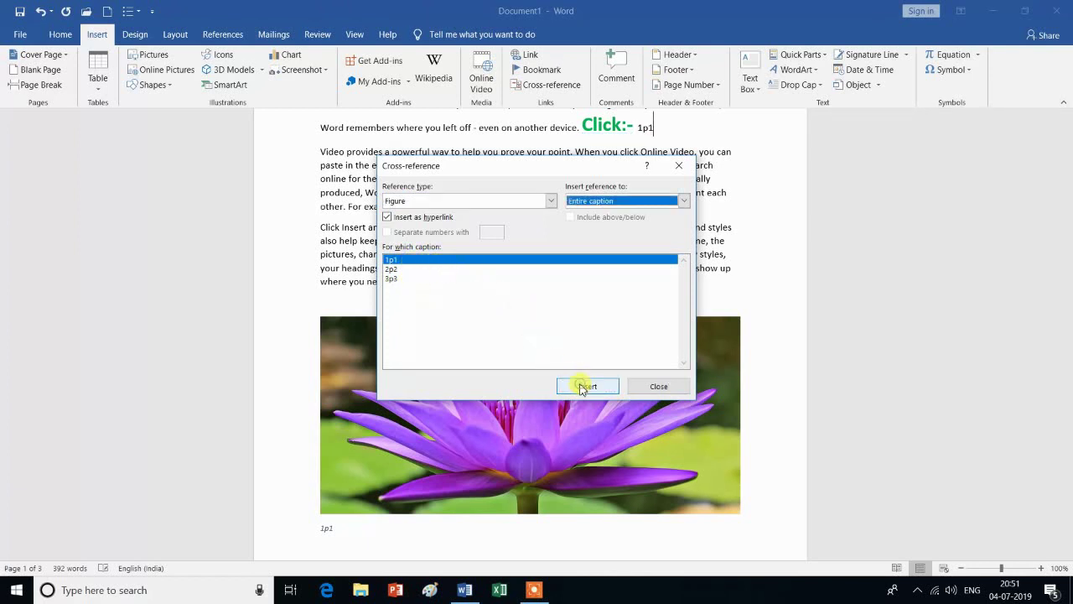
{"action": "left_click", "coordinate": [391, 270]}
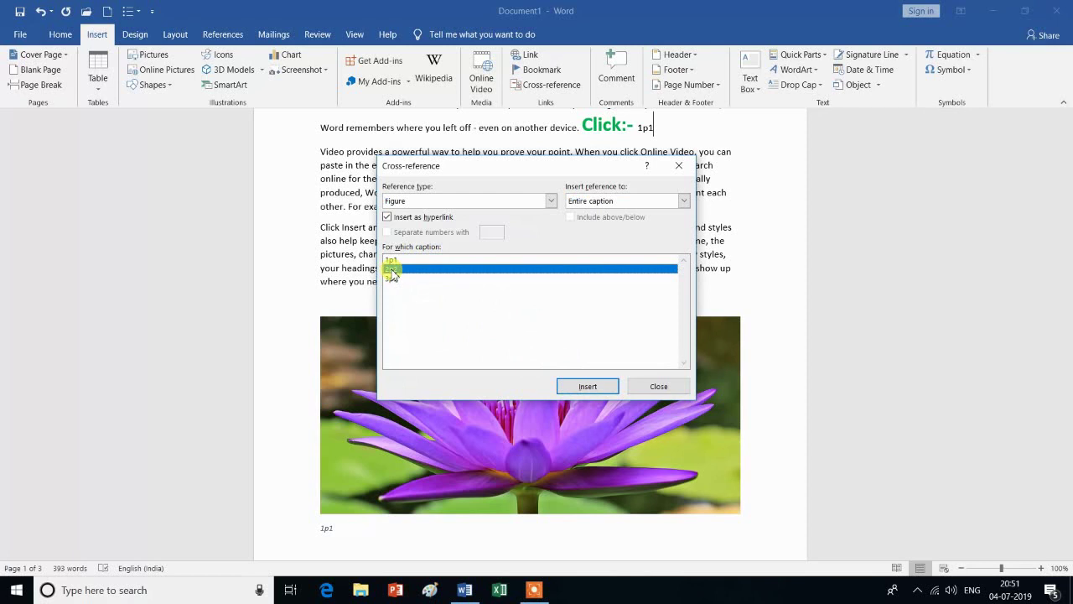
{"action": "left_click", "coordinate": [582, 386]}
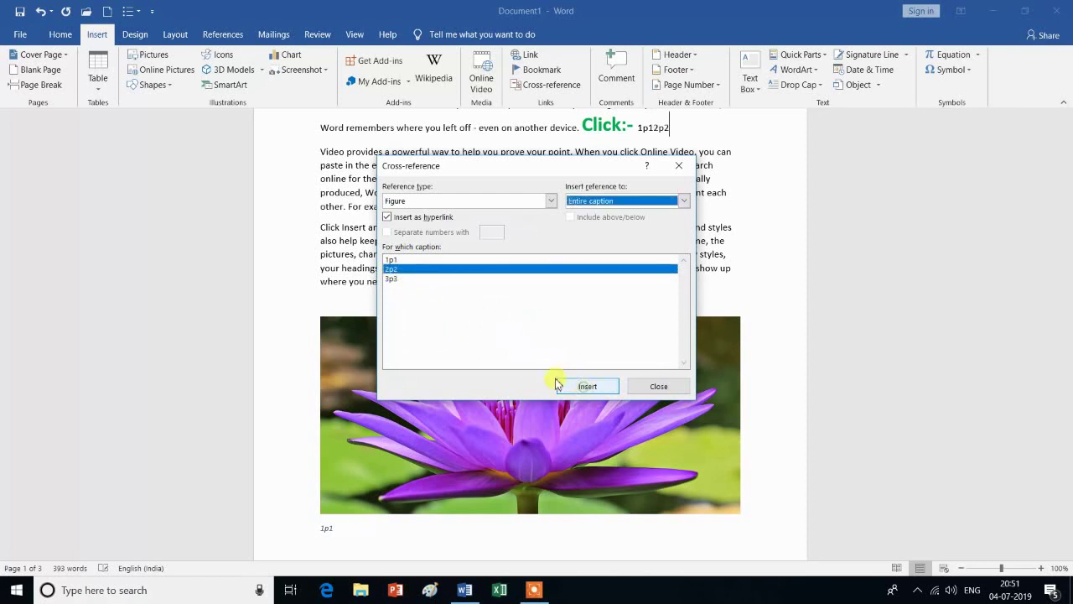
{"action": "left_click", "coordinate": [395, 279]}
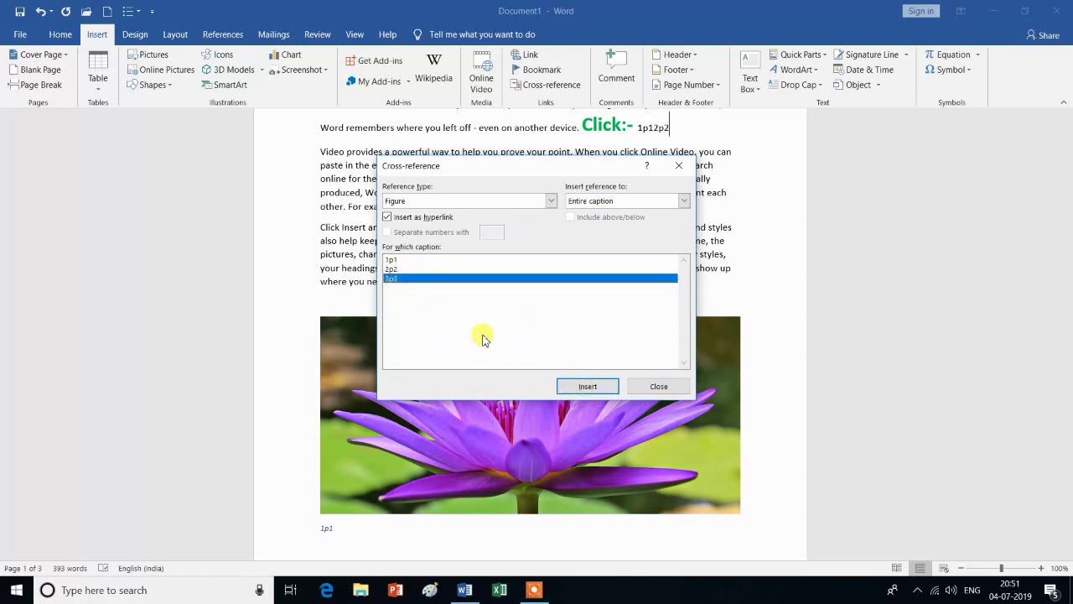
{"action": "left_click", "coordinate": [597, 387]}
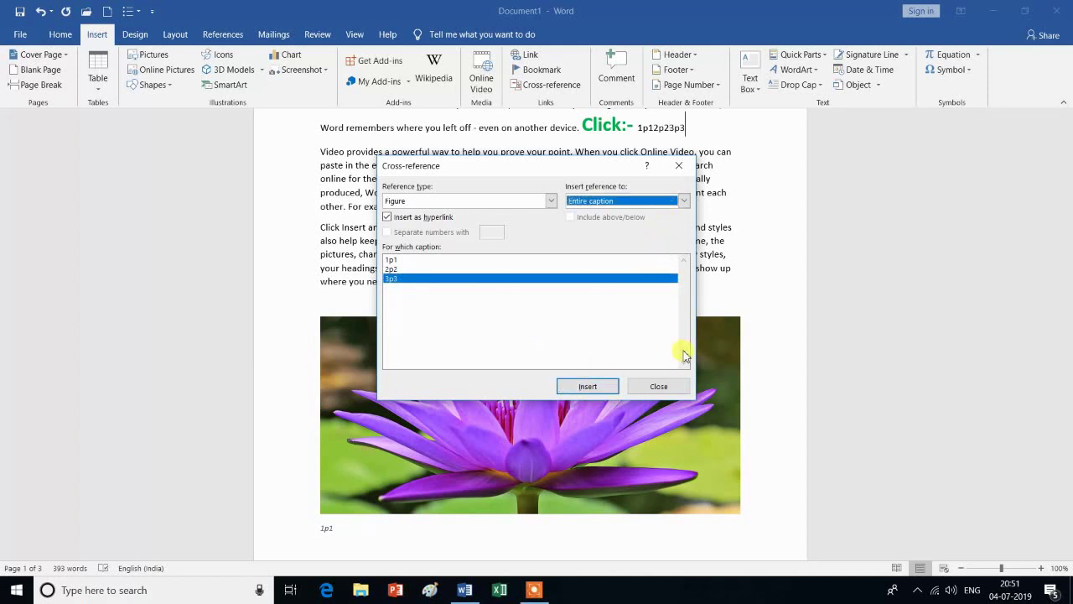
{"action": "left_click", "coordinate": [659, 388]}
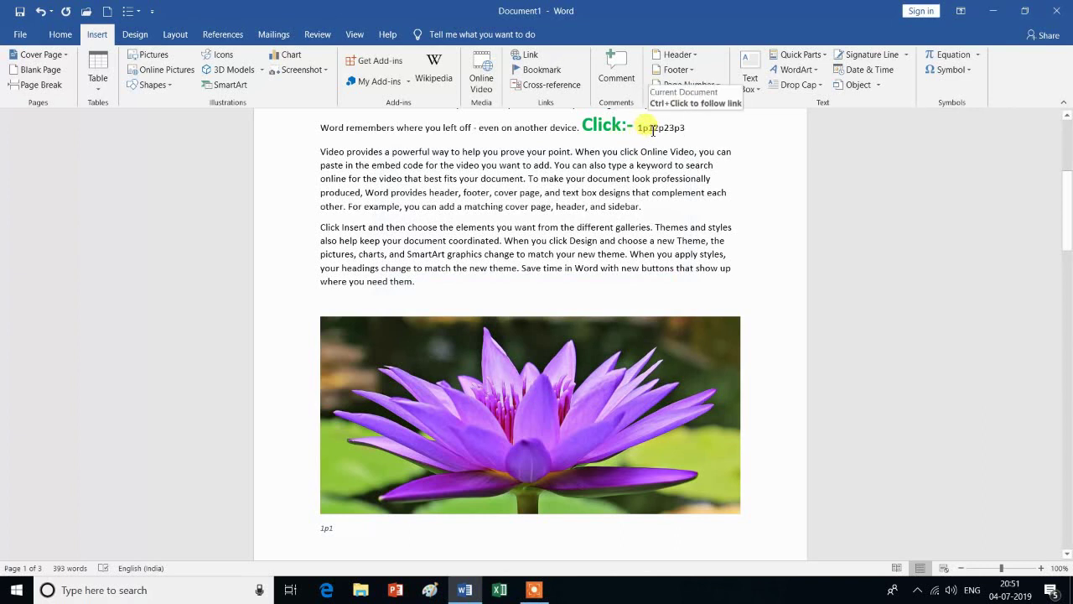
Add spaces between the 1p1, 2p2 and 3p3 cross-reference links
{"action": "left_click", "coordinate": [655, 129]}
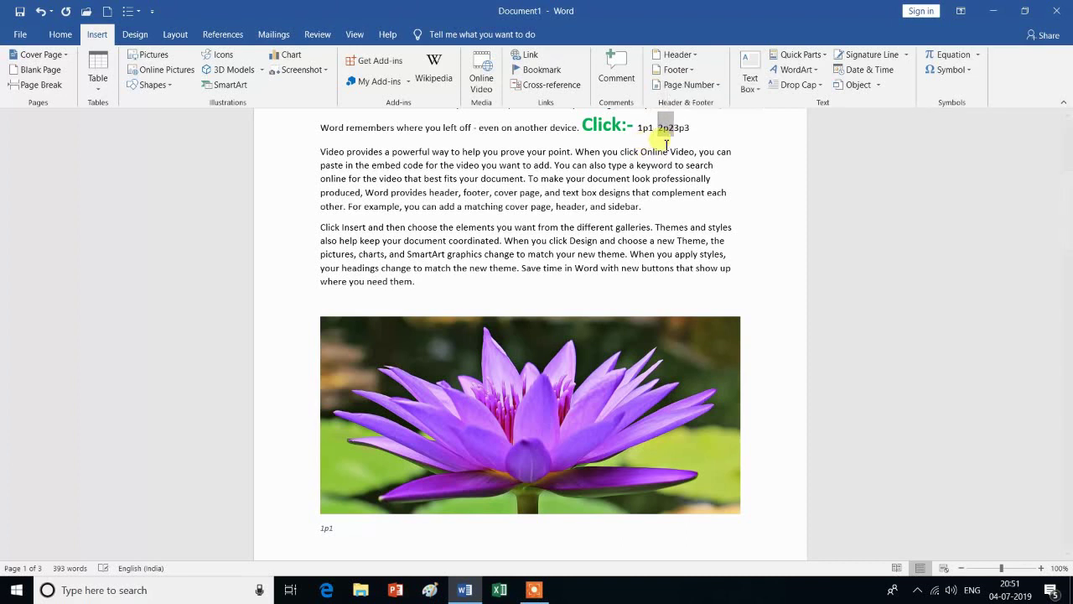
{"action": "left_click", "coordinate": [675, 129]}
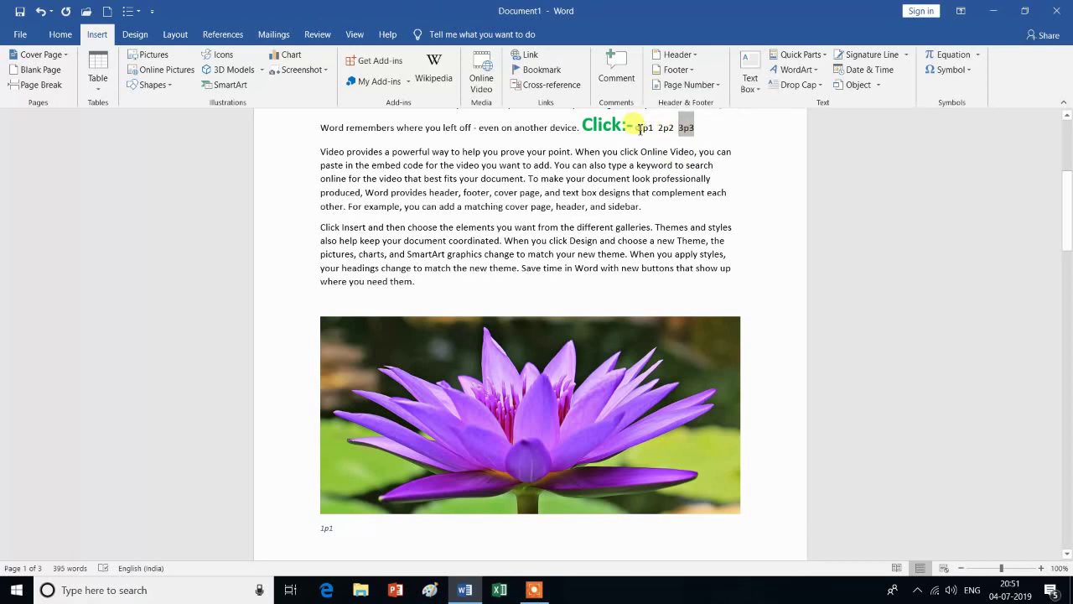
{"action": "left_click_drag", "start_coordinate": [638, 128], "coordinate": [697, 129]}
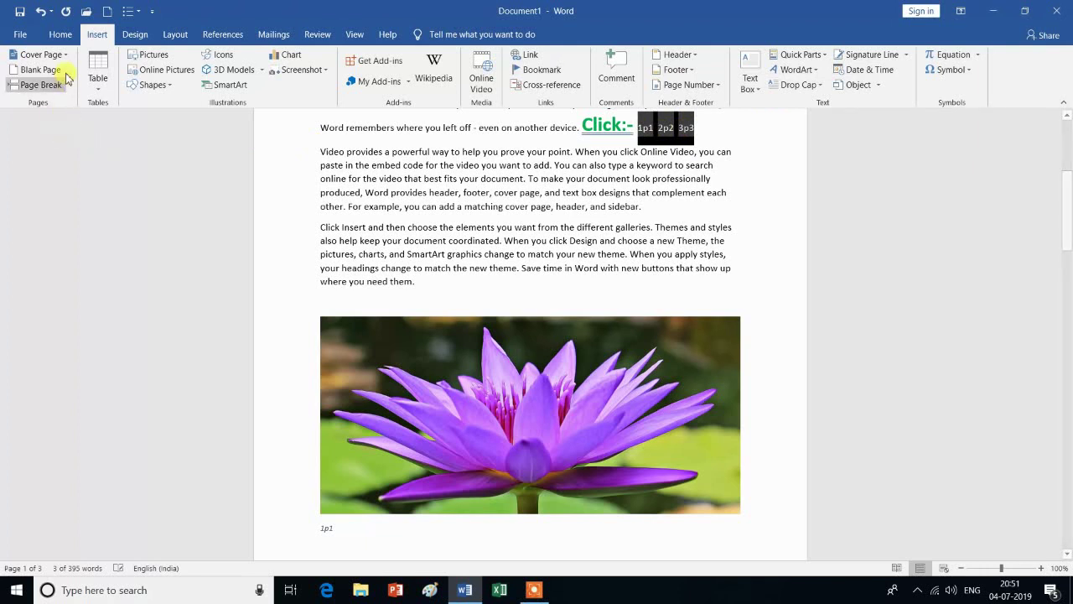
Enlarge the links with Grow Font, colour them purple, and move Click:- onto a new line
{"action": "left_click", "coordinate": [61, 34]}
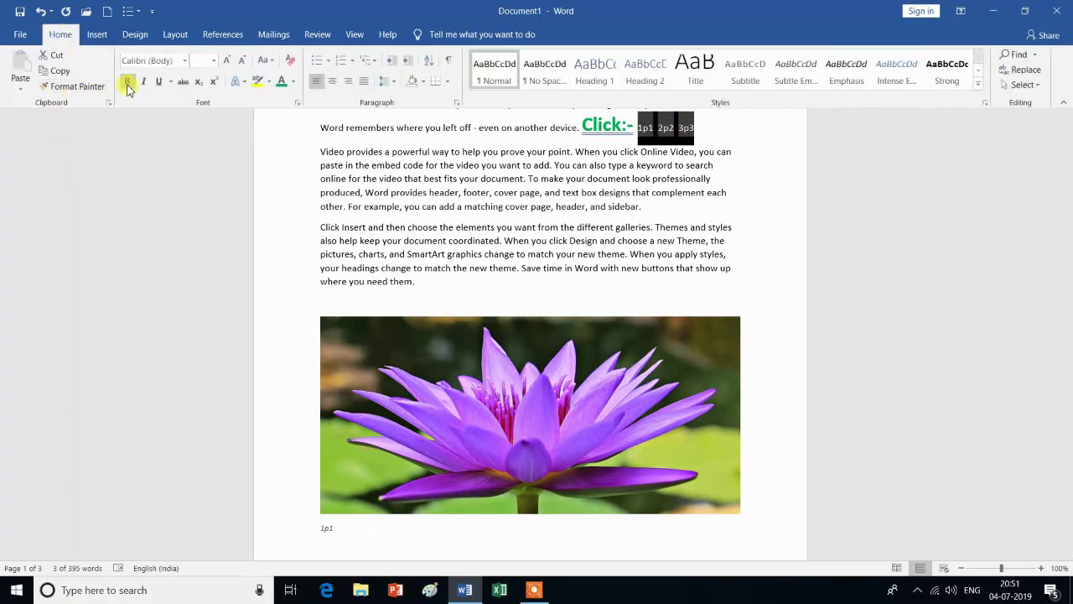
{"action": "left_click", "coordinate": [229, 63]}
{"action": "left_click", "coordinate": [229, 63]}
{"action": "left_click", "coordinate": [229, 63]}
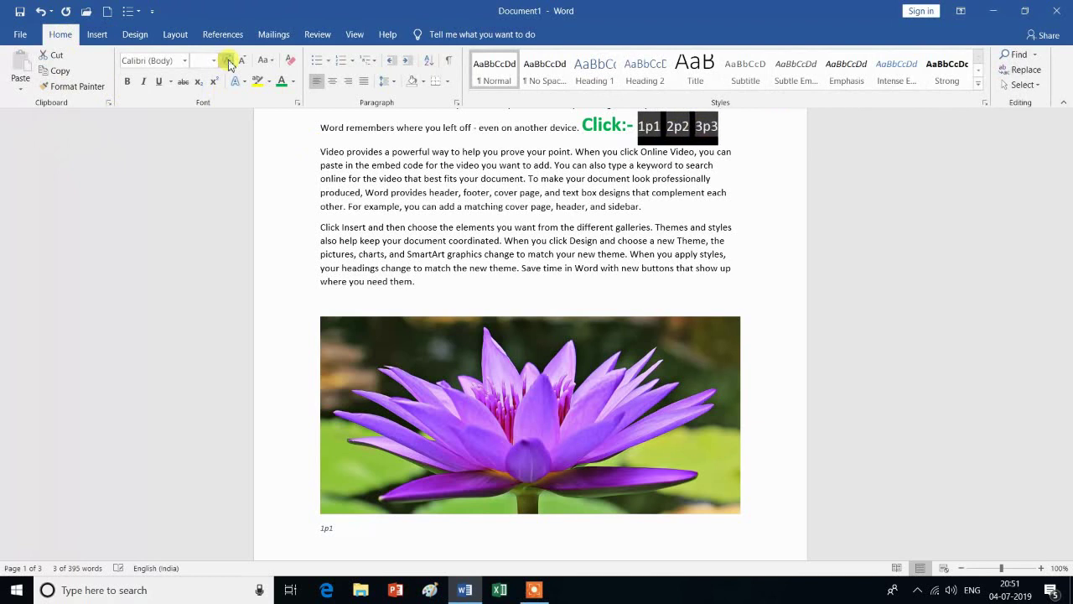
{"action": "left_click", "coordinate": [294, 81]}
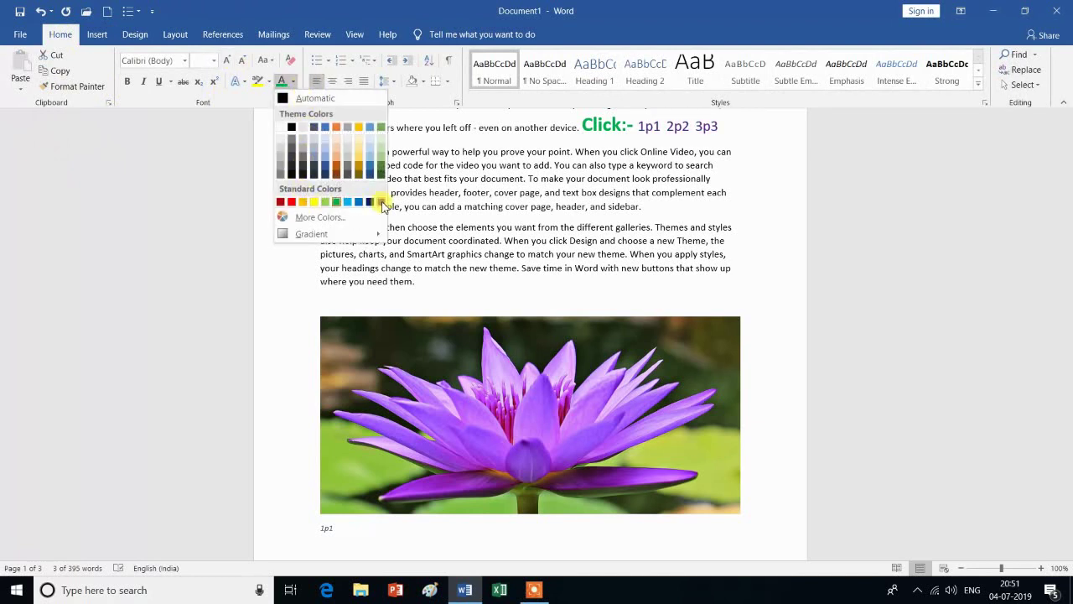
{"action": "left_click", "coordinate": [381, 203]}
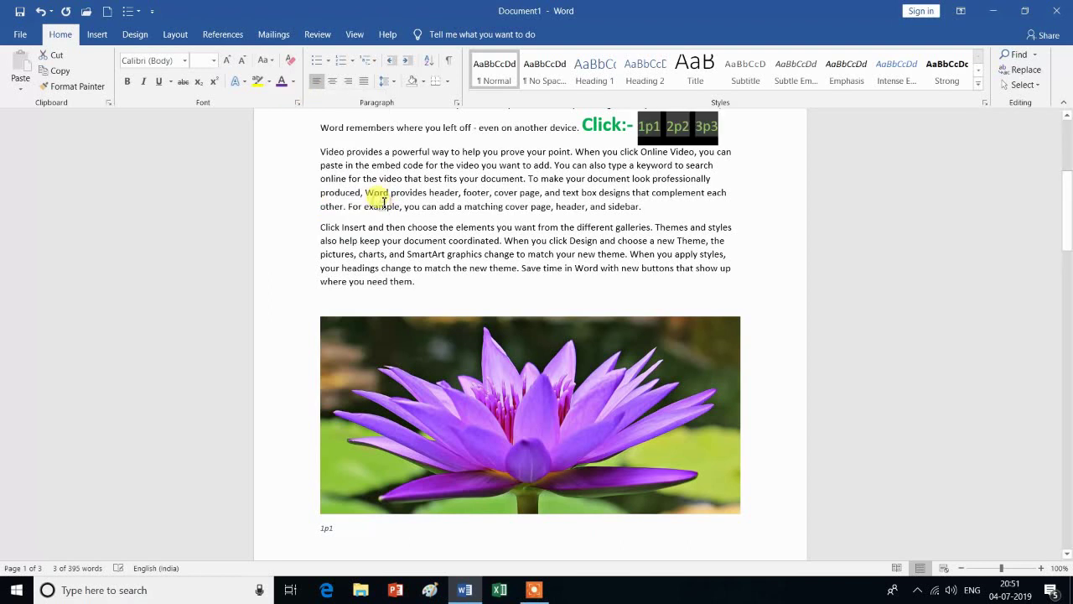
{"action": "left_click", "coordinate": [228, 61]}
{"action": "left_click", "coordinate": [233, 60]}
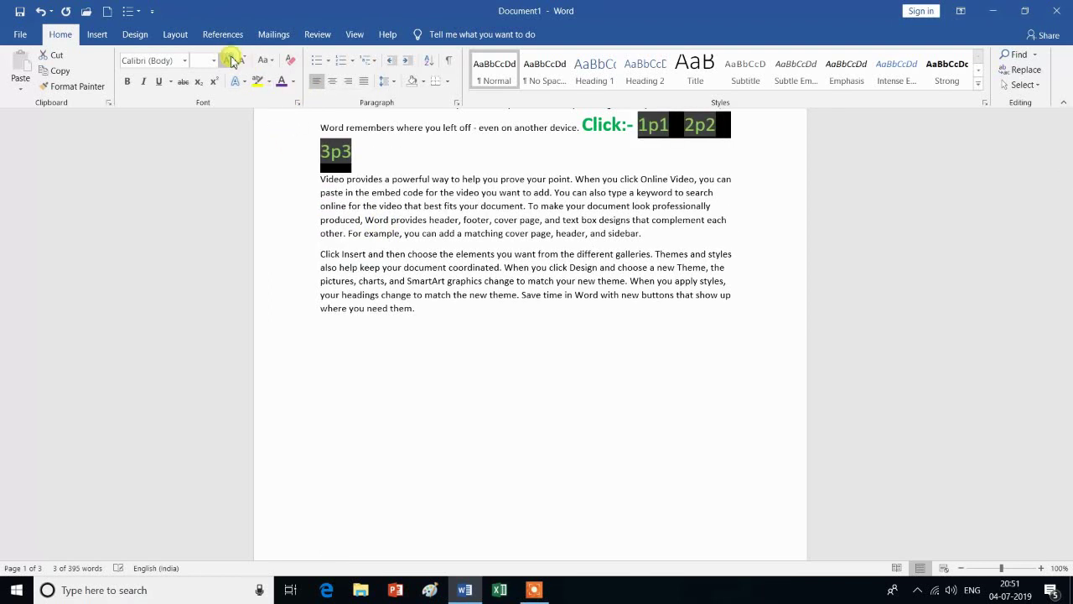
{"action": "left_click", "coordinate": [619, 165]}
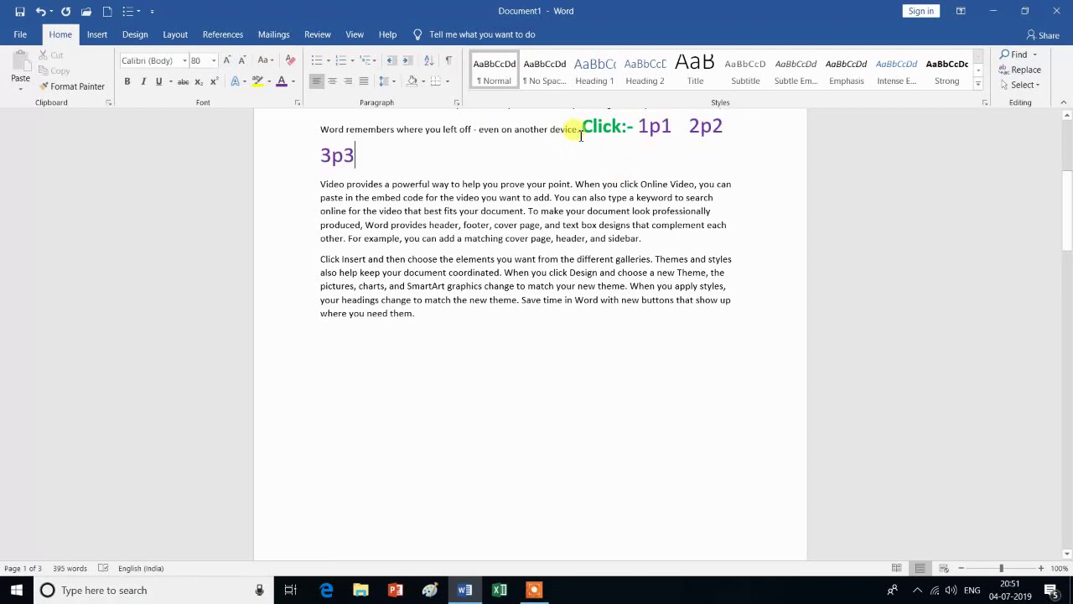
{"action": "key", "text": "Return"}
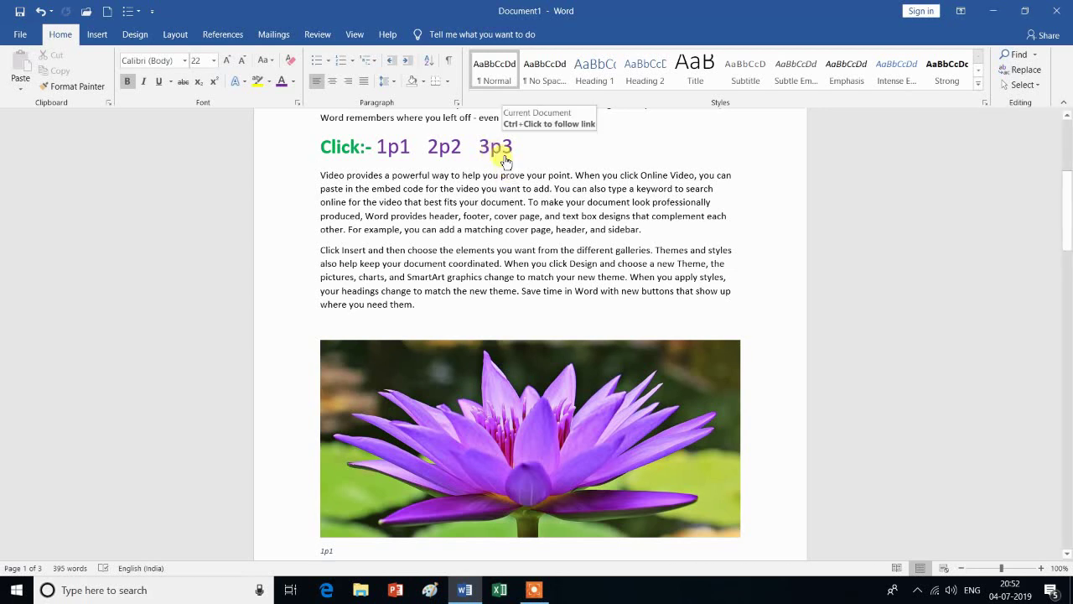
{"action": "triple_click", "coordinate": [503, 153]}
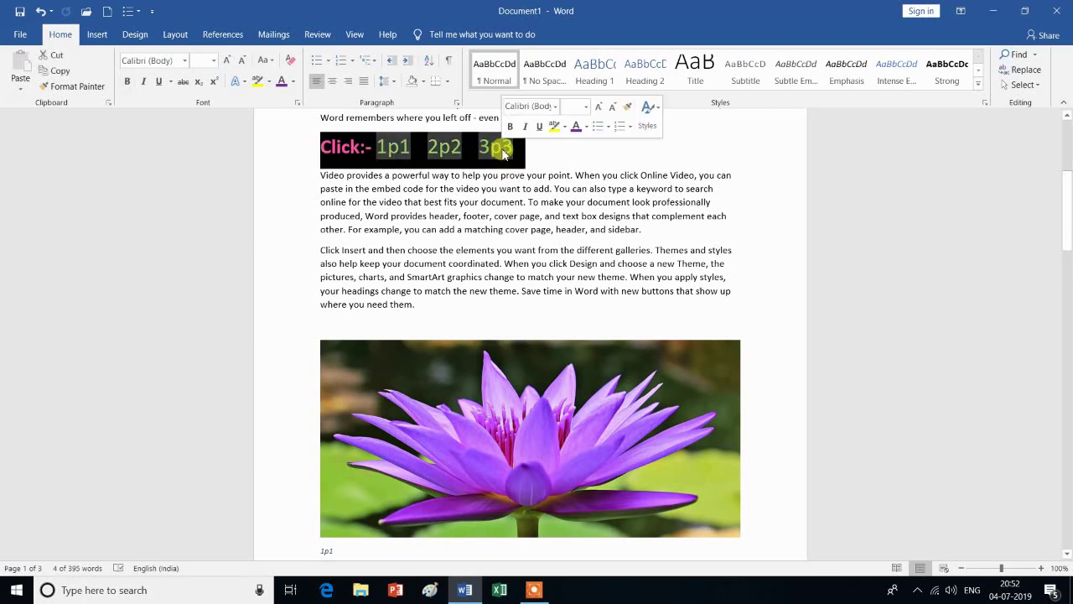
{"action": "left_click", "coordinate": [535, 154]}
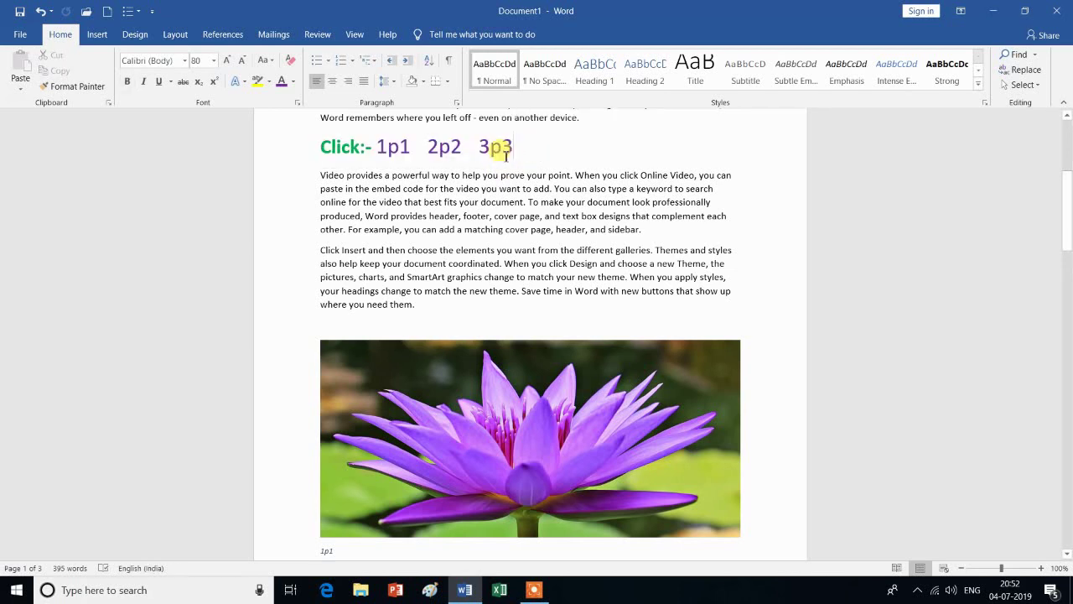
{"action": "left_click", "coordinate": [503, 156], "text": "ctrl"}
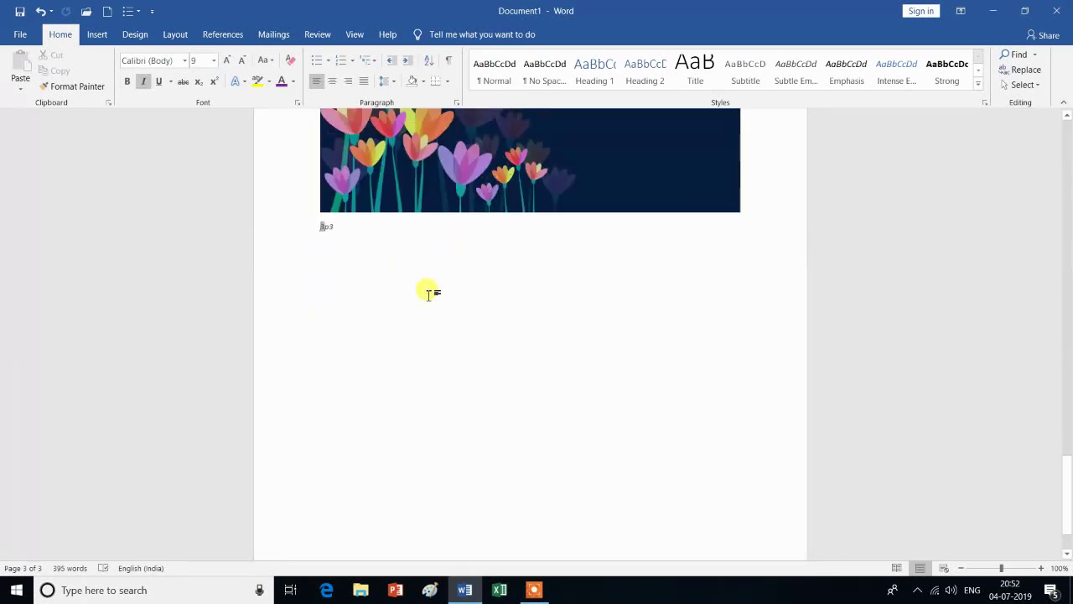
{"action": "scroll", "coordinate": [429, 289], "scroll_direction": "up", "scroll_amount": 3}
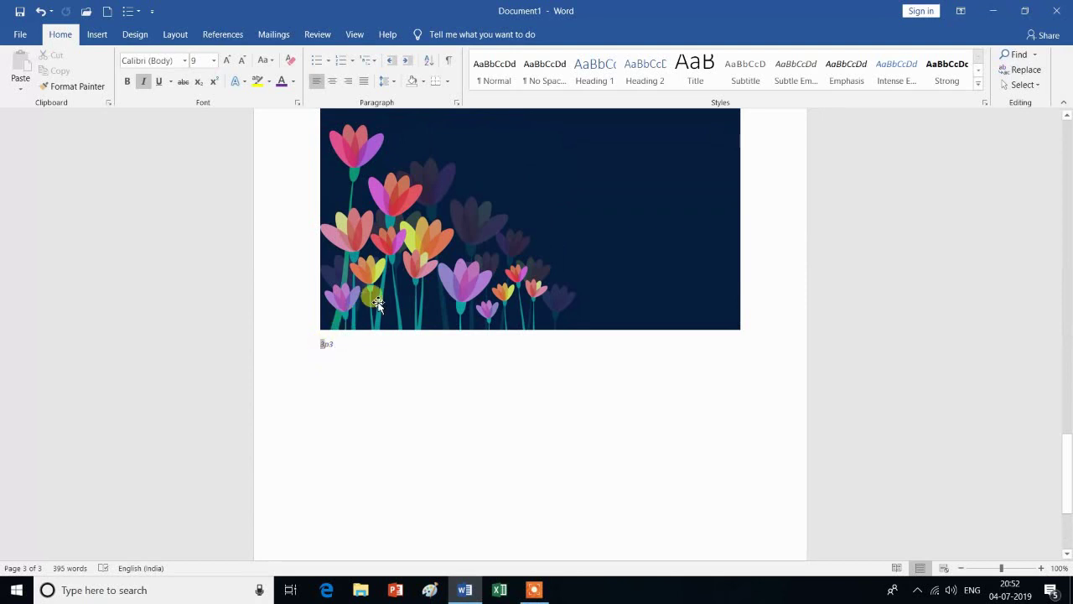
{"action": "scroll", "coordinate": [400, 272], "scroll_direction": "up", "scroll_amount": 1}
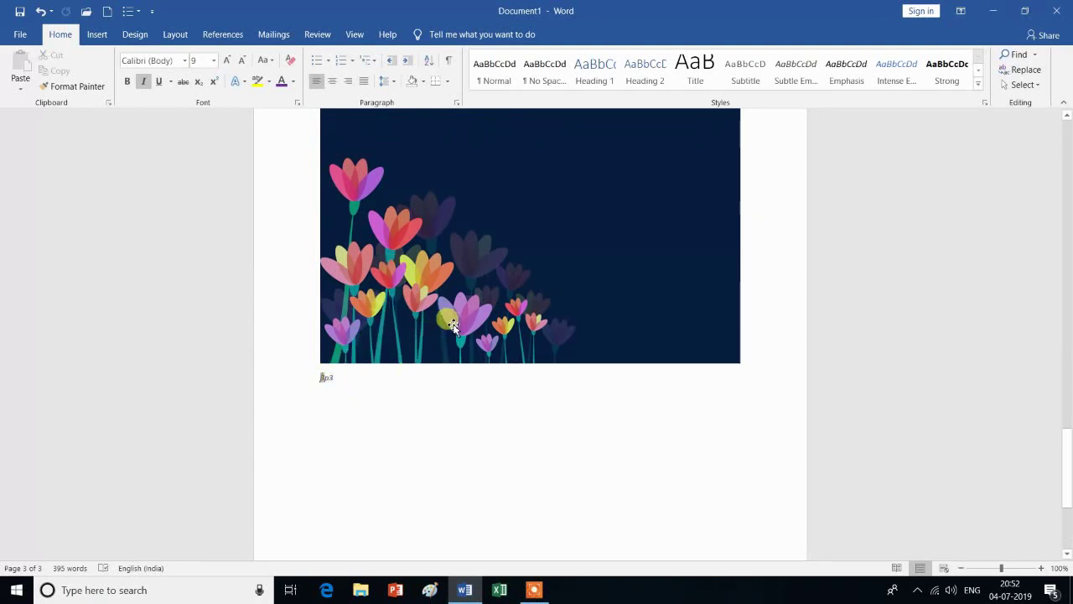
{"action": "scroll", "coordinate": [445, 316], "scroll_direction": "up", "scroll_amount": 3}
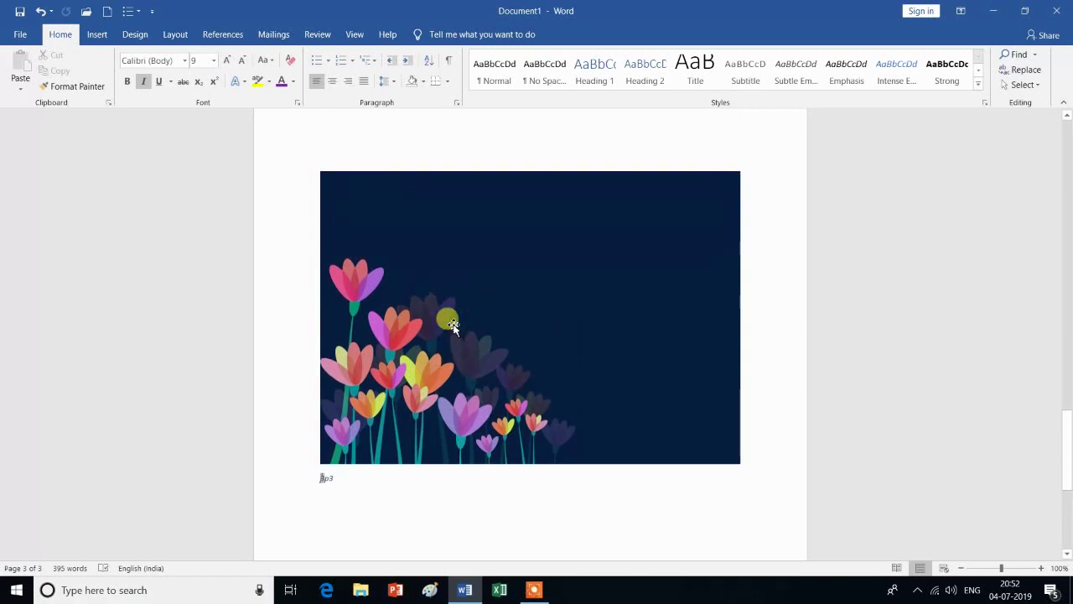
{"action": "scroll", "coordinate": [453, 326], "scroll_direction": "up", "scroll_amount": 5}
{"action": "scroll", "coordinate": [445, 319], "scroll_direction": "up", "scroll_amount": 4}
{"action": "scroll", "coordinate": [445, 318], "scroll_direction": "up", "scroll_amount": 5}
{"action": "scroll", "coordinate": [449, 320], "scroll_direction": "up", "scroll_amount": 4}
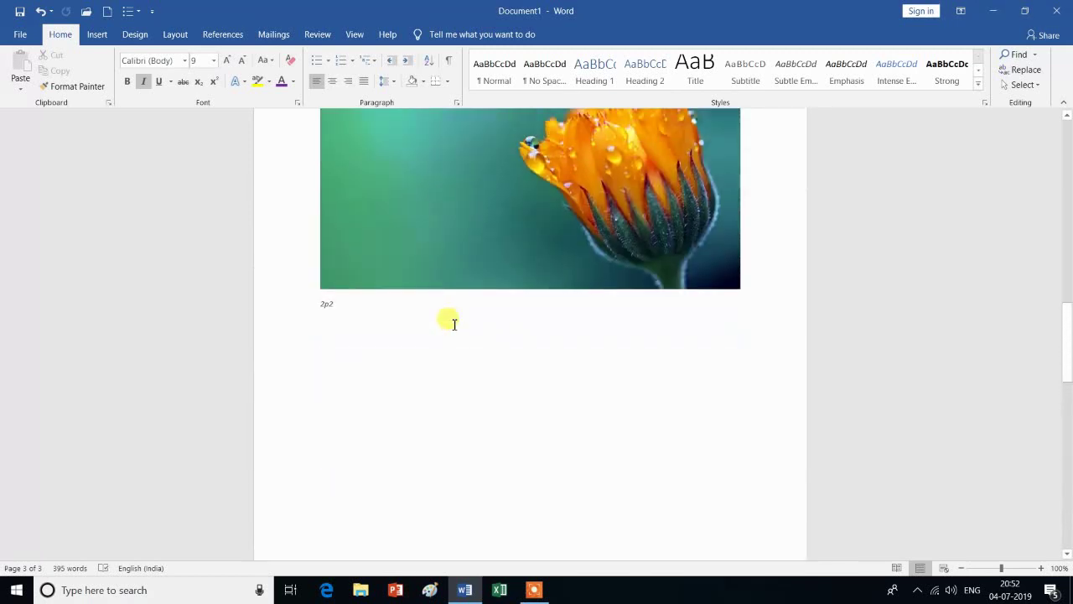
{"action": "scroll", "coordinate": [449, 321], "scroll_direction": "up", "scroll_amount": 4}
{"action": "scroll", "coordinate": [445, 319], "scroll_direction": "up", "scroll_amount": 4}
{"action": "scroll", "coordinate": [445, 318], "scroll_direction": "up", "scroll_amount": 4}
{"action": "scroll", "coordinate": [449, 323], "scroll_direction": "up", "scroll_amount": 5}
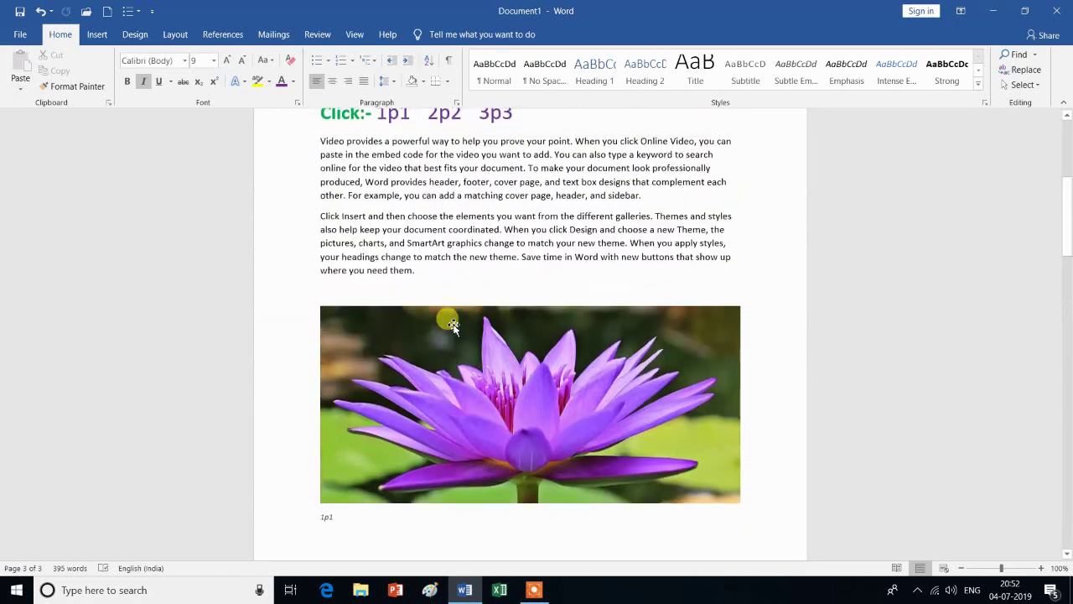
{"action": "scroll", "coordinate": [453, 327], "scroll_direction": "up", "scroll_amount": 3}
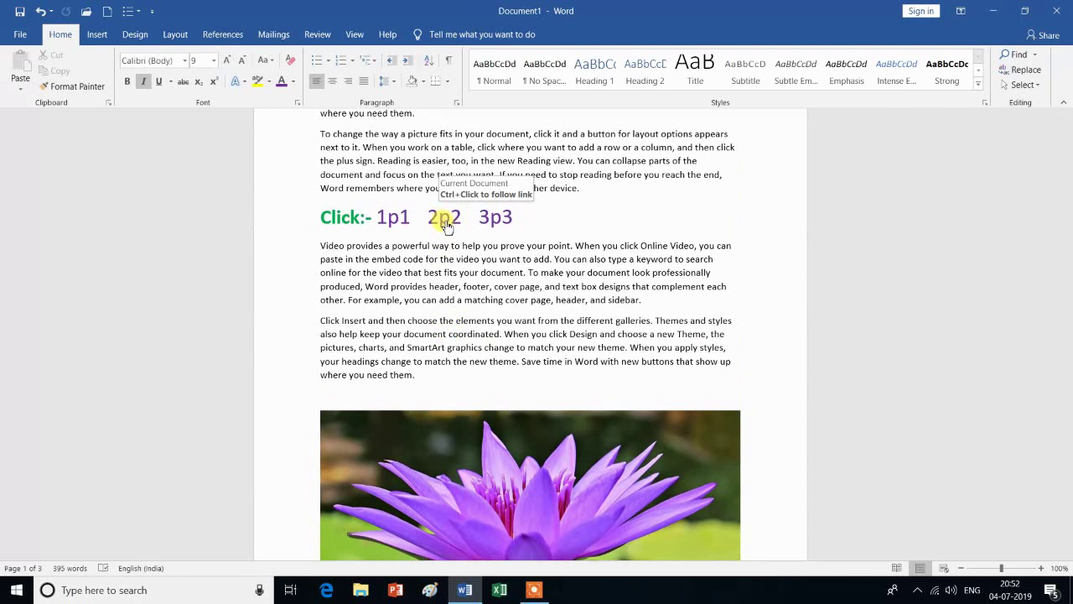
{"action": "left_click", "coordinate": [447, 223], "text": "ctrl"}
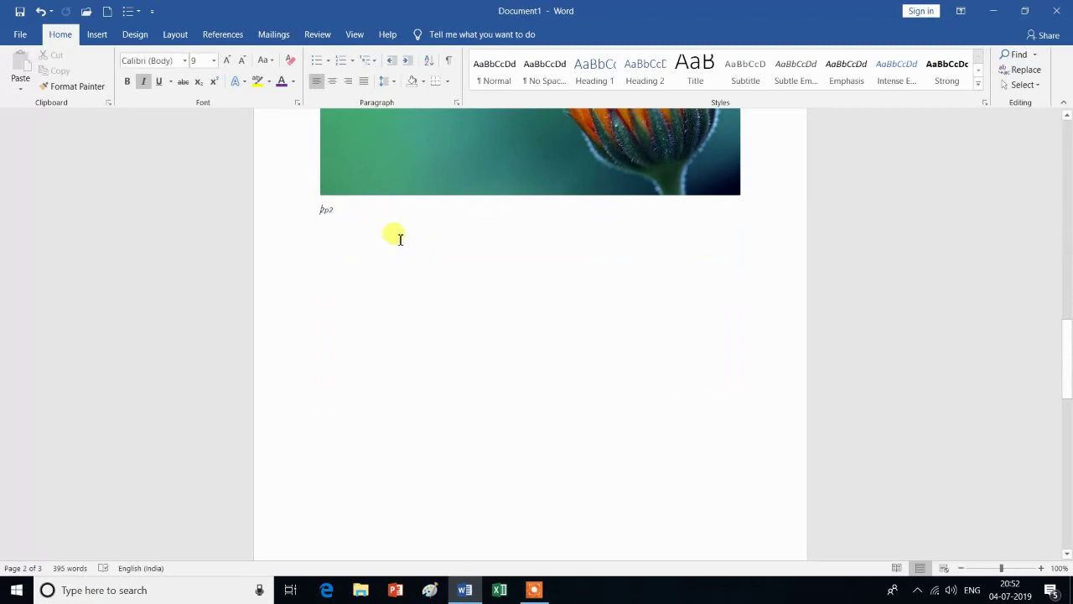
{"action": "scroll", "coordinate": [408, 242], "scroll_direction": "up", "scroll_amount": 1}
{"action": "scroll", "coordinate": [409, 242], "scroll_direction": "up", "scroll_amount": 2}
{"action": "scroll", "coordinate": [412, 244], "scroll_direction": "up", "scroll_amount": 5}
{"action": "scroll", "coordinate": [412, 243], "scroll_direction": "up", "scroll_amount": 3}
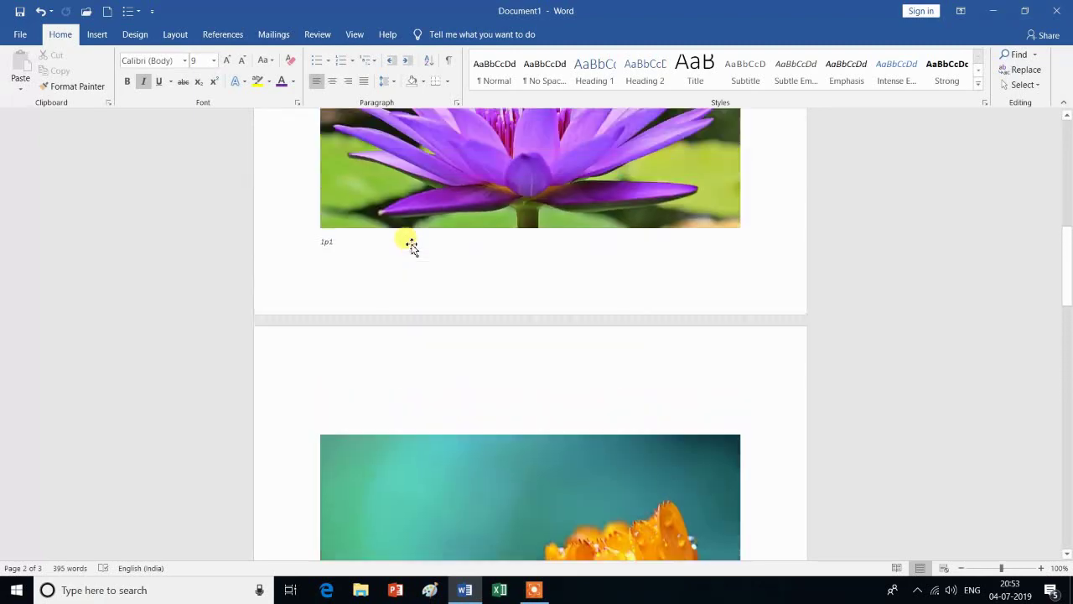
{"action": "scroll", "coordinate": [412, 243], "scroll_direction": "up", "scroll_amount": 3}
{"action": "scroll", "coordinate": [411, 243], "scroll_direction": "up", "scroll_amount": 2}
{"action": "scroll", "coordinate": [411, 243], "scroll_direction": "up", "scroll_amount": 4}
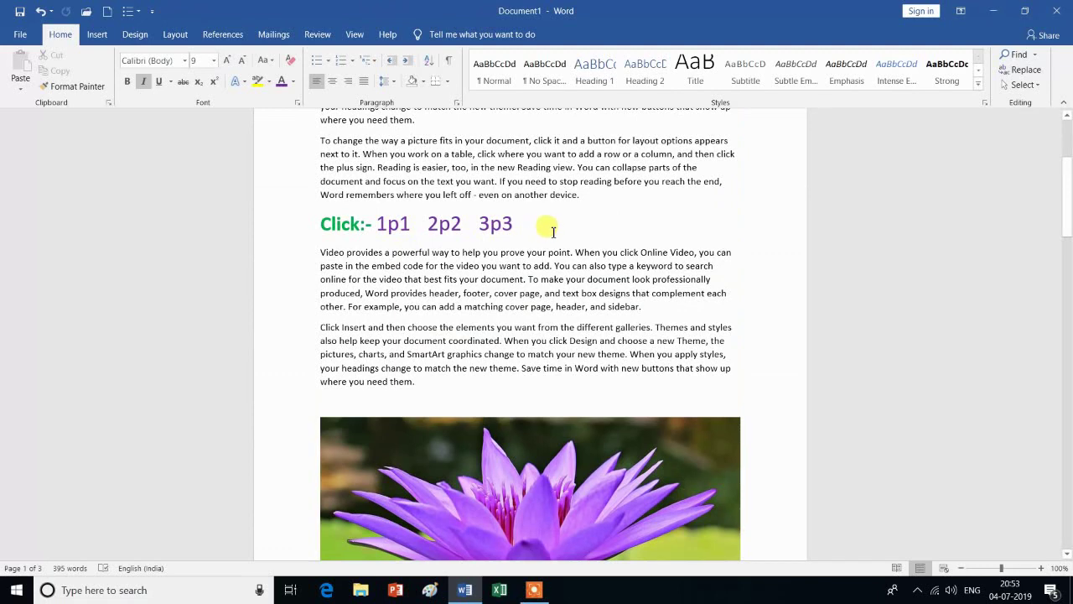
Scroll back to the top of the page and bring up the Insert ribbon
{"action": "scroll", "coordinate": [547, 232], "scroll_direction": "up", "scroll_amount": 2}
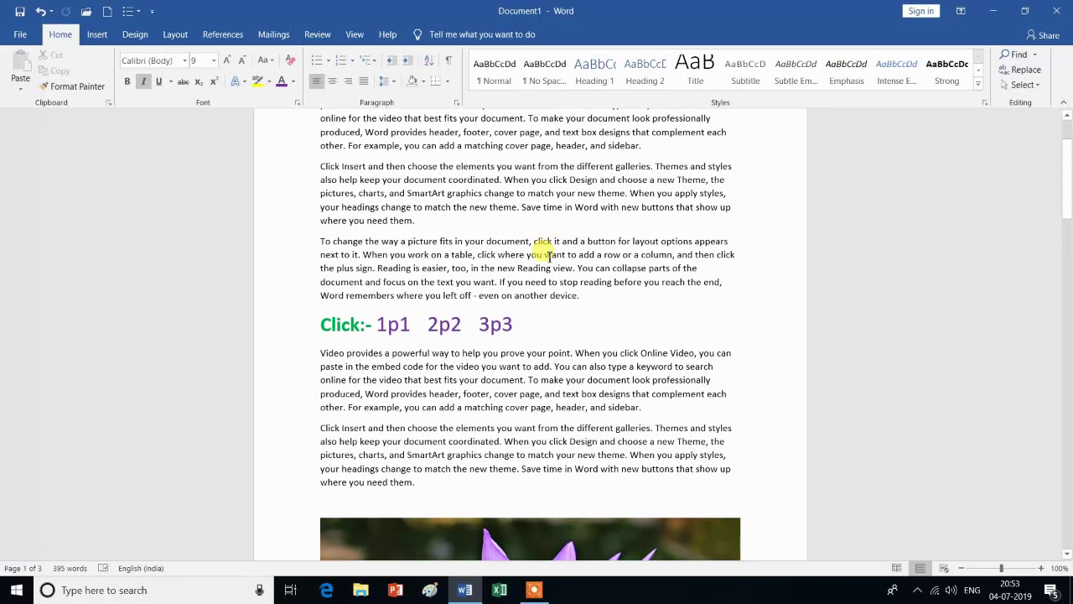
{"action": "scroll", "coordinate": [549, 256], "scroll_direction": "up", "scroll_amount": 3}
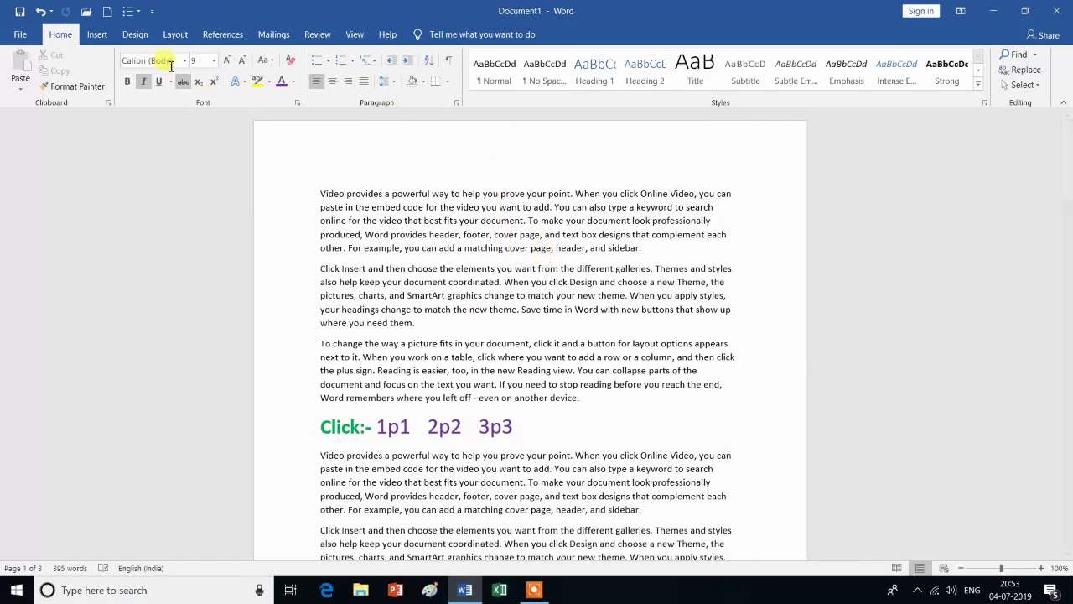
{"action": "left_click", "coordinate": [97, 35]}
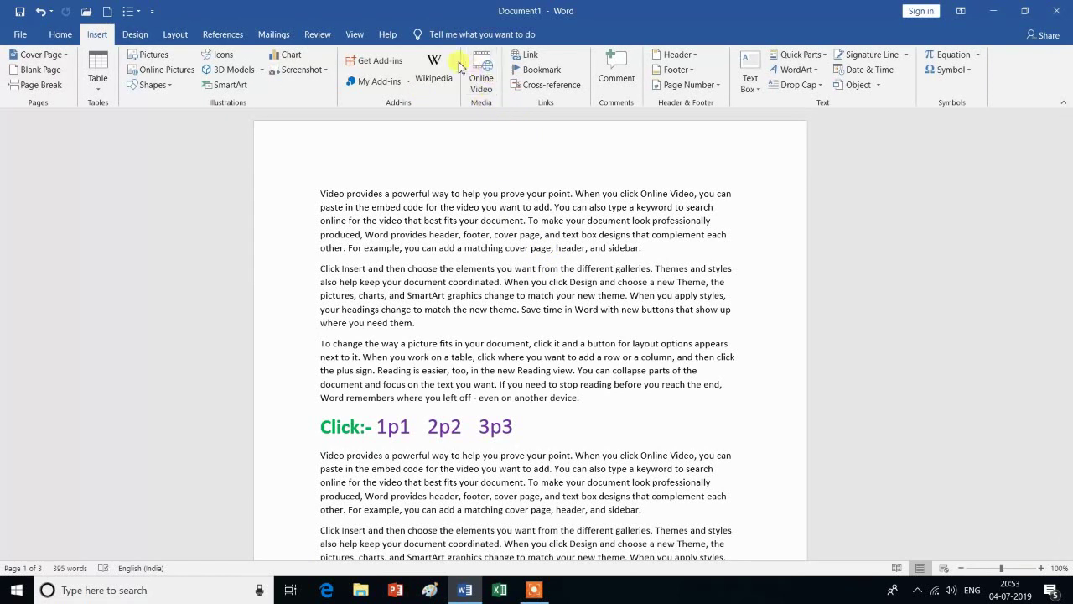